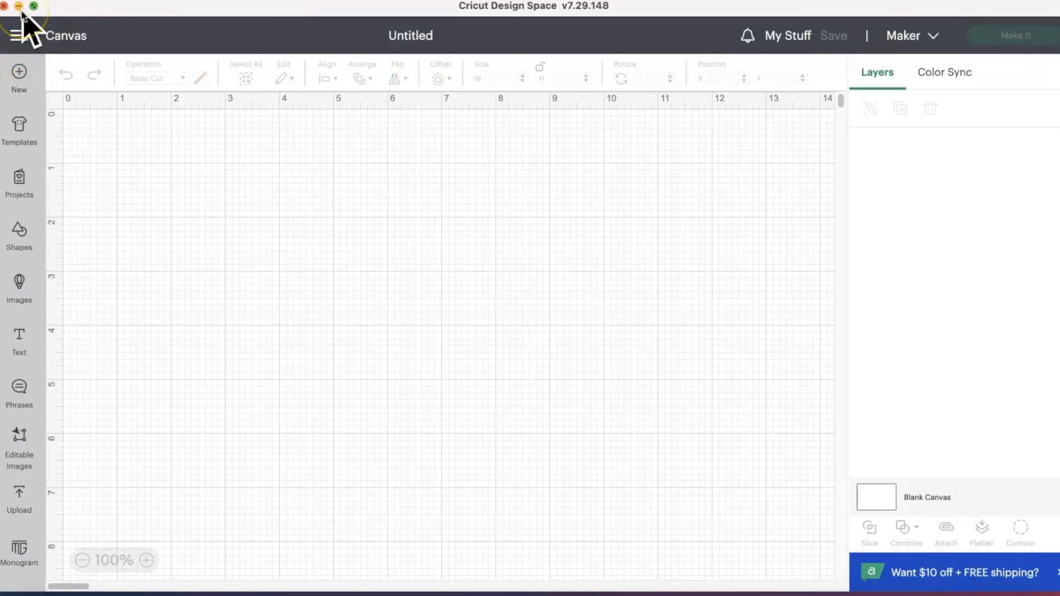
- Switch the Design Space application experience from Live to Beta in the general settings
{"action": "left_click", "coordinate": [20, 35]}
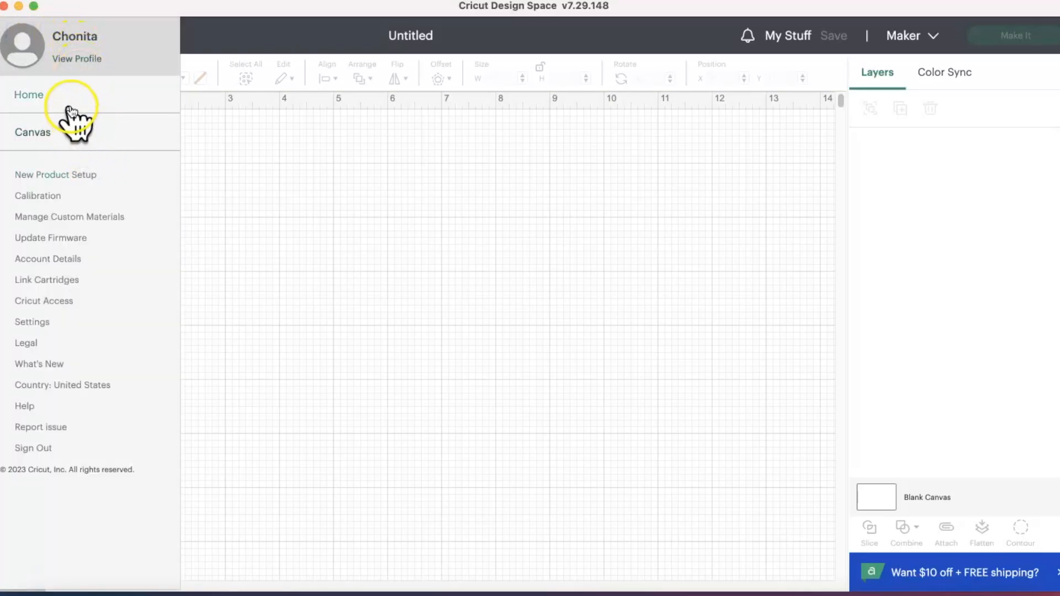
{"action": "left_click", "coordinate": [44, 329]}
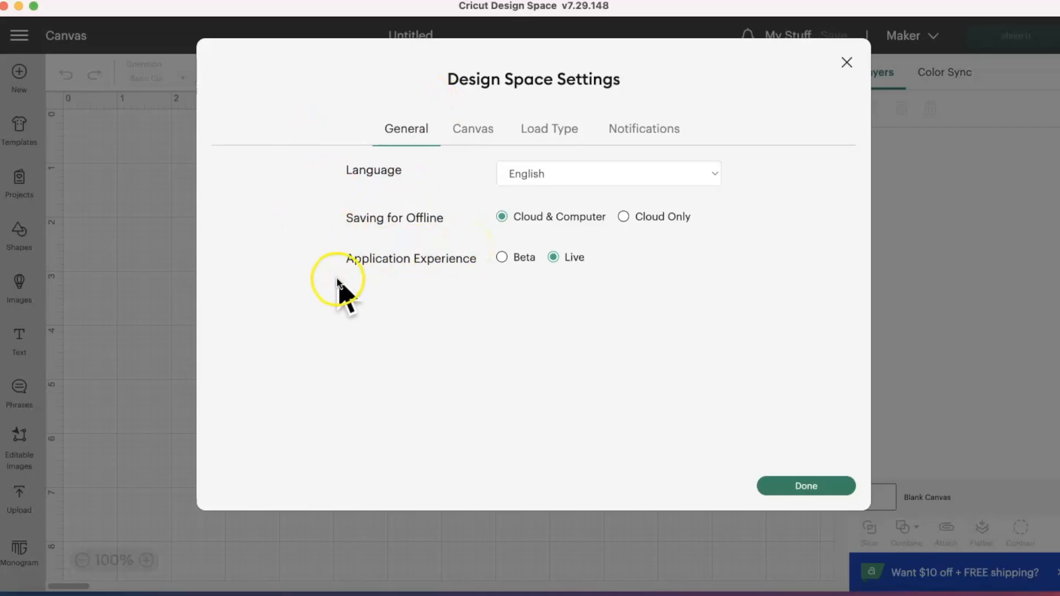
{"action": "left_click", "coordinate": [501, 258]}
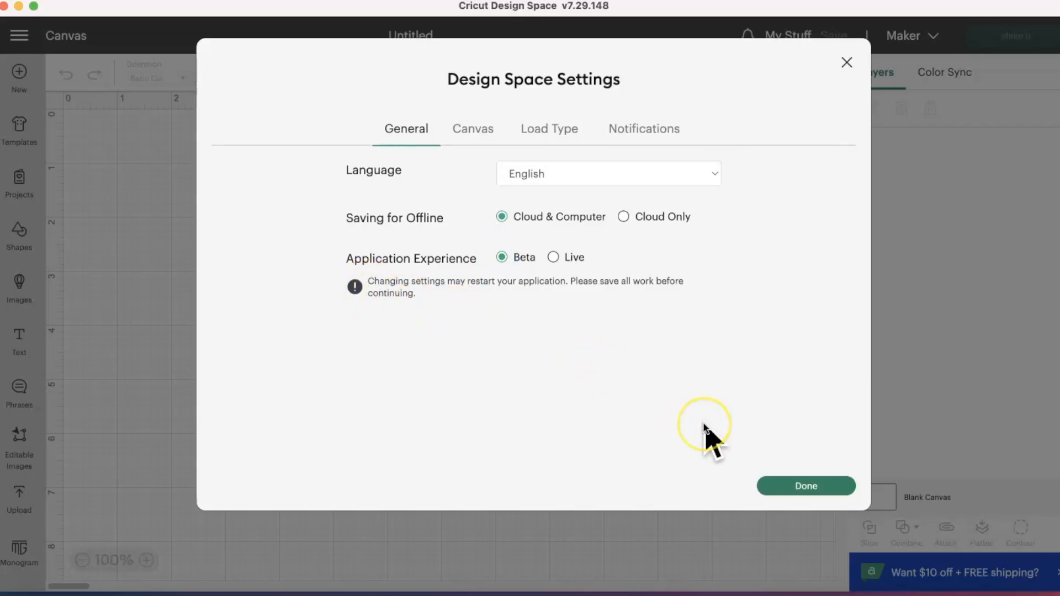
{"action": "left_click", "coordinate": [825, 486]}
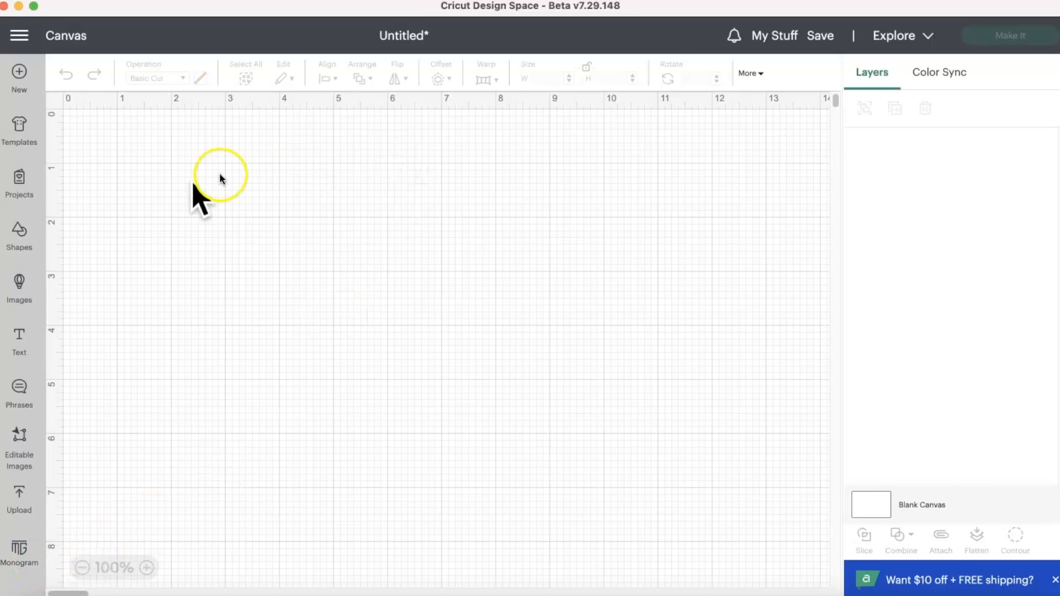
- Add a text object and apply the BFC Quick Cupid font, searching the Cricut fonts for "groovy" with the New filter
{"action": "left_click", "coordinate": [21, 338]}
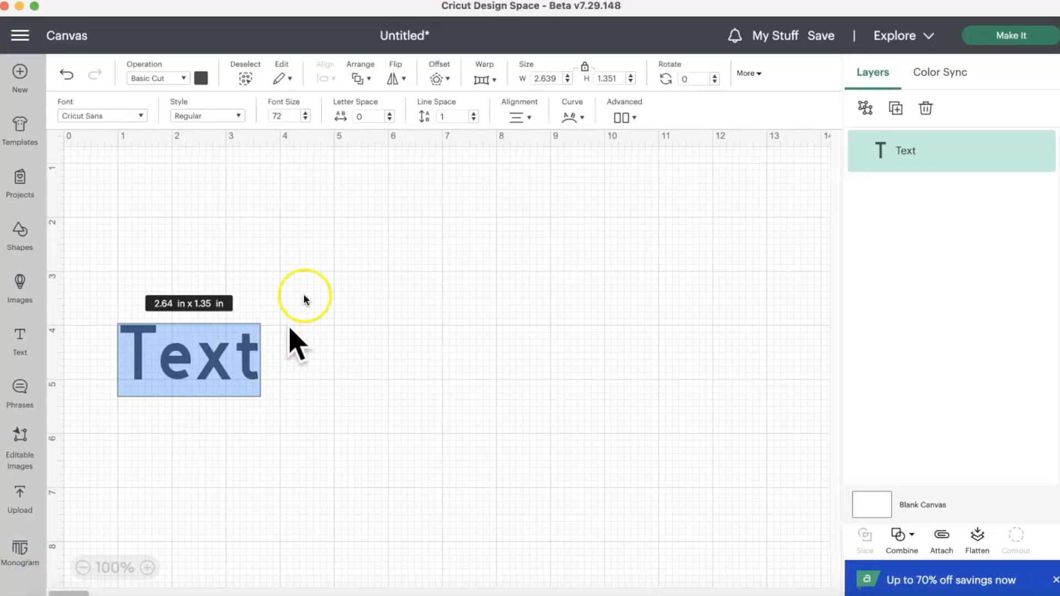
{"action": "left_click", "coordinate": [141, 115]}
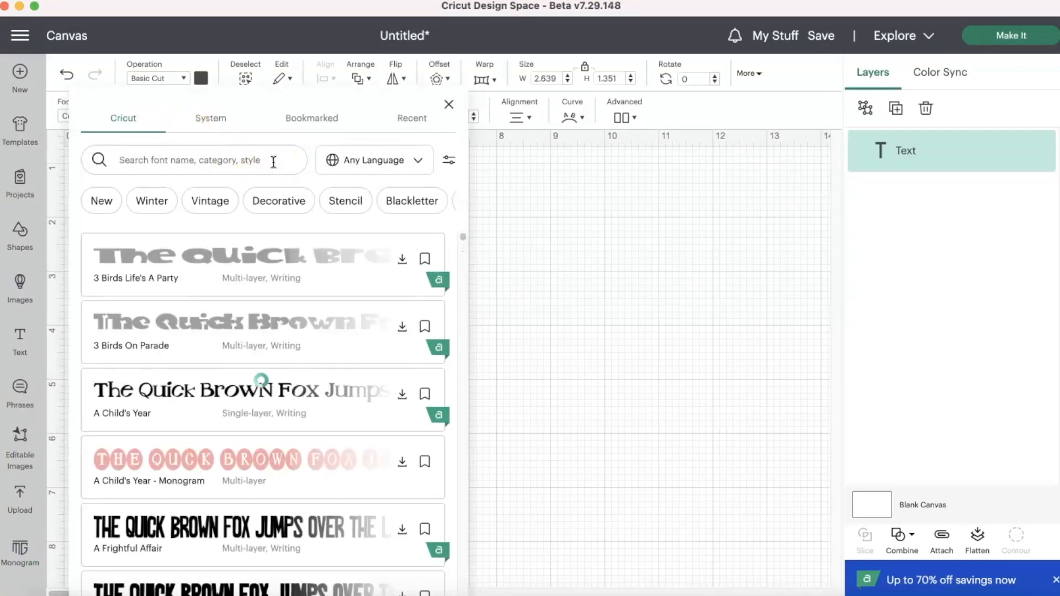
{"action": "type", "text": "groovy"}
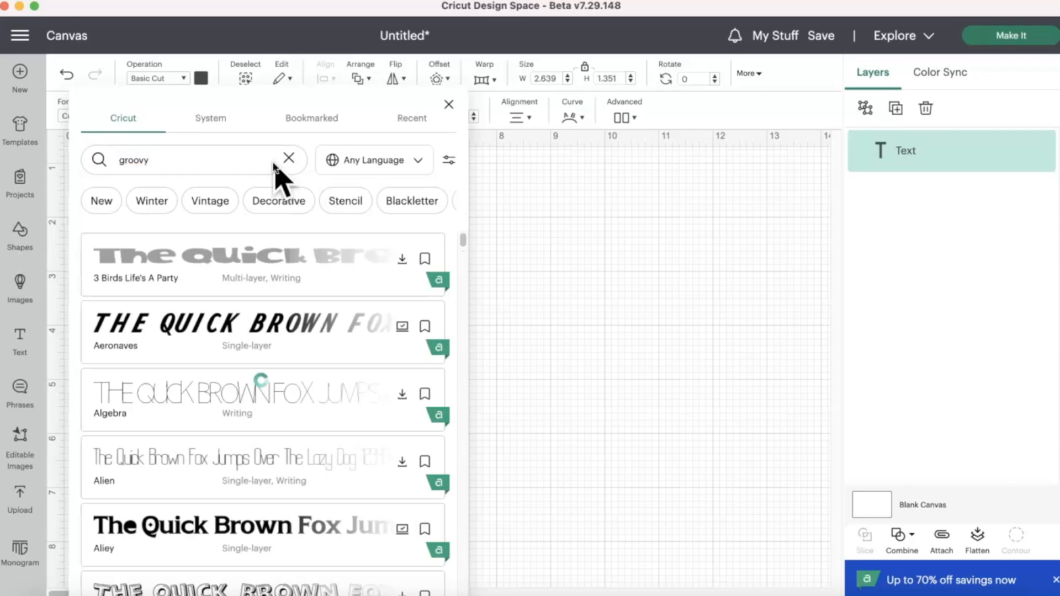
{"action": "left_click", "coordinate": [107, 198]}
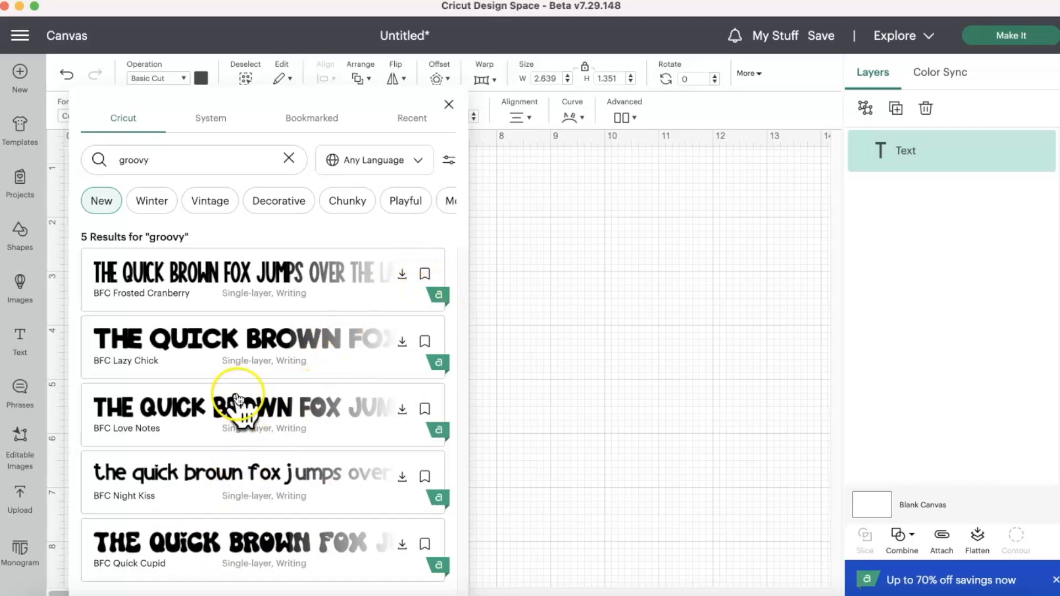
{"action": "left_click", "coordinate": [239, 549]}
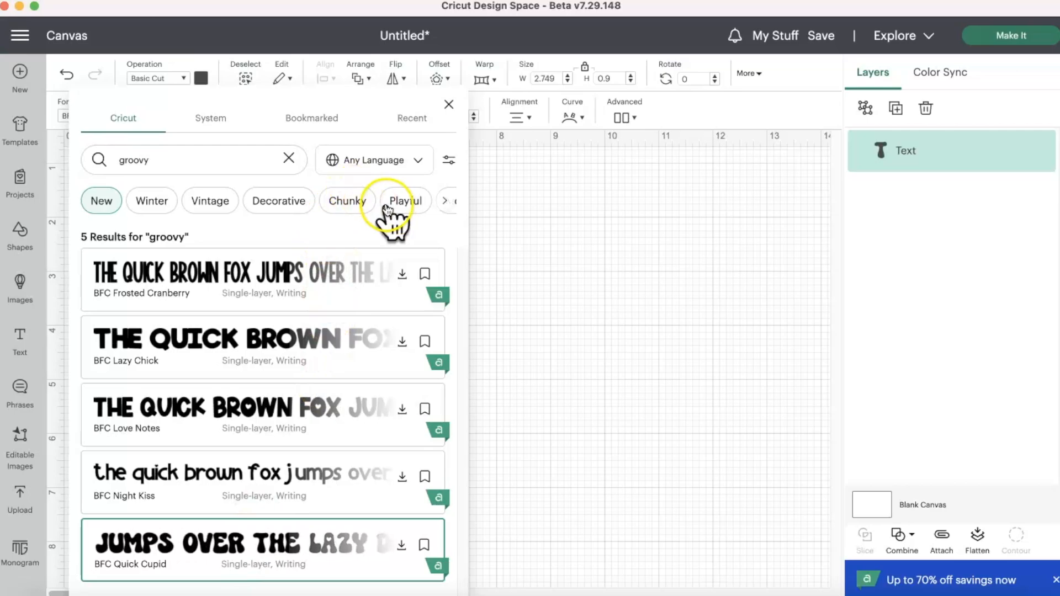
{"action": "left_click", "coordinate": [446, 202]}
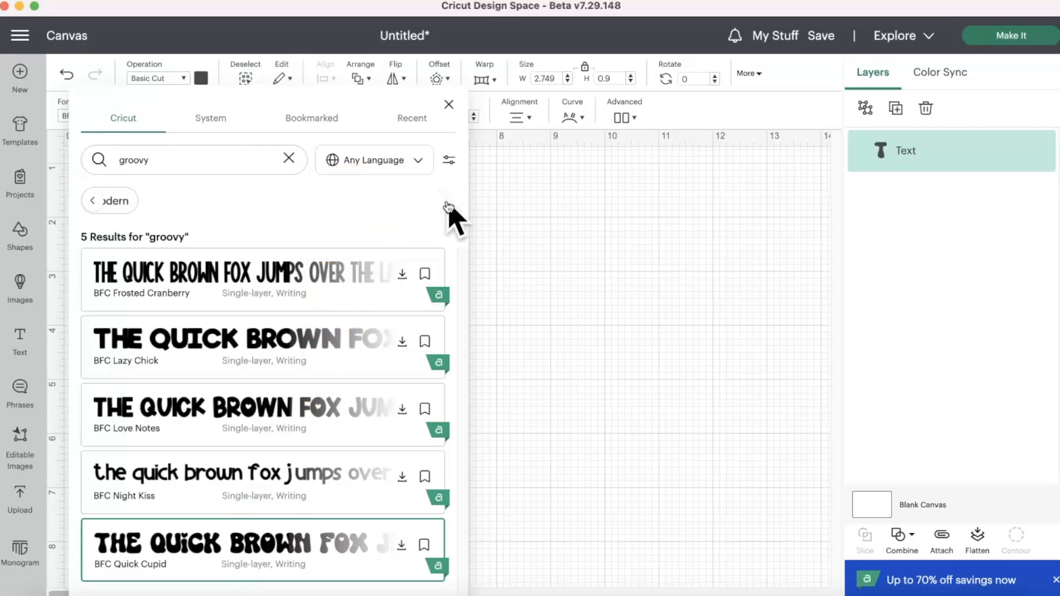
{"action": "left_click", "coordinate": [94, 201]}
{"action": "left_click", "coordinate": [97, 201]}
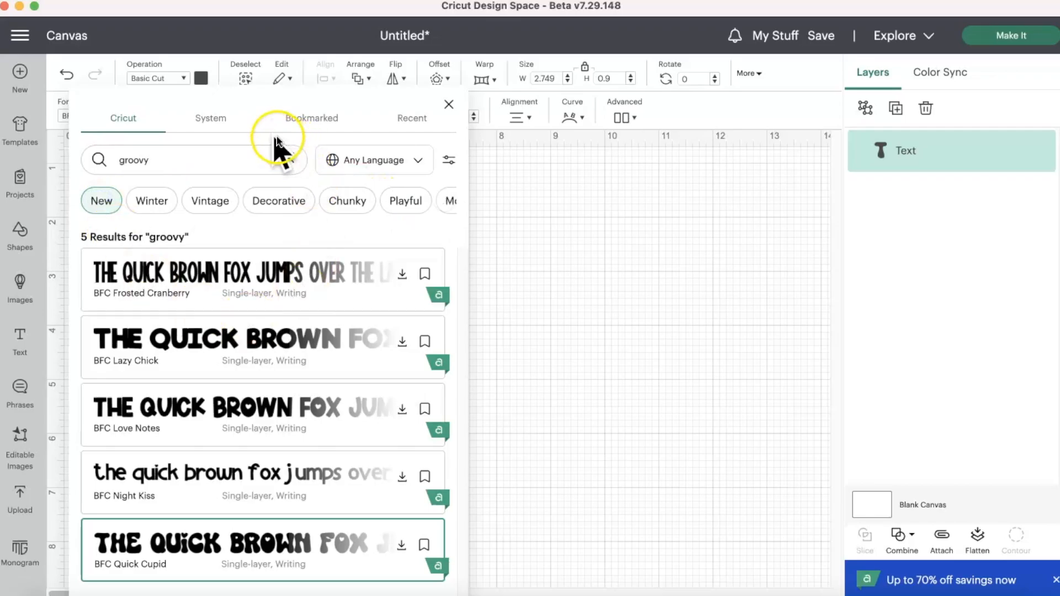
- Search the system fonts for "groovy", try Good Vibes Only Groovy, and set the text's font to Always Groovy
{"action": "left_click", "coordinate": [209, 122]}
{"action": "left_click", "coordinate": [203, 158]}
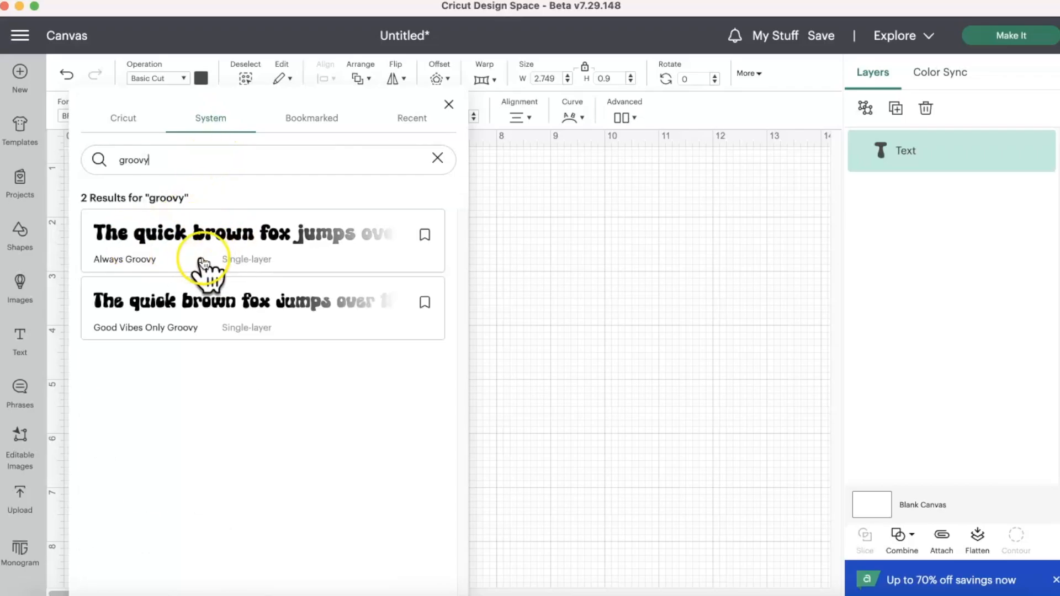
{"action": "left_click", "coordinate": [239, 323]}
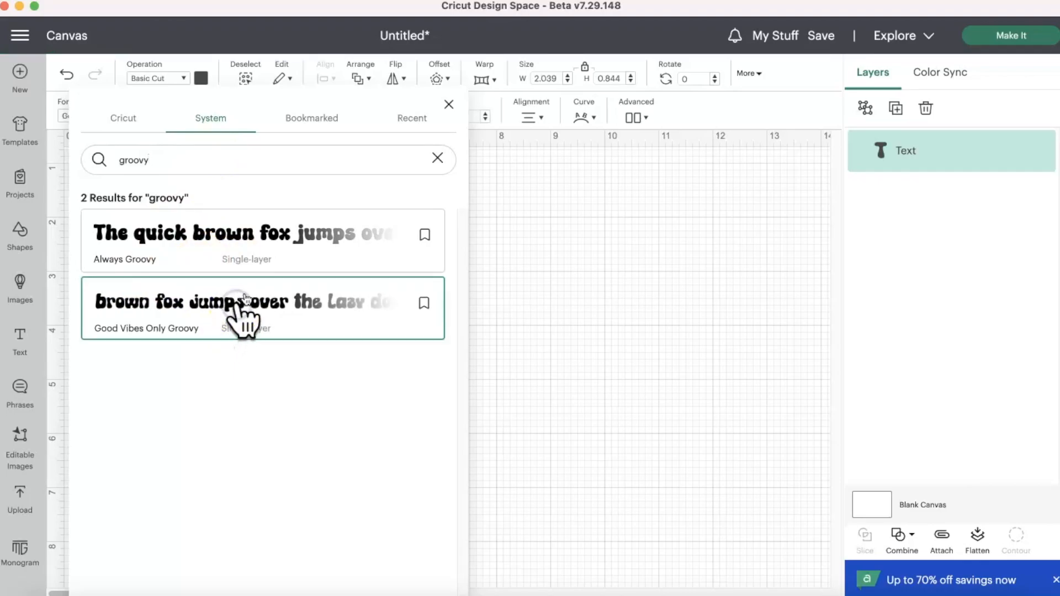
{"action": "left_click", "coordinate": [283, 248]}
{"action": "left_click", "coordinate": [651, 246]}
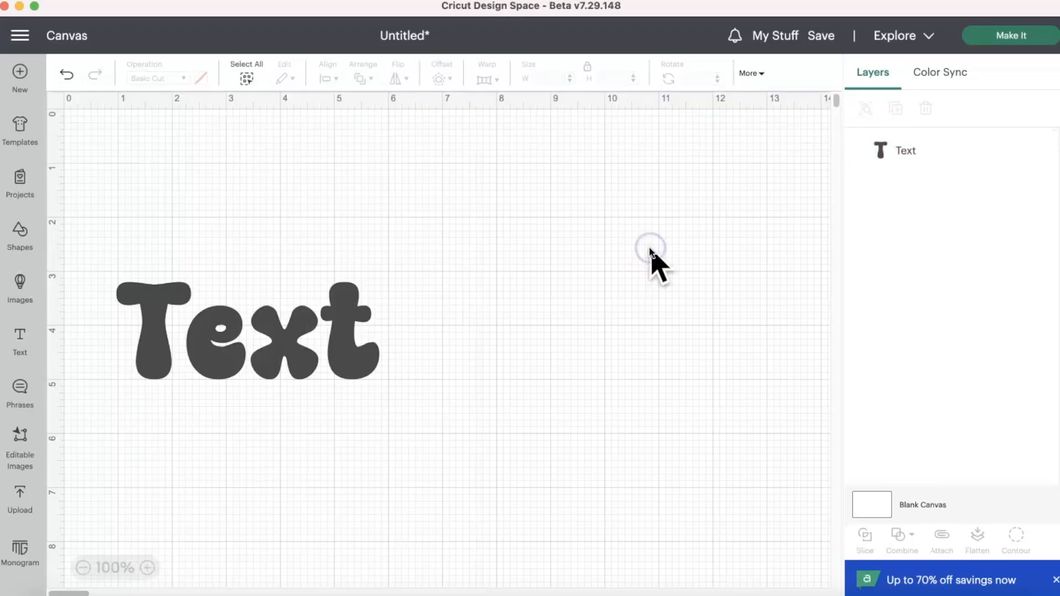
- Replace the placeholder wording of the text object with "Lucky"
{"action": "left_click", "coordinate": [360, 350]}
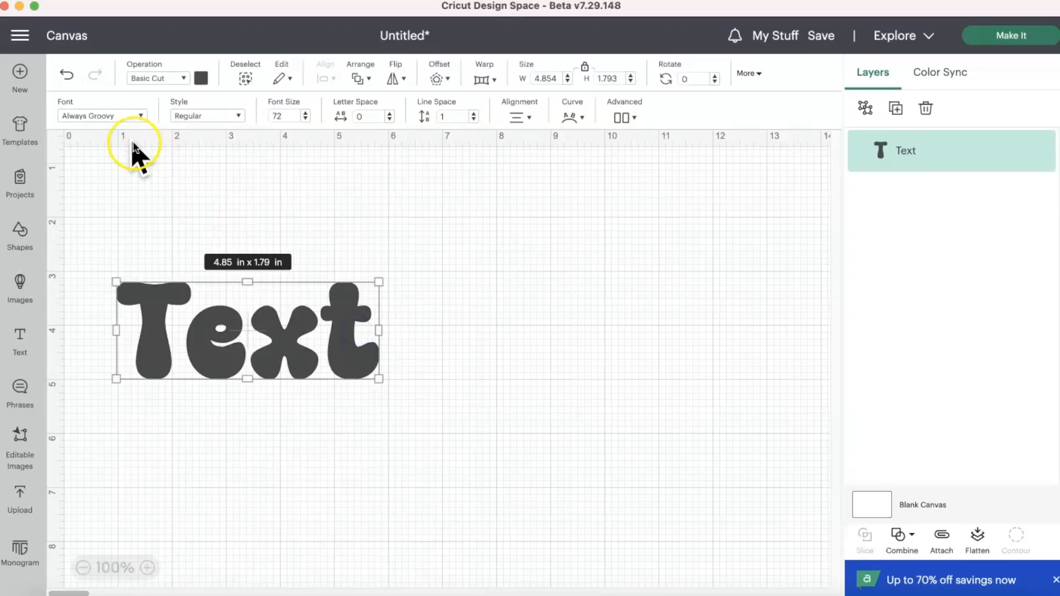
{"action": "right_click", "coordinate": [306, 308]}
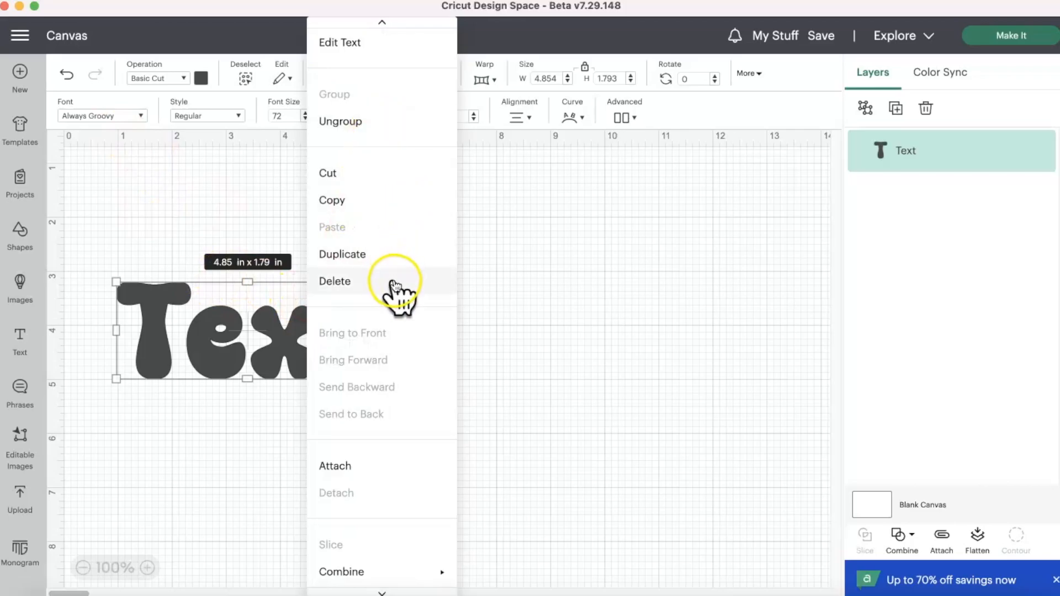
{"action": "left_click", "coordinate": [527, 306]}
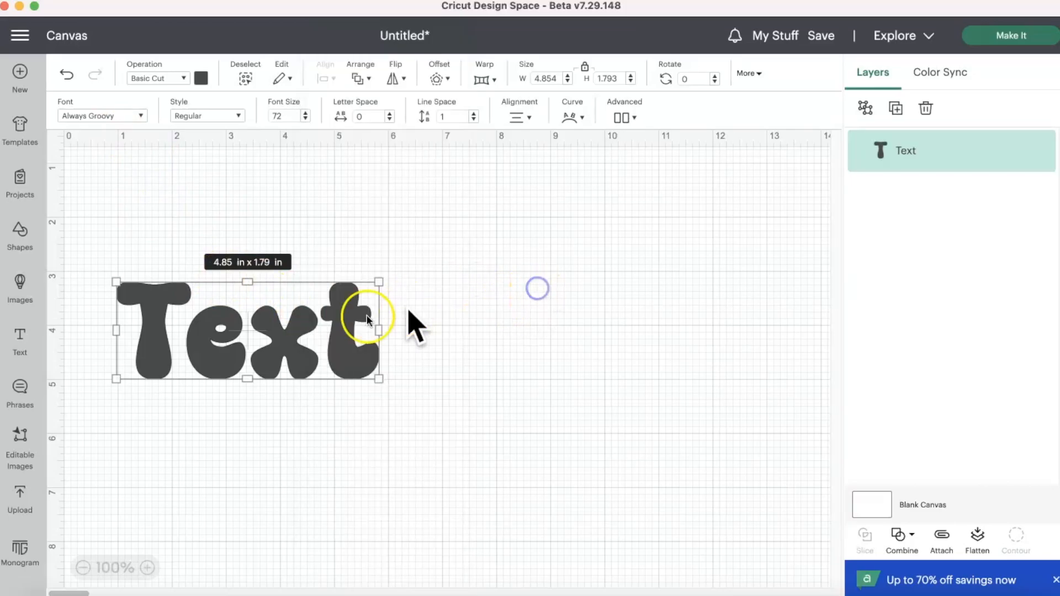
{"action": "double_click", "coordinate": [250, 313]}
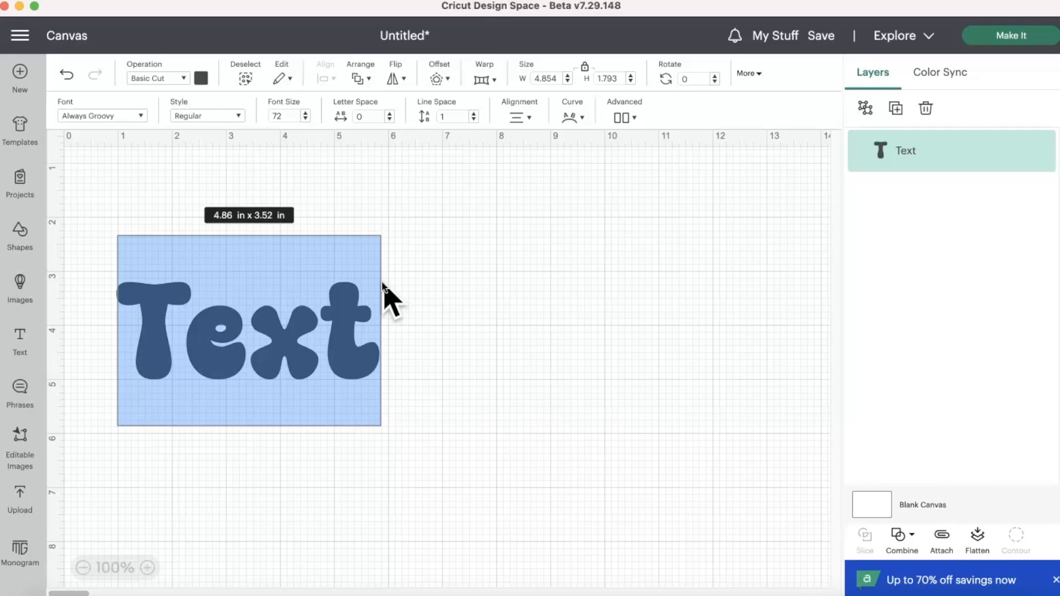
{"action": "type", "text": "Lucky"}
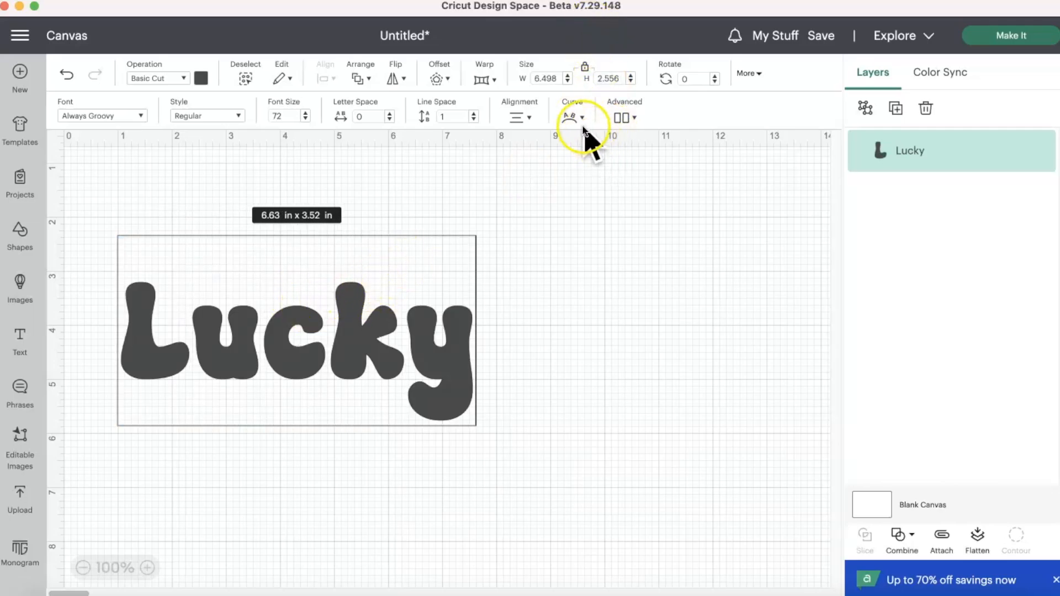
- View the Cricut Access subscription details through the Warp feature's subscription offer and close them
{"action": "left_click", "coordinate": [492, 81]}
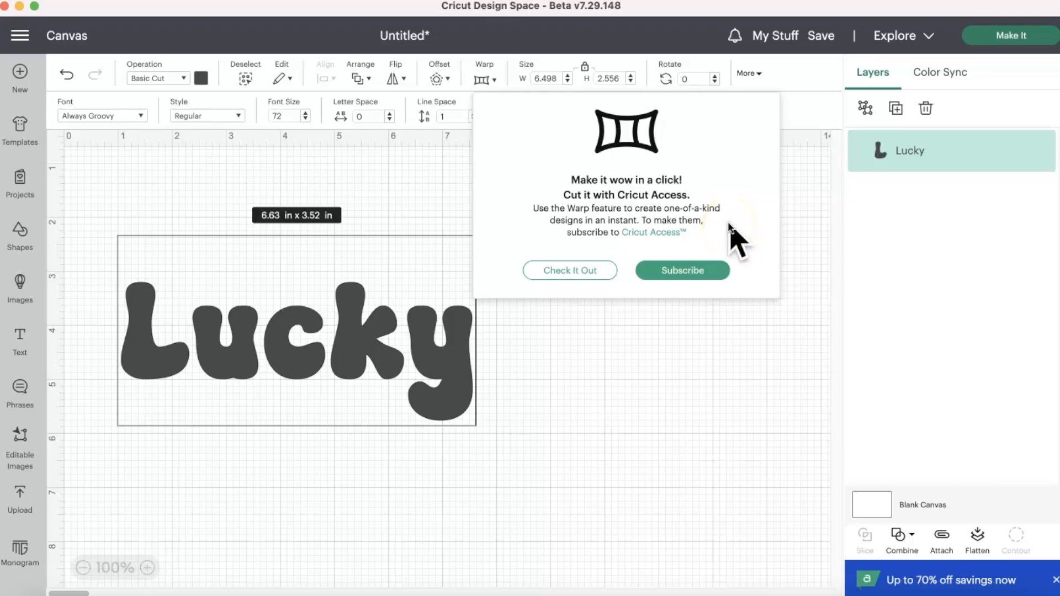
{"action": "left_click", "coordinate": [660, 275]}
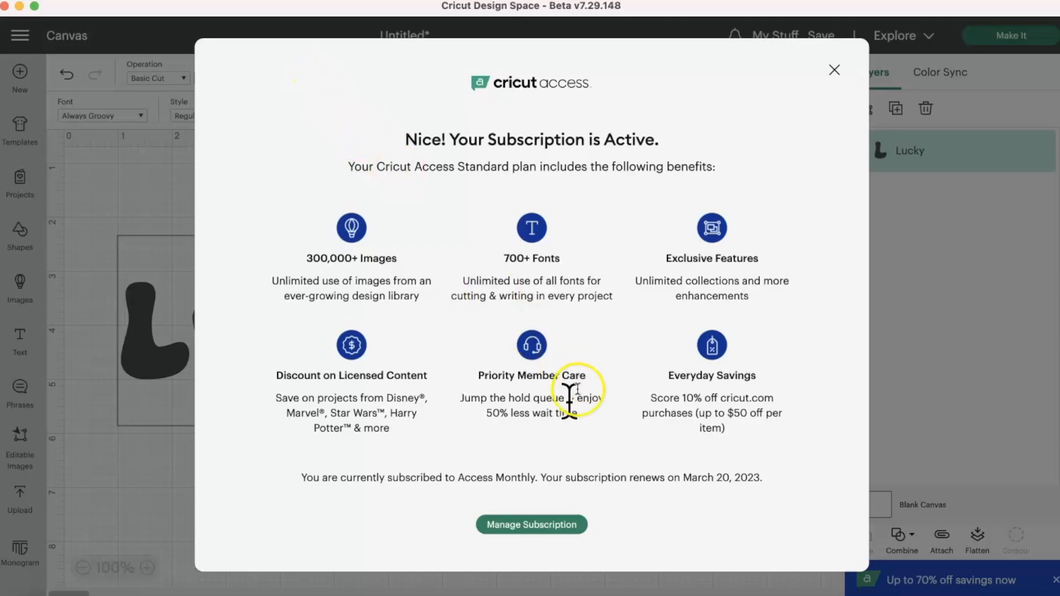
{"action": "left_click", "coordinate": [835, 68]}
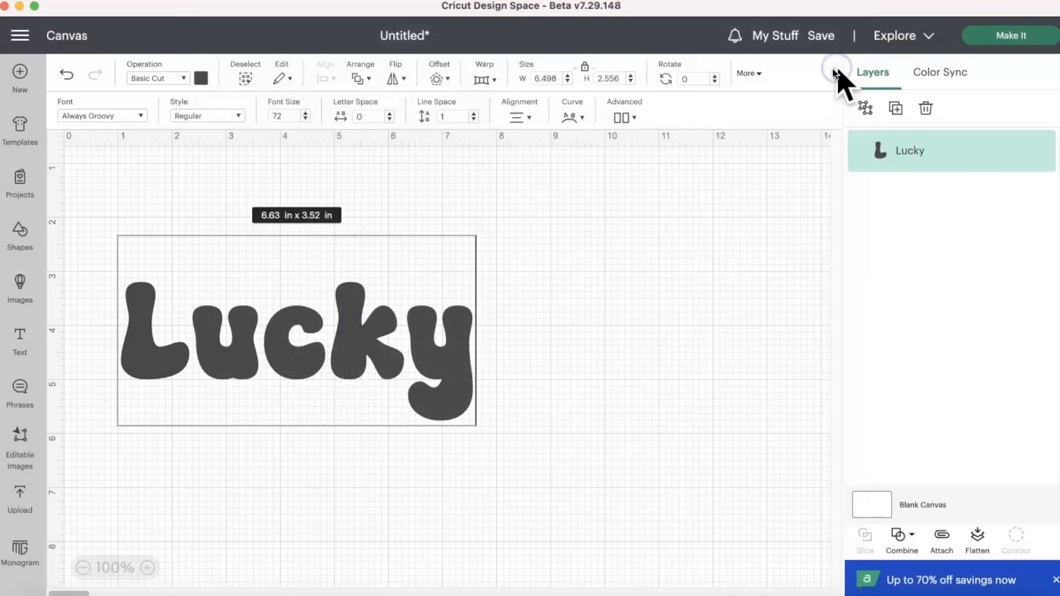
- Browse the available Warp styles and apply style 1 to the "Lucky" text
{"action": "left_click", "coordinate": [482, 81]}
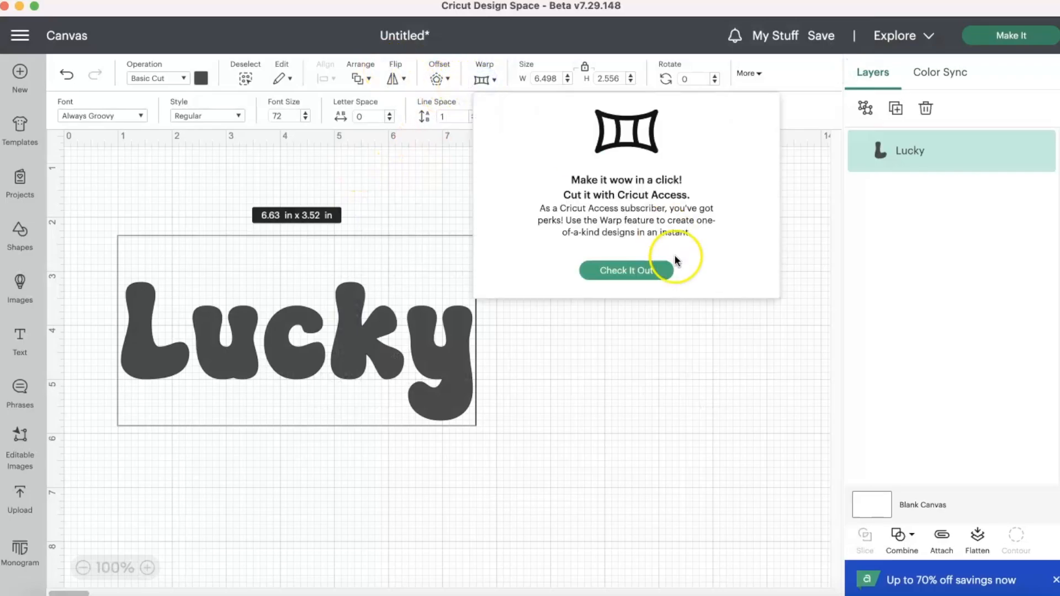
{"action": "left_click", "coordinate": [652, 270]}
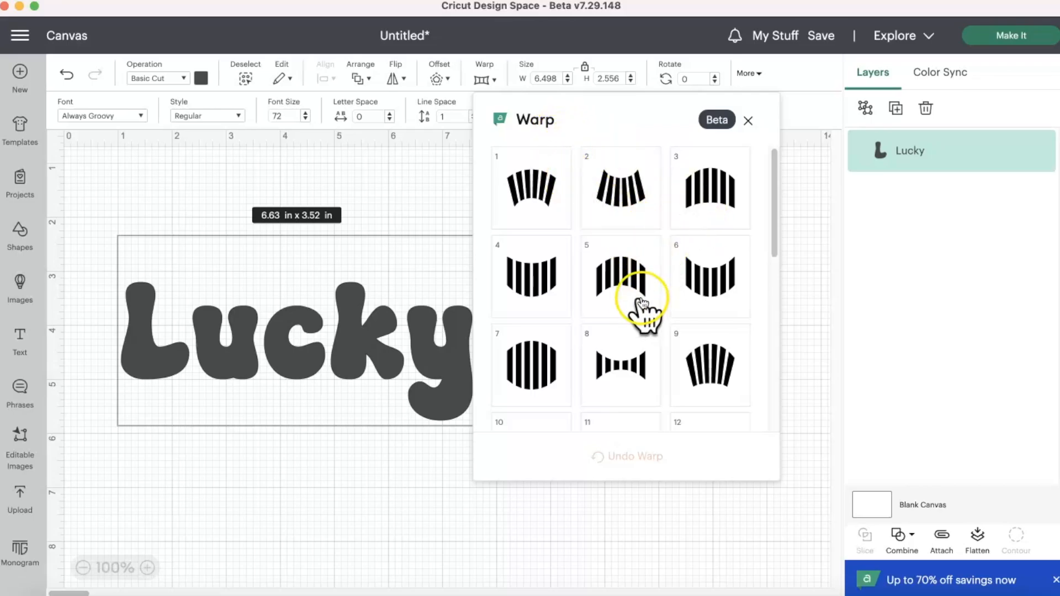
{"action": "scroll", "coordinate": [621, 292], "scroll_direction": "down", "scroll_amount": 8}
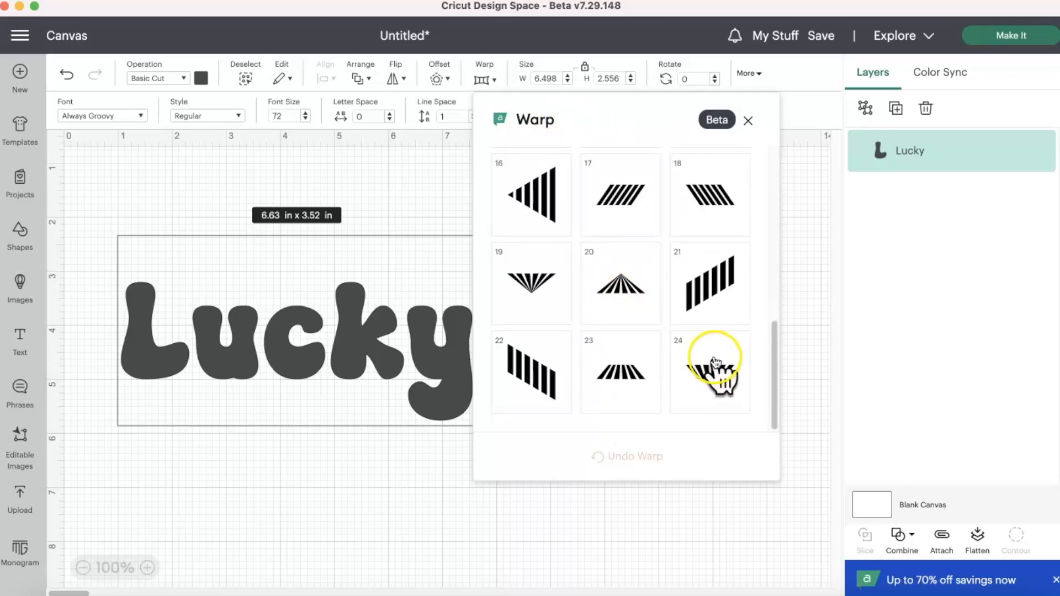
{"action": "scroll", "coordinate": [660, 371], "scroll_direction": "up", "scroll_amount": 5}
{"action": "scroll", "coordinate": [673, 362], "scroll_direction": "up", "scroll_amount": 3}
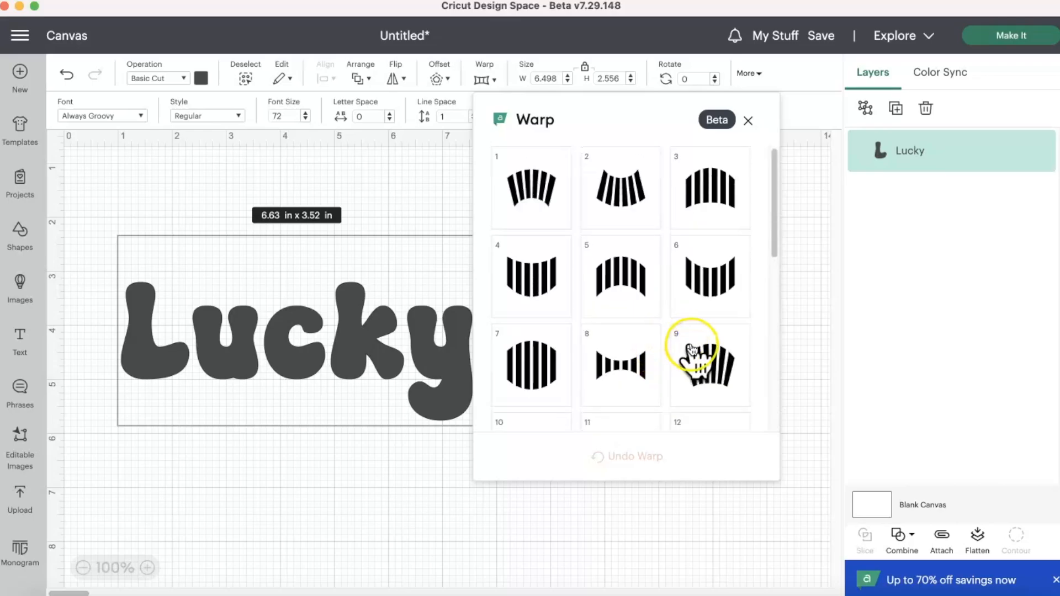
{"action": "left_click", "coordinate": [546, 182]}
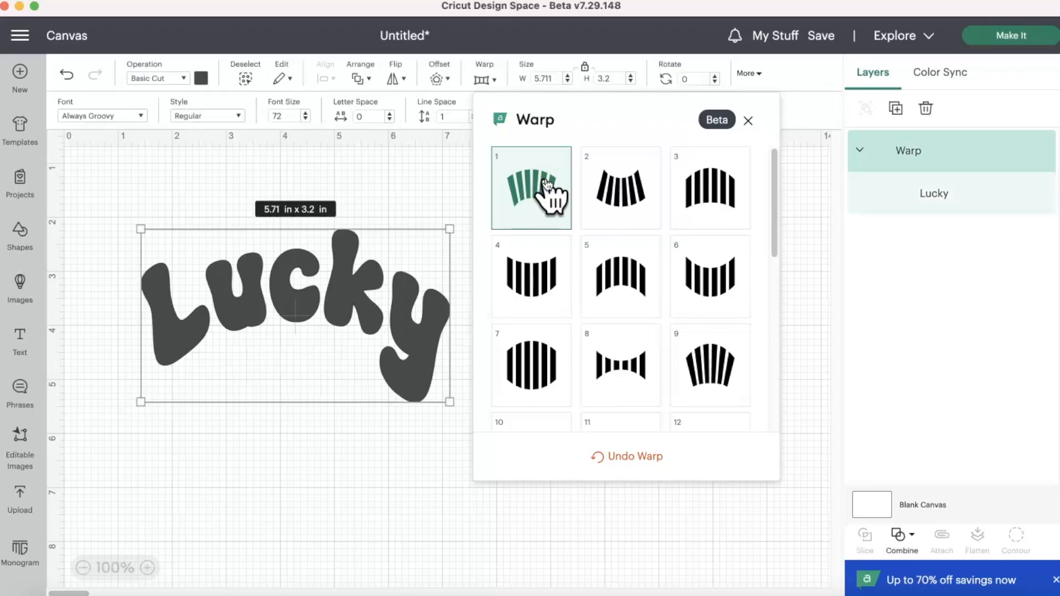
- Try Warp styles 2 through 8 in turn on the "Lucky" text, ending with style 9 applied
{"action": "left_click", "coordinate": [618, 176]}
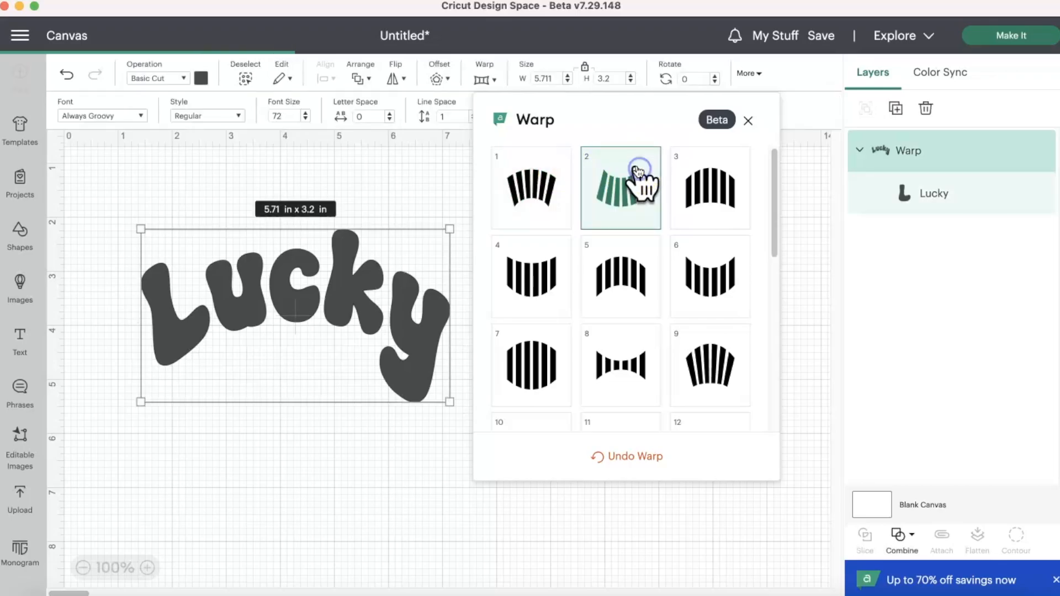
{"action": "left_click", "coordinate": [687, 185]}
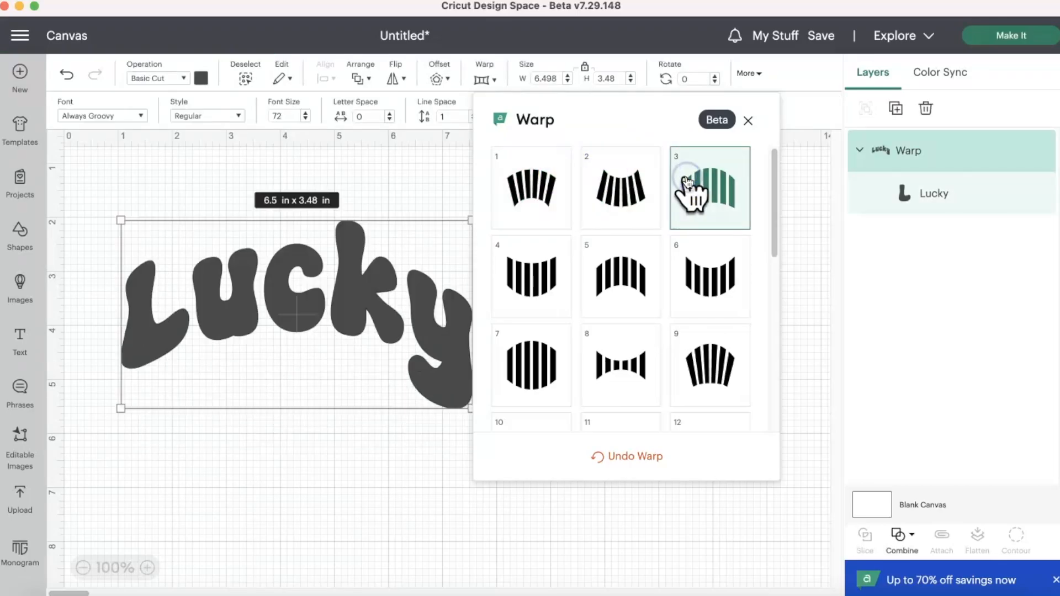
{"action": "left_click", "coordinate": [552, 271]}
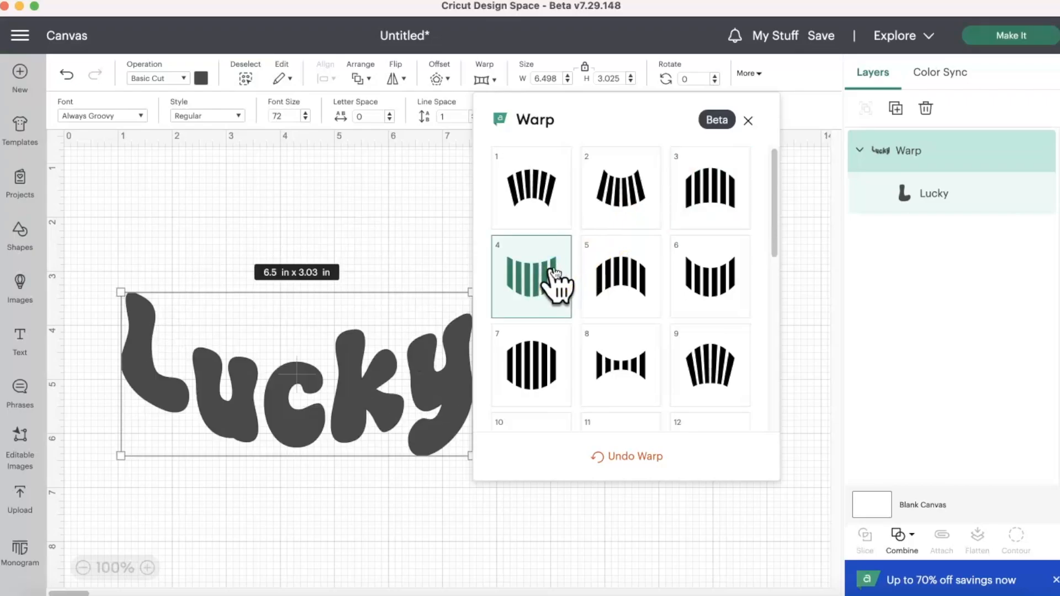
{"action": "left_click", "coordinate": [616, 255]}
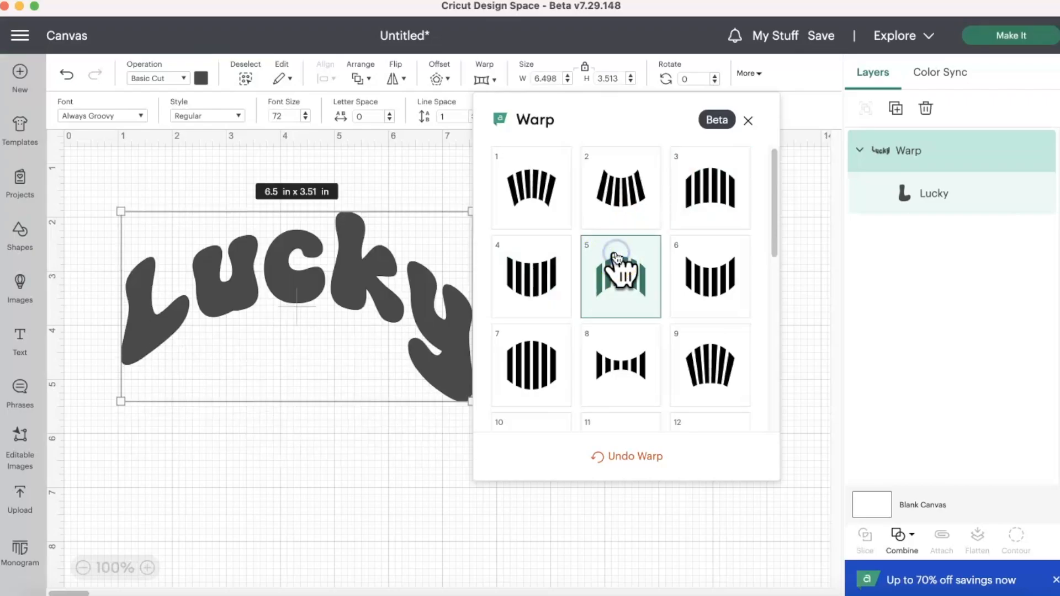
{"action": "left_click", "coordinate": [708, 279]}
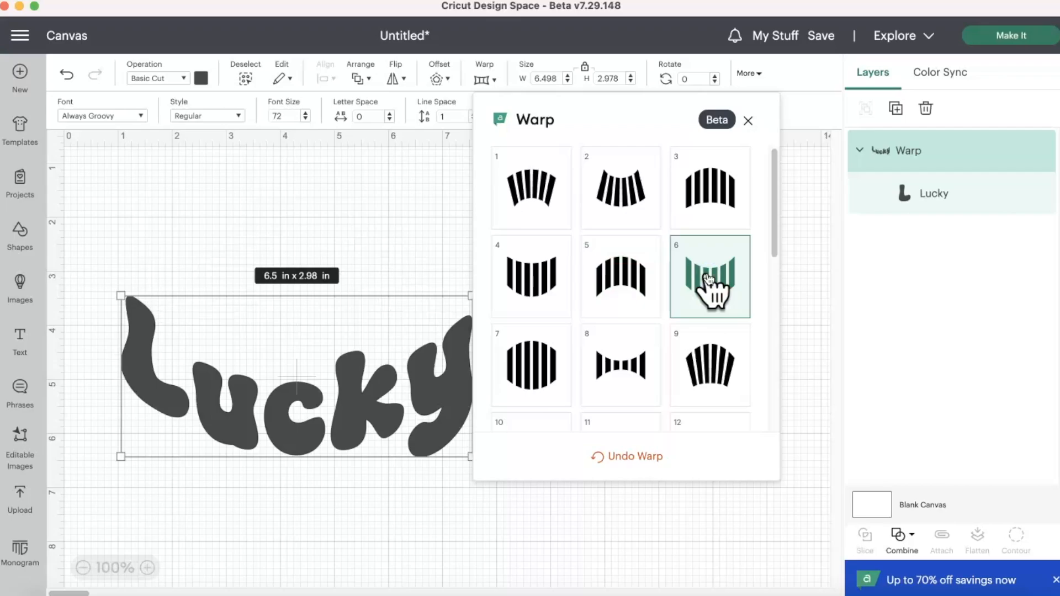
{"action": "left_click", "coordinate": [547, 367]}
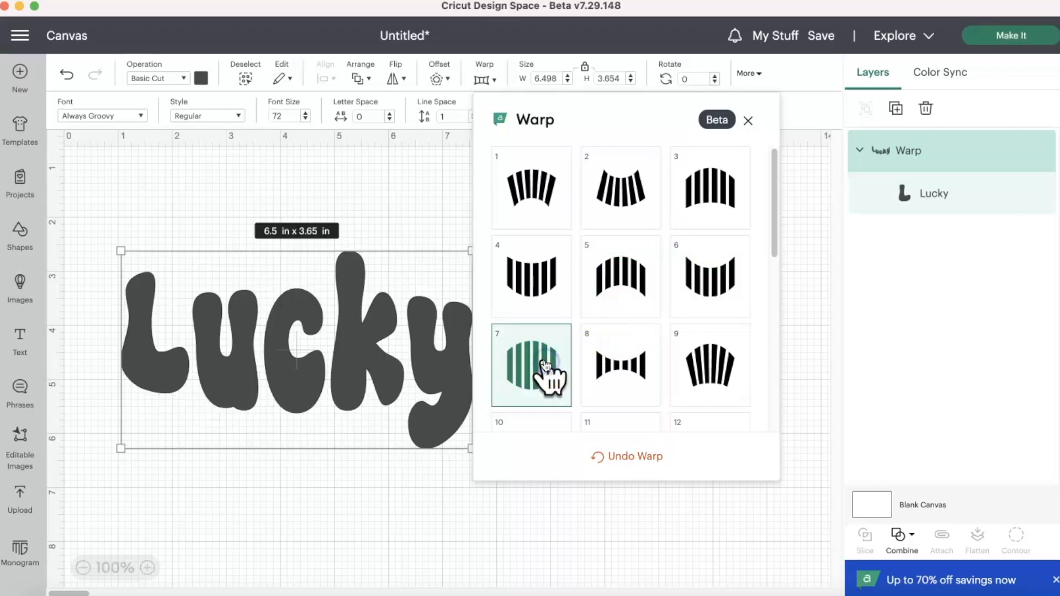
{"action": "left_click", "coordinate": [610, 371]}
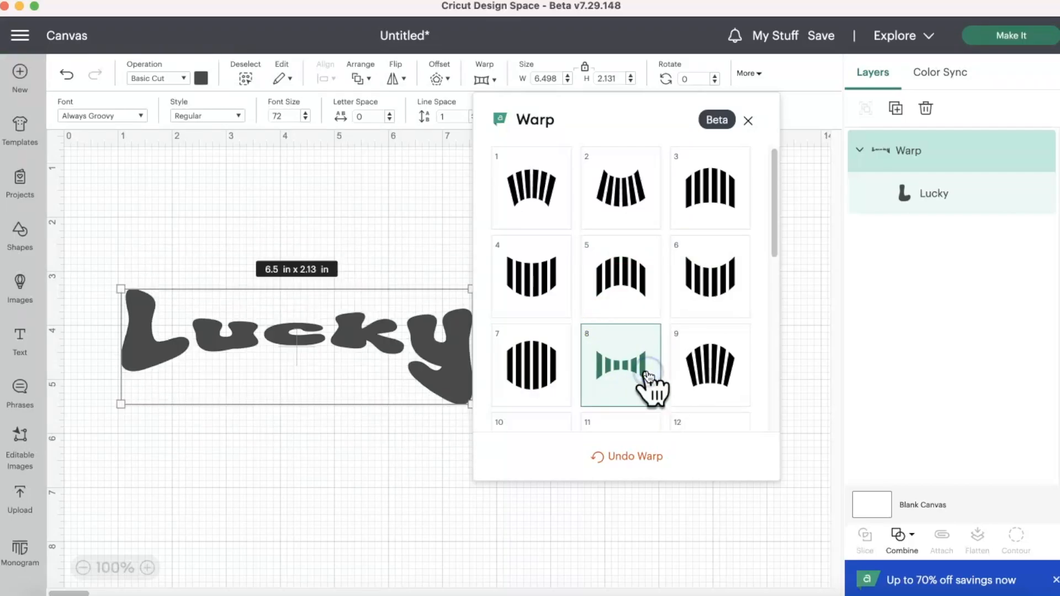
{"action": "left_click", "coordinate": [728, 362]}
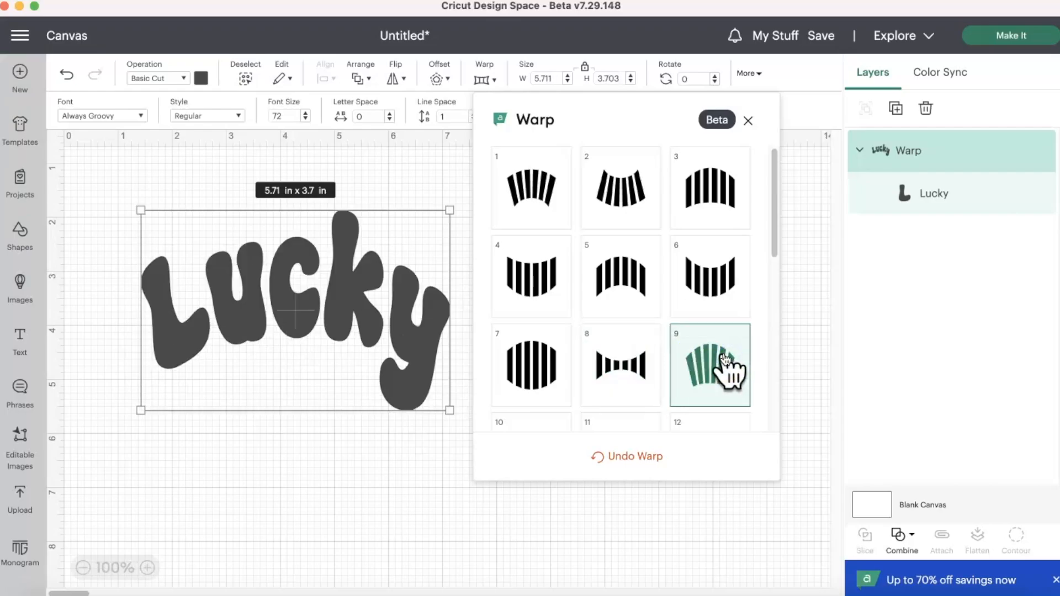
- Try Warp styles 10 through 15 in turn on the "Lucky" text
{"action": "scroll", "coordinate": [723, 362], "scroll_direction": "down", "scroll_amount": 3}
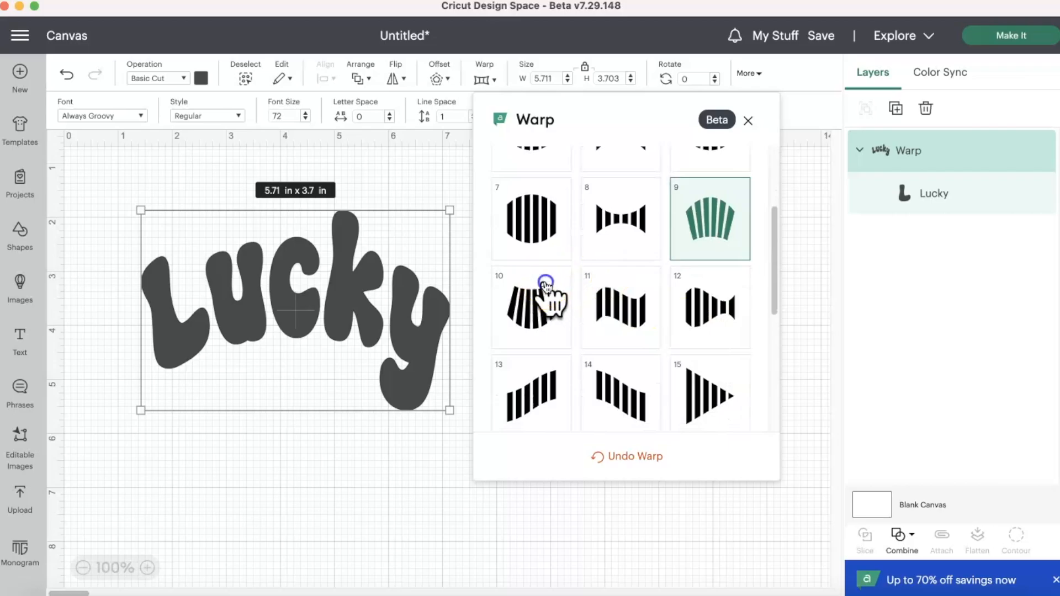
{"action": "left_click", "coordinate": [546, 287]}
{"action": "left_click", "coordinate": [619, 310]}
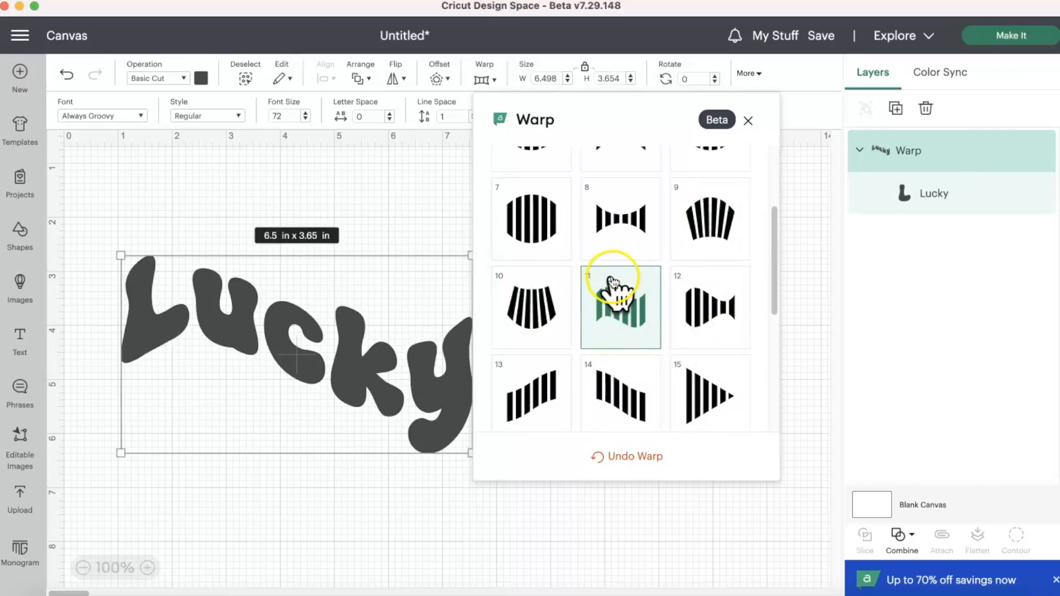
{"action": "left_click", "coordinate": [724, 303]}
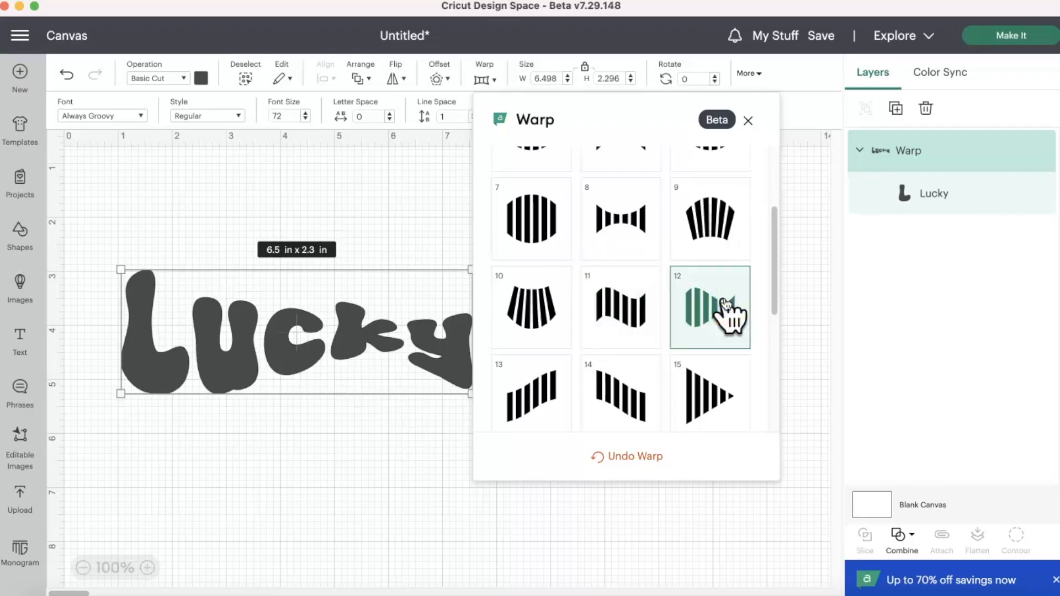
{"action": "left_click", "coordinate": [542, 406]}
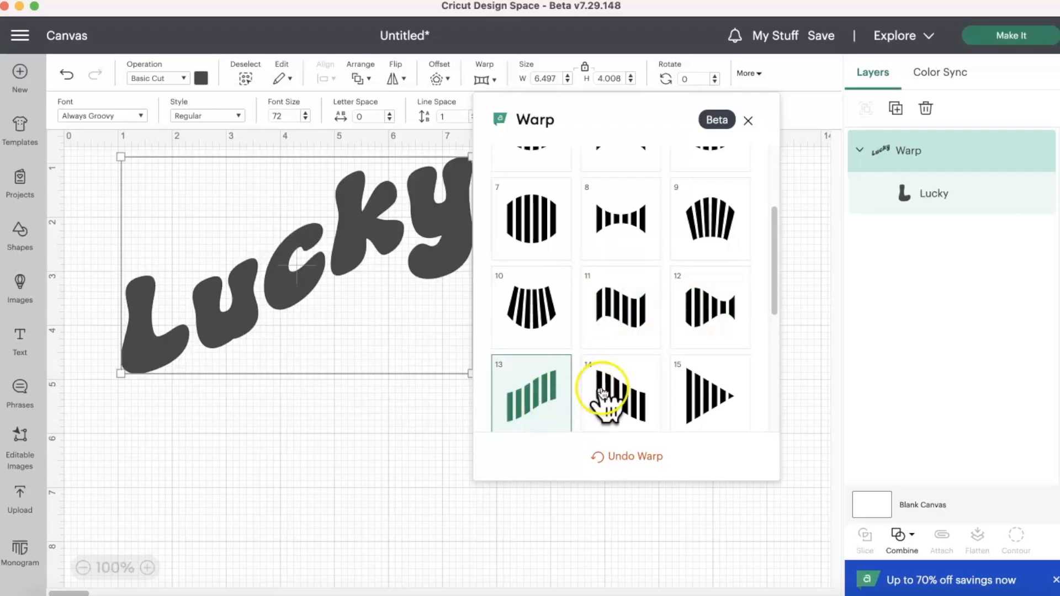
{"action": "left_click", "coordinate": [635, 386]}
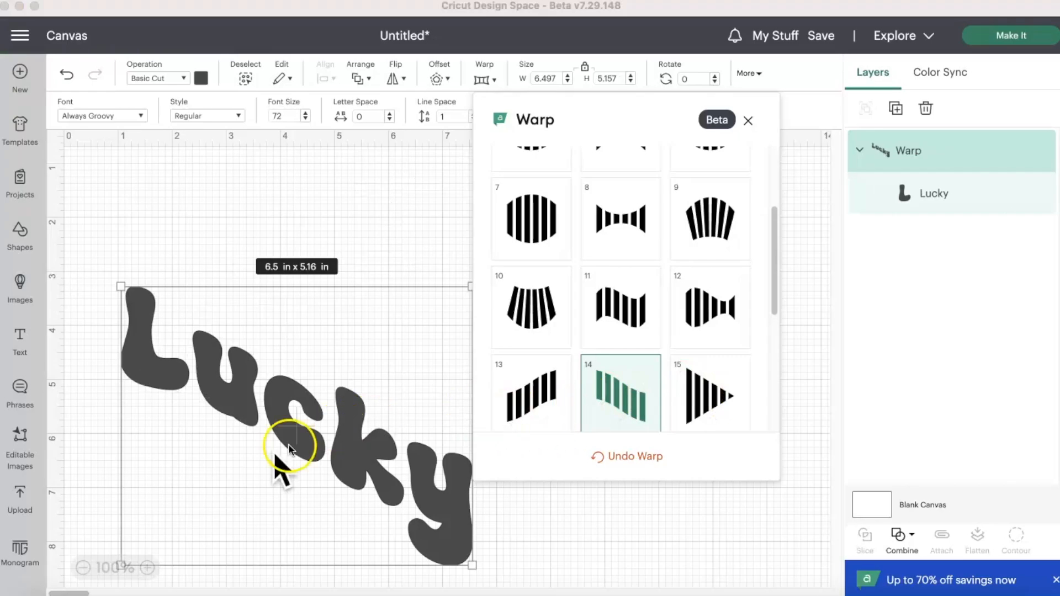
{"action": "left_click", "coordinate": [671, 403]}
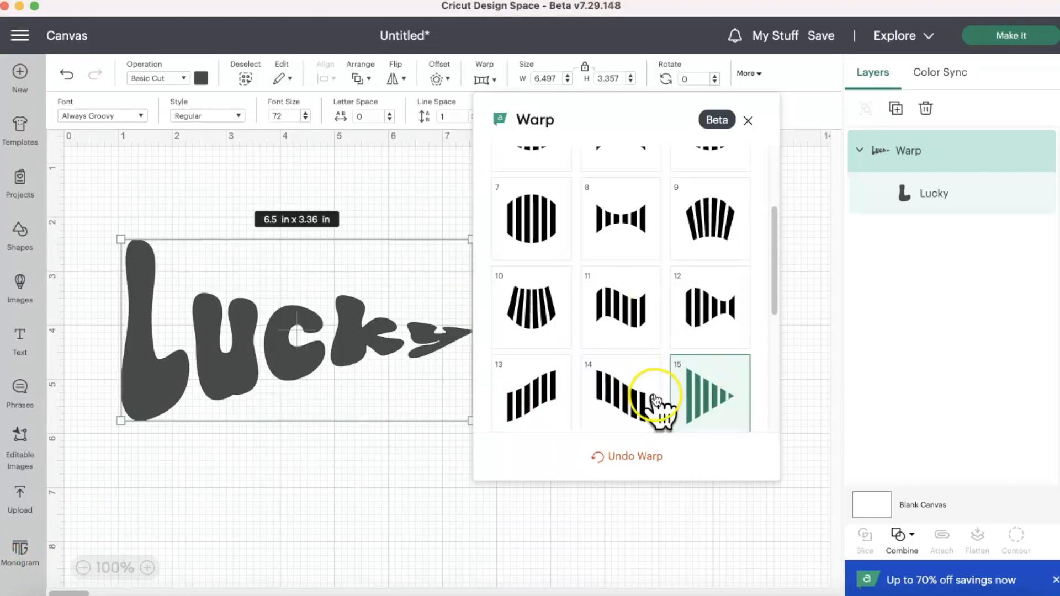
- Try Warp styles 16 and 17 on the "Lucky" text and move it toward the canvas's left edge
{"action": "scroll", "coordinate": [623, 273], "scroll_direction": "down", "scroll_amount": 5}
{"action": "left_click", "coordinate": [550, 236]}
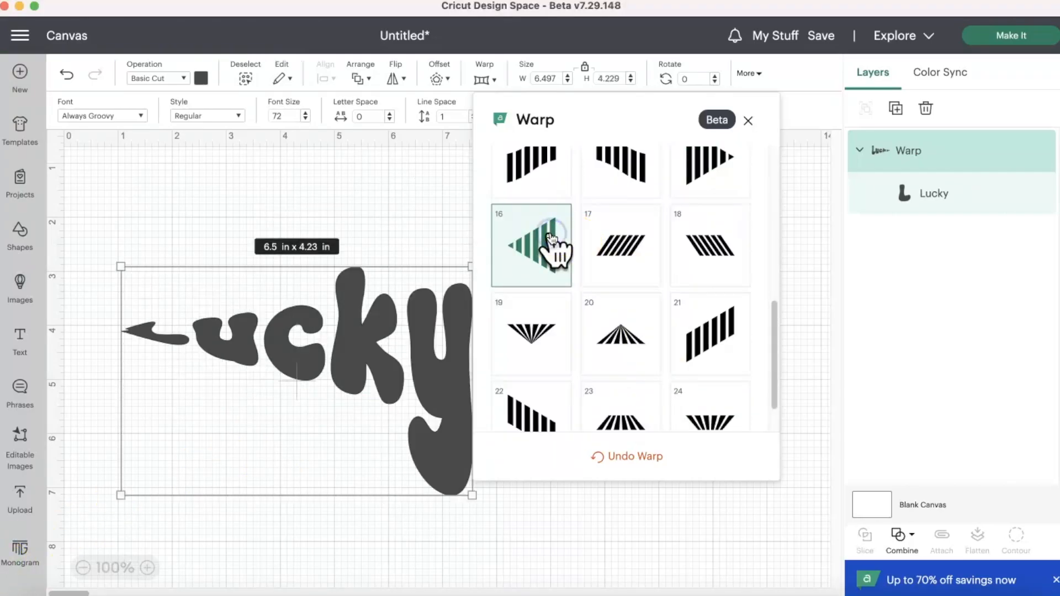
{"action": "left_click", "coordinate": [635, 262]}
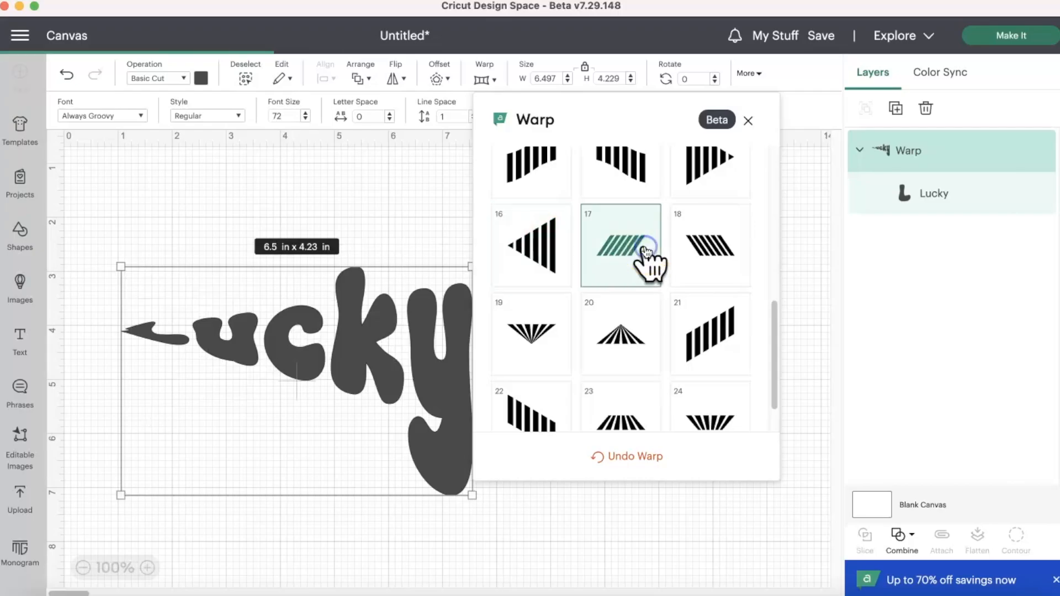
{"action": "left_click_drag", "start_coordinate": [355, 308], "coordinate": [258, 289]}
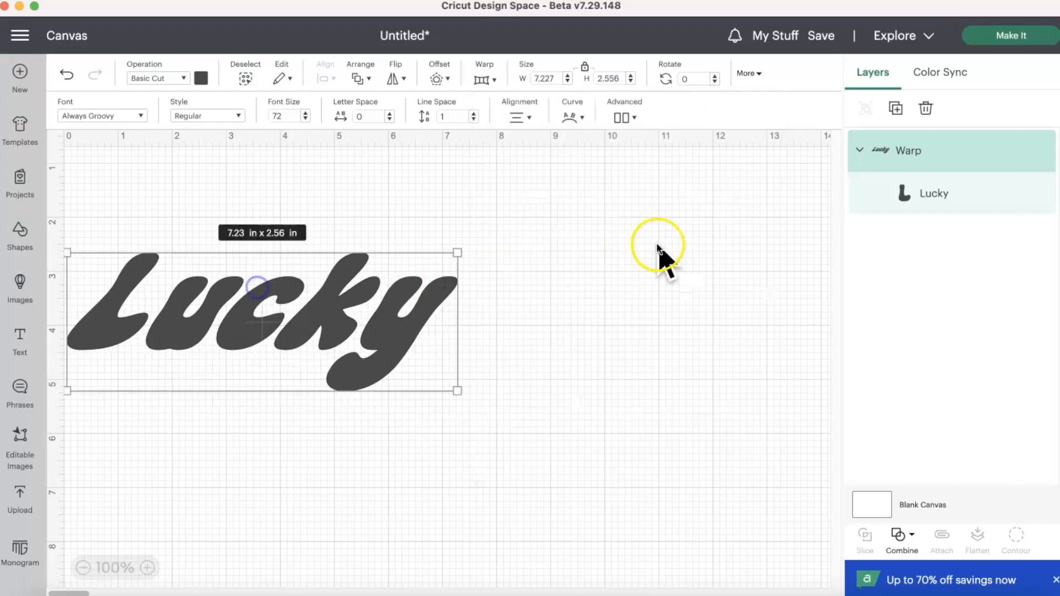
- Try Warp styles 18 through 21 on the "Lucky" text, return to style 20, and move the text further left
{"action": "left_click", "coordinate": [485, 77]}
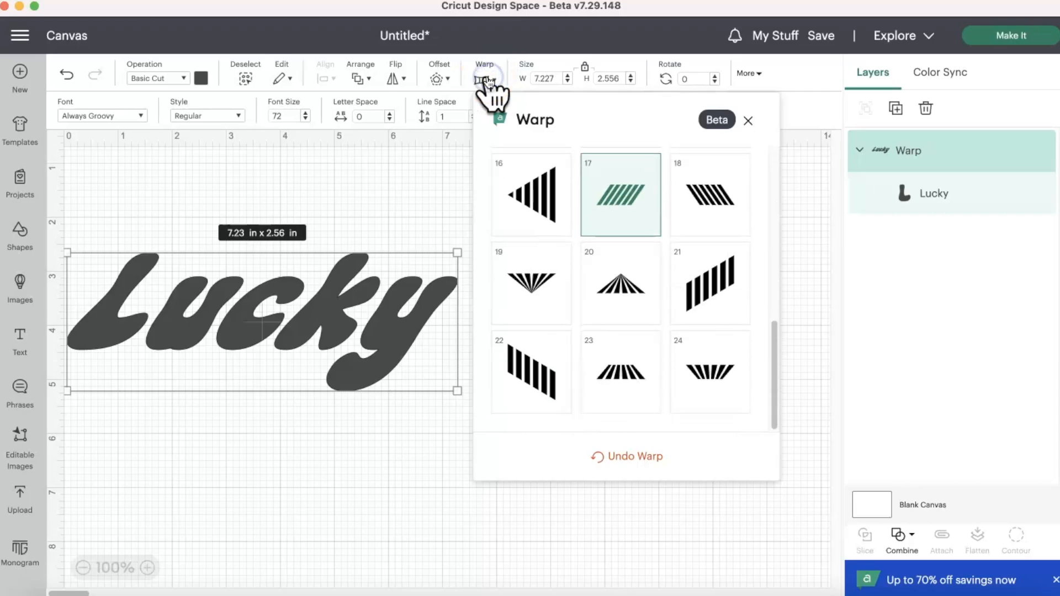
{"action": "left_click", "coordinate": [725, 196]}
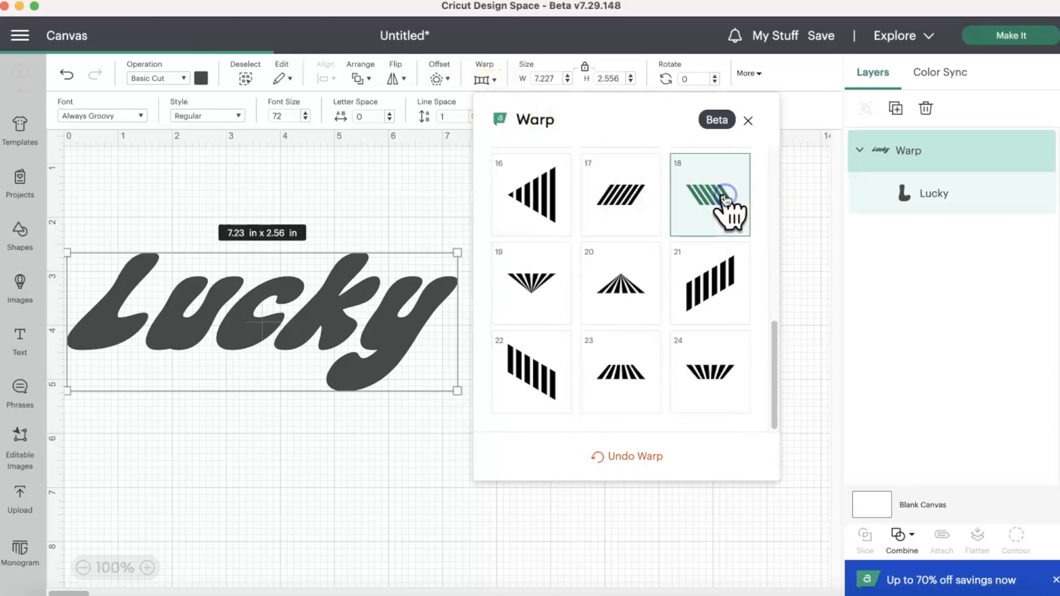
{"action": "left_click", "coordinate": [552, 275]}
{"action": "left_click", "coordinate": [617, 281]}
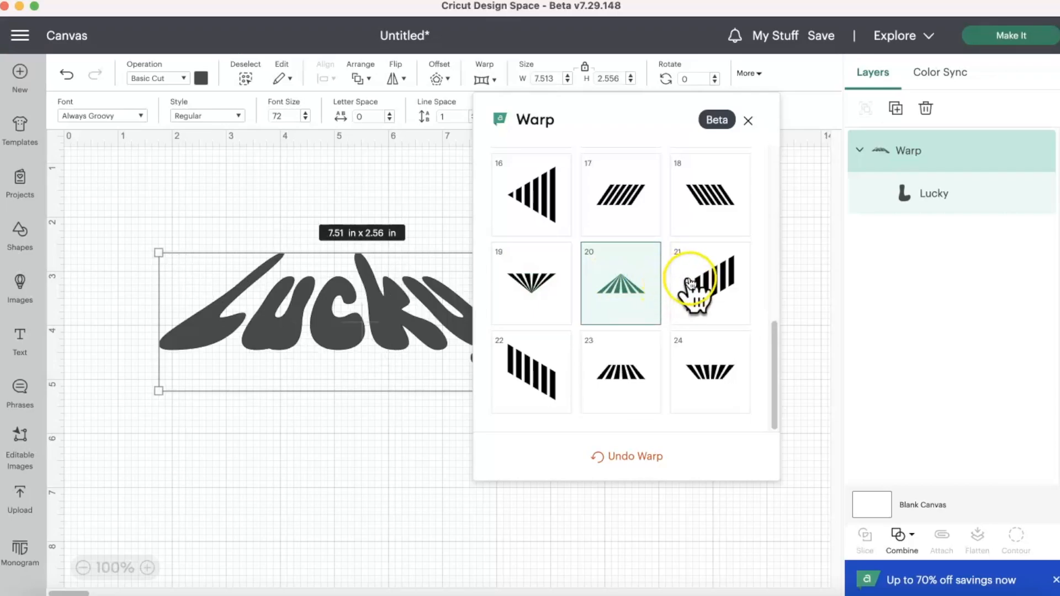
{"action": "left_click", "coordinate": [690, 281]}
{"action": "left_click", "coordinate": [634, 299]}
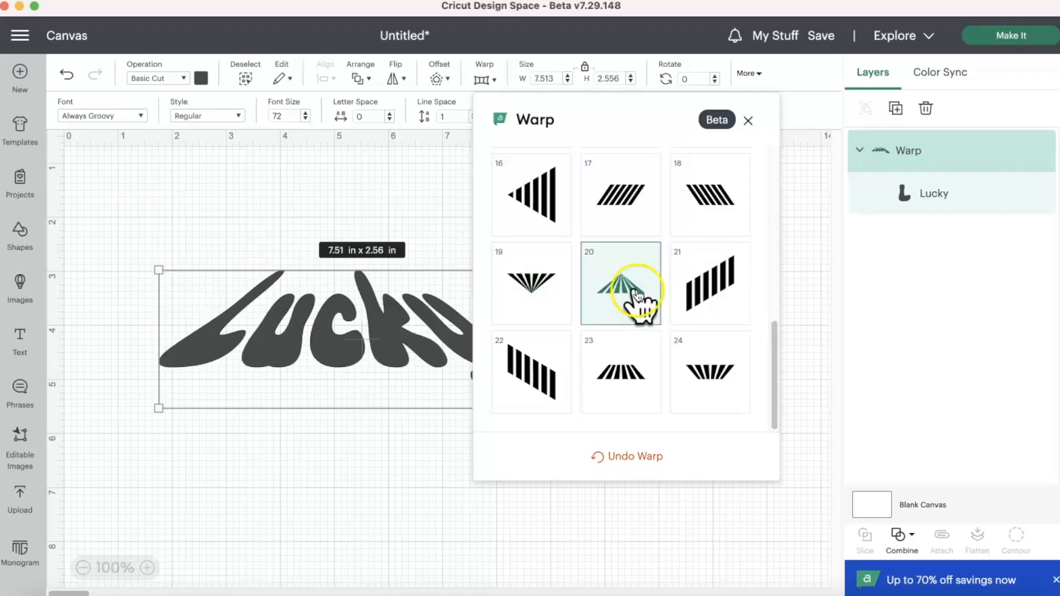
{"action": "left_click_drag", "start_coordinate": [399, 305], "coordinate": [324, 276]}
- Try Warp styles 21 and 22 on the "Lucky" text and move it up so the whole word fits on the canvas
{"action": "left_click", "coordinate": [481, 79]}
{"action": "scroll", "coordinate": [734, 248], "scroll_direction": "down", "scroll_amount": 5}
{"action": "left_click", "coordinate": [740, 274]}
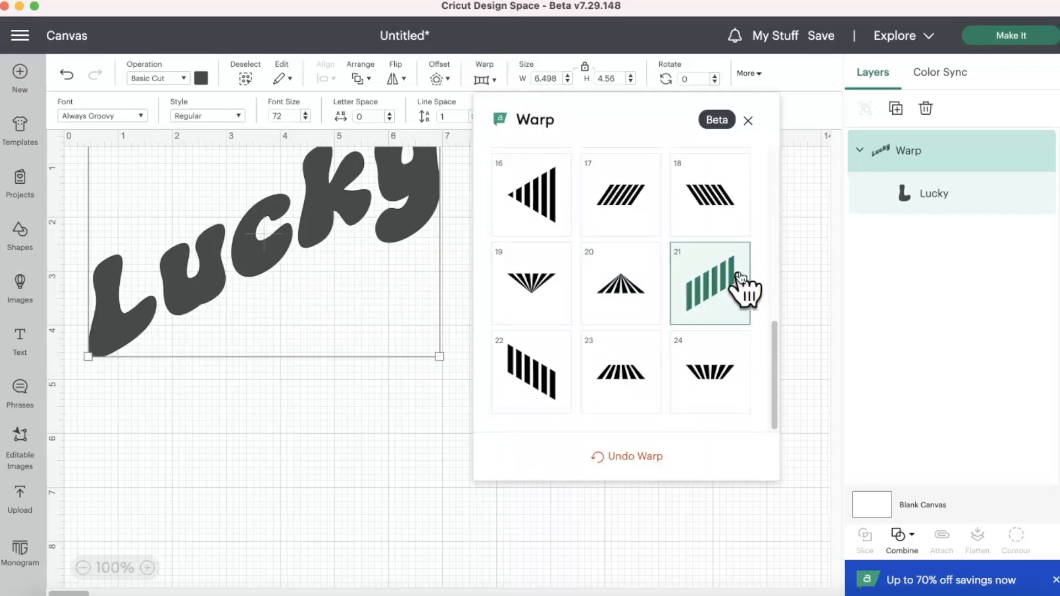
{"action": "left_click", "coordinate": [513, 371]}
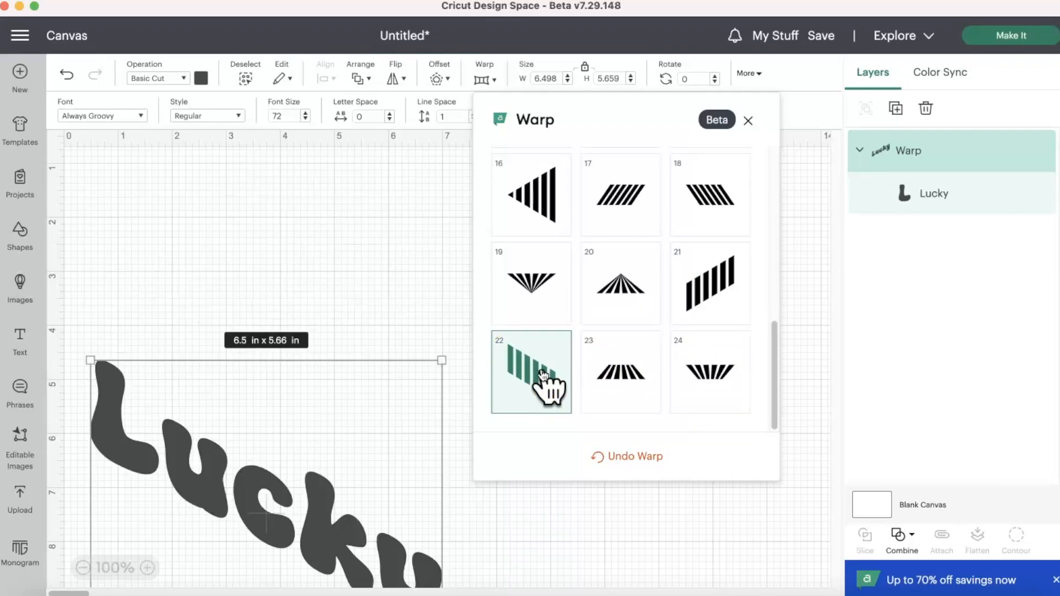
{"action": "left_click_drag", "start_coordinate": [331, 525], "coordinate": [332, 421]}
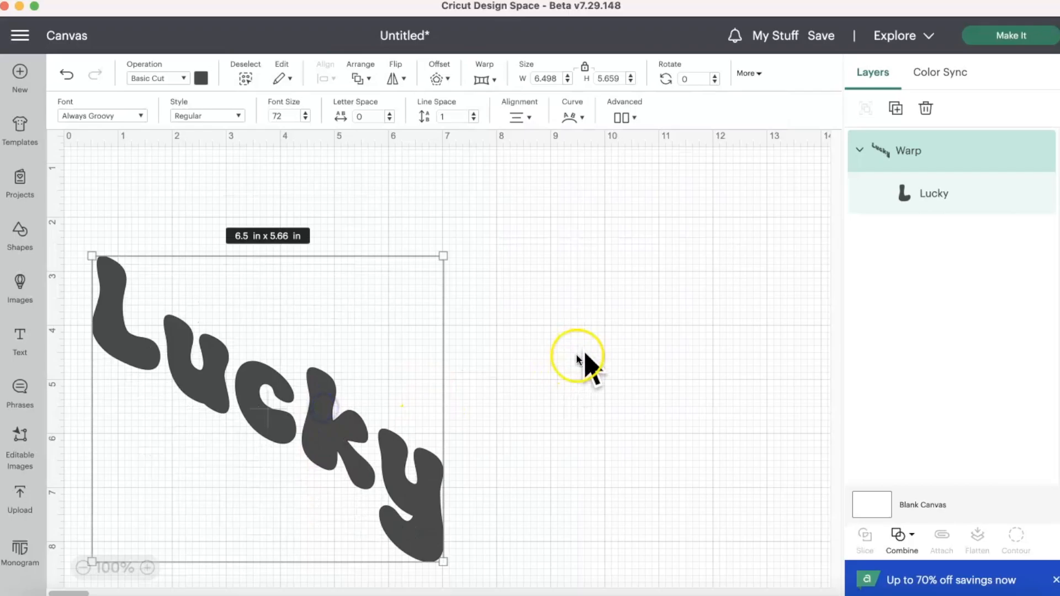
- Try Warp styles 23 and 24 on the "Lucky" text, moving it lower on the canvas between the two
{"action": "left_click", "coordinate": [493, 83]}
{"action": "scroll", "coordinate": [639, 303], "scroll_direction": "down", "scroll_amount": 5}
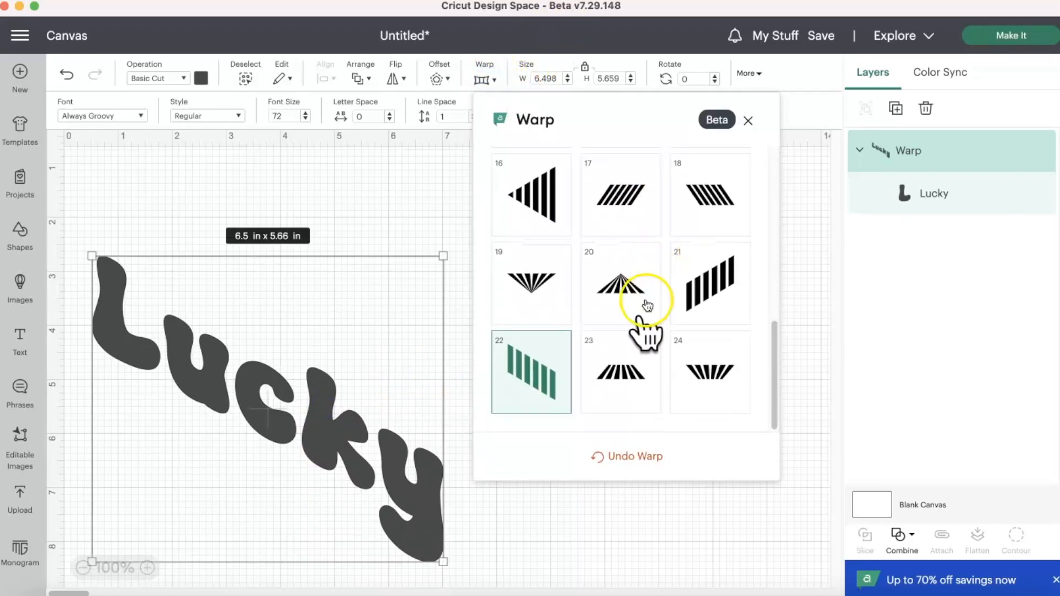
{"action": "left_click", "coordinate": [632, 362]}
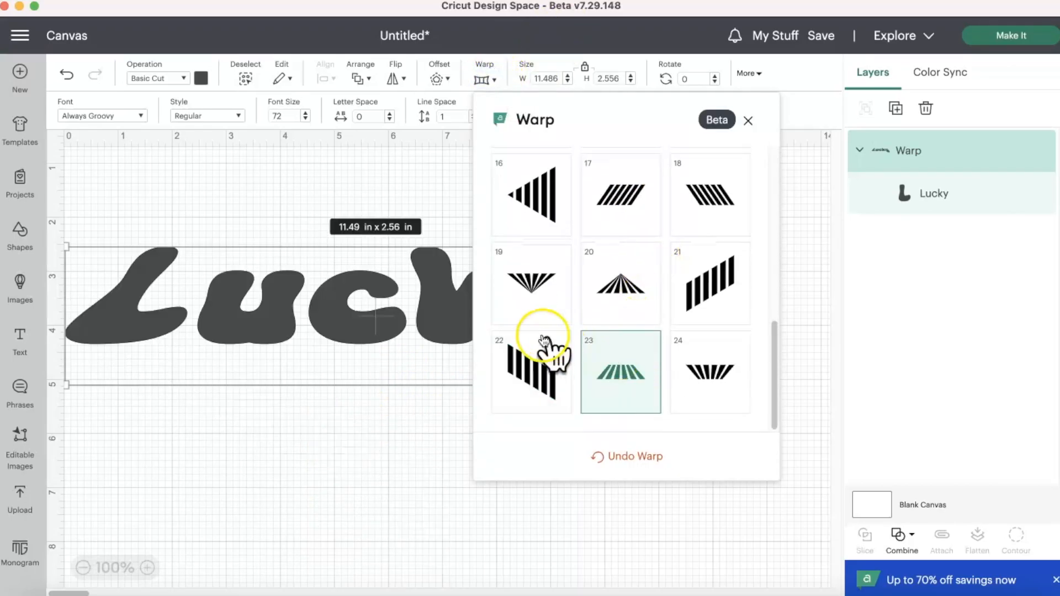
{"action": "left_click_drag", "start_coordinate": [433, 329], "coordinate": [432, 542]}
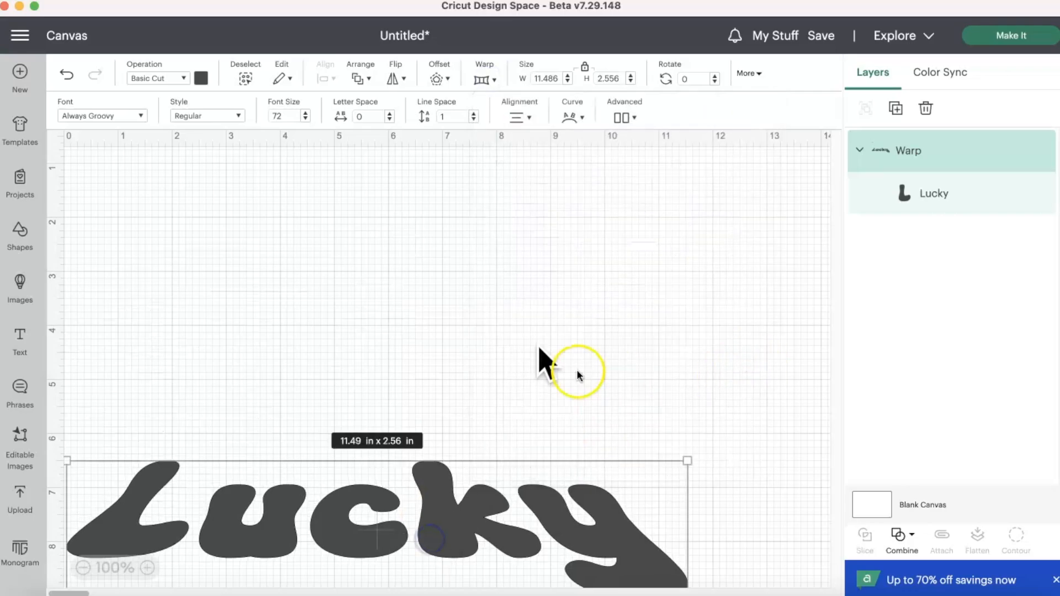
{"action": "left_click", "coordinate": [485, 79]}
{"action": "scroll", "coordinate": [705, 279], "scroll_direction": "down", "scroll_amount": 5}
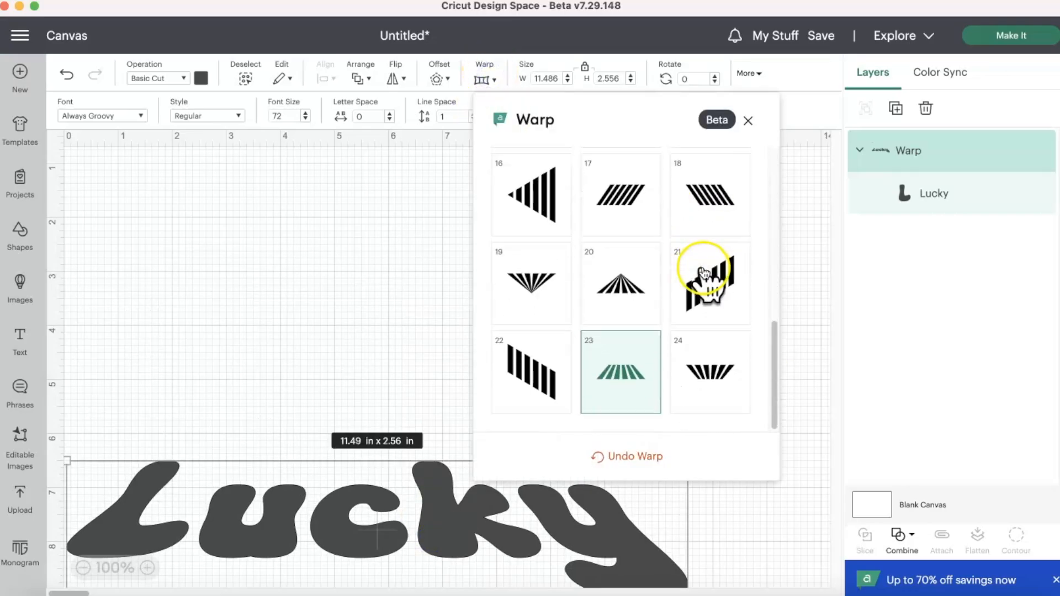
{"action": "left_click", "coordinate": [722, 365]}
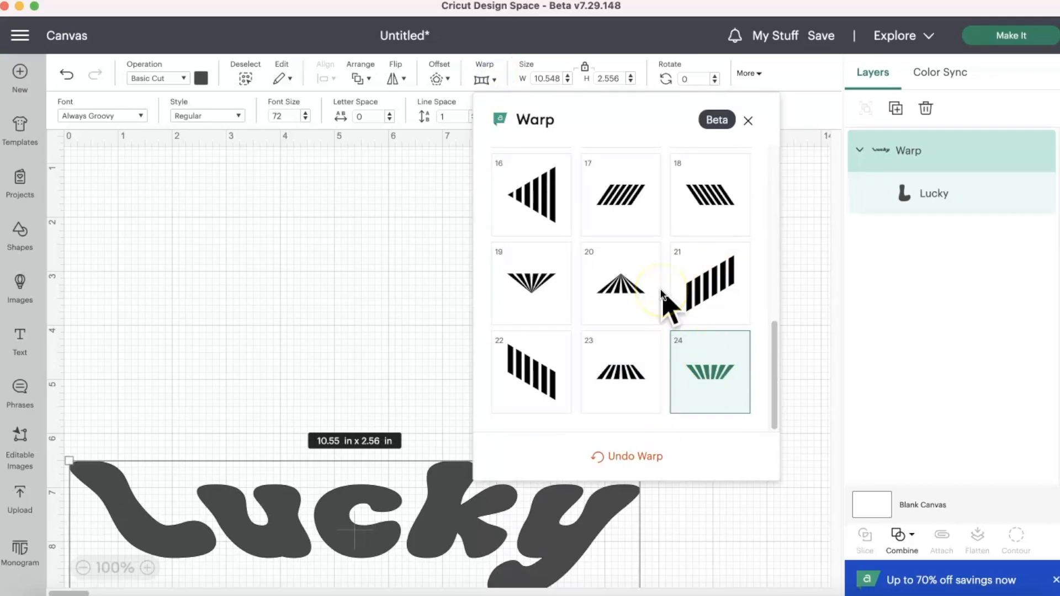
- Apply Warp style 11 to the "Lucky" text and move it to the upper-left area of the canvas
{"action": "scroll", "coordinate": [663, 302], "scroll_direction": "up", "scroll_amount": 5}
{"action": "scroll", "coordinate": [627, 331], "scroll_direction": "down", "scroll_amount": 3}
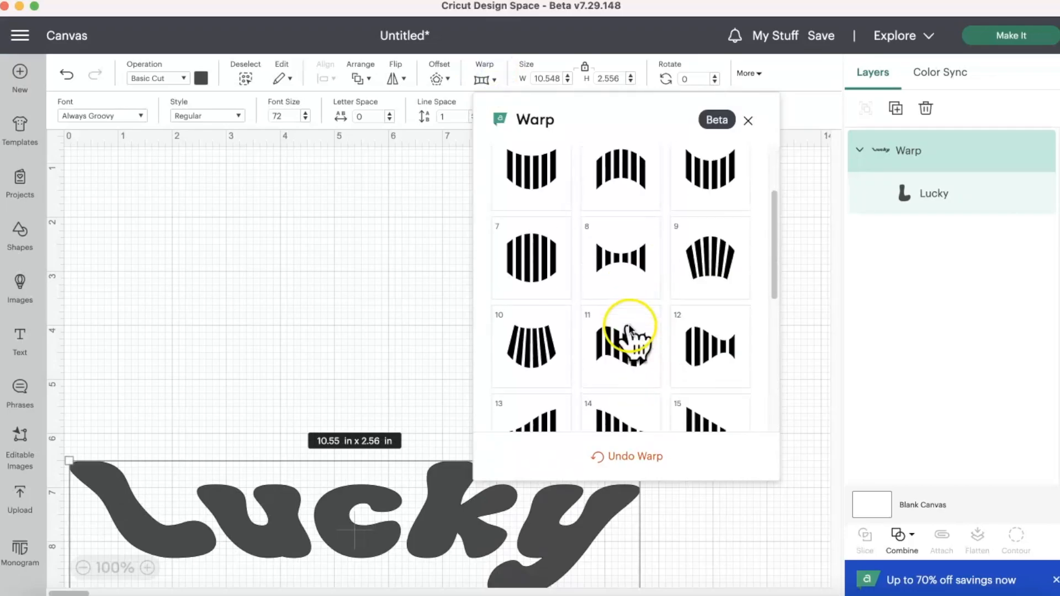
{"action": "left_click", "coordinate": [629, 259]}
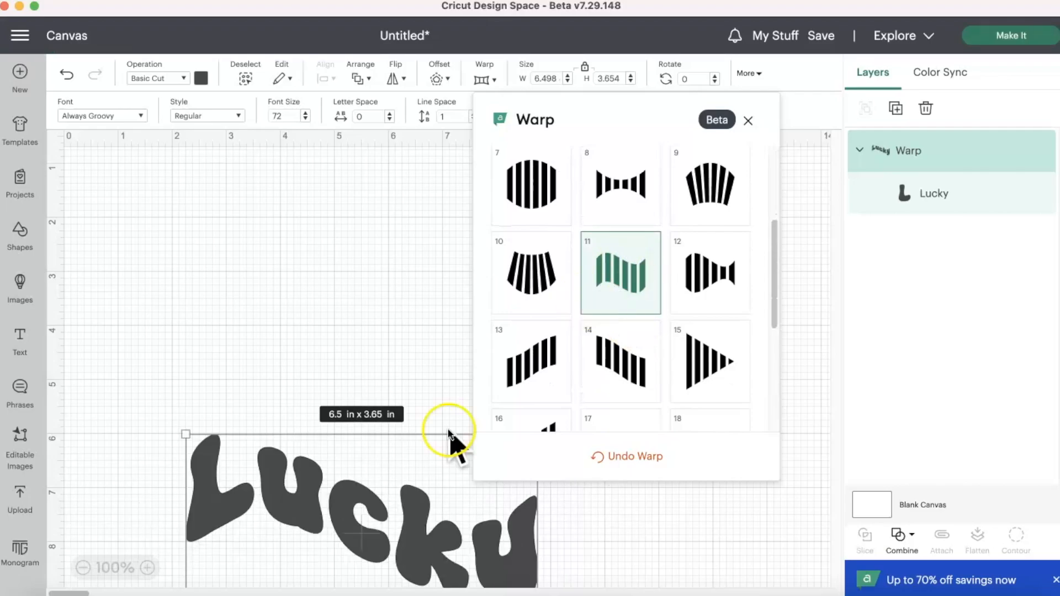
{"action": "left_click_drag", "start_coordinate": [393, 511], "coordinate": [305, 284]}
{"action": "left_click", "coordinate": [119, 330]}
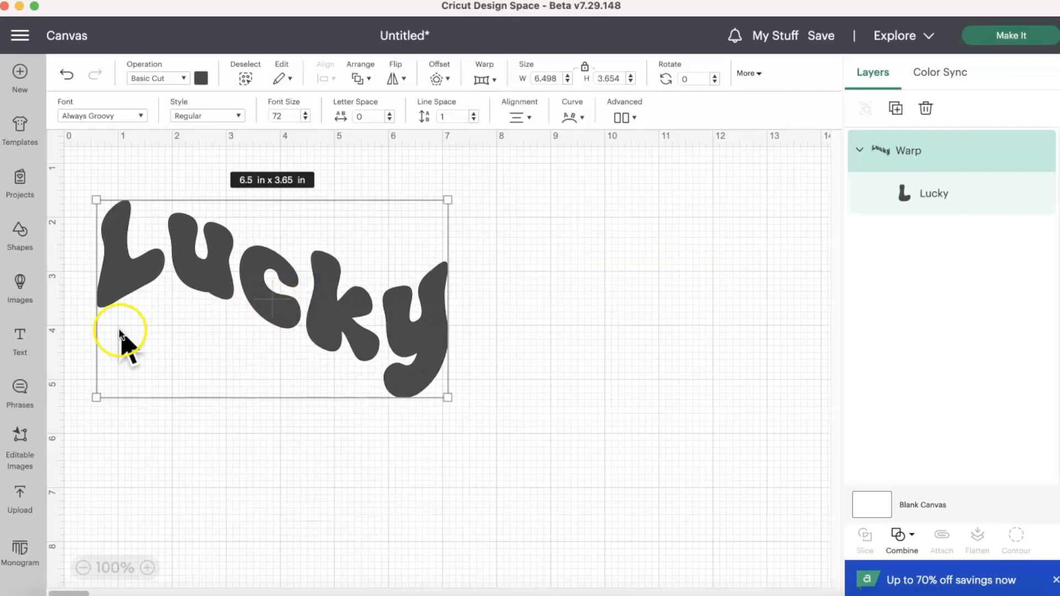
- Duplicate the warped "Lucky" text twice and stack the copies in a column below the original
{"action": "right_click", "coordinate": [236, 270]}
{"action": "left_click", "coordinate": [310, 256]}
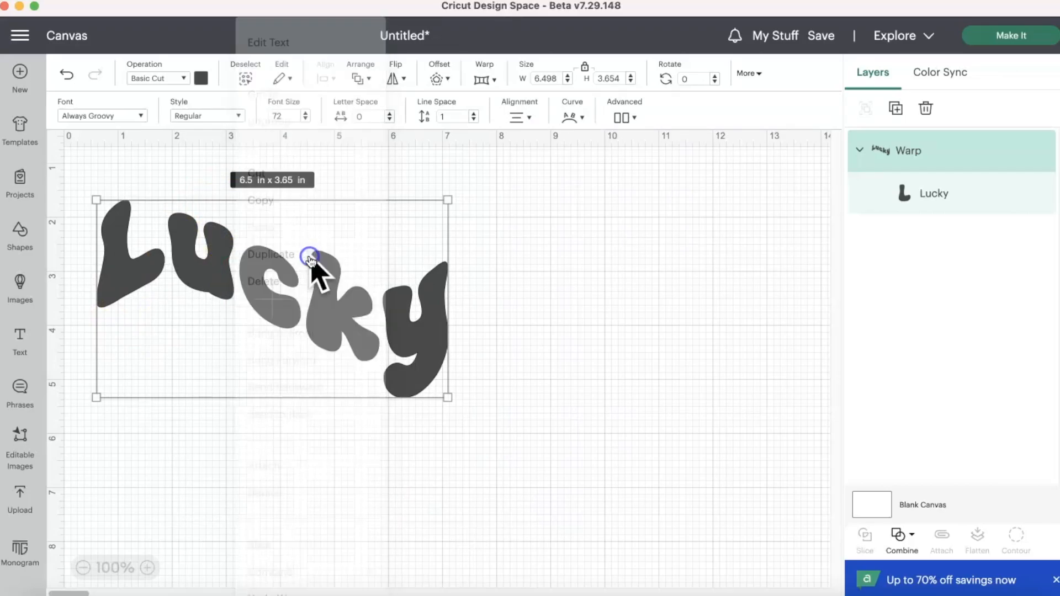
{"action": "left_click_drag", "start_coordinate": [307, 279], "coordinate": [315, 426]}
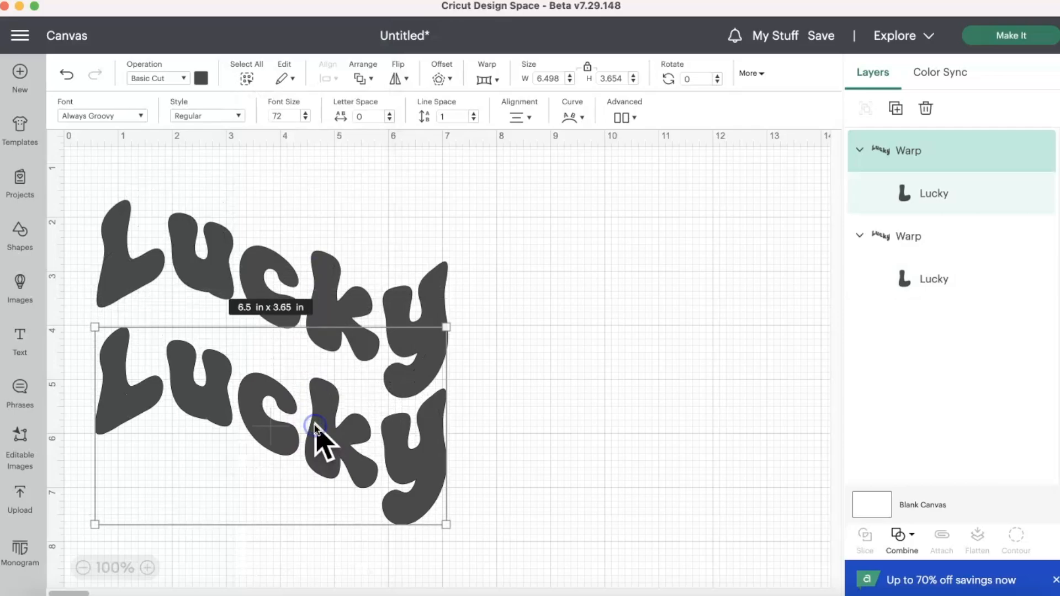
{"action": "right_click", "coordinate": [287, 392]}
{"action": "left_click", "coordinate": [345, 254]}
{"action": "left_click_drag", "start_coordinate": [348, 272], "coordinate": [326, 332]}
{"action": "scroll", "coordinate": [329, 331], "scroll_direction": "down", "scroll_amount": 3}
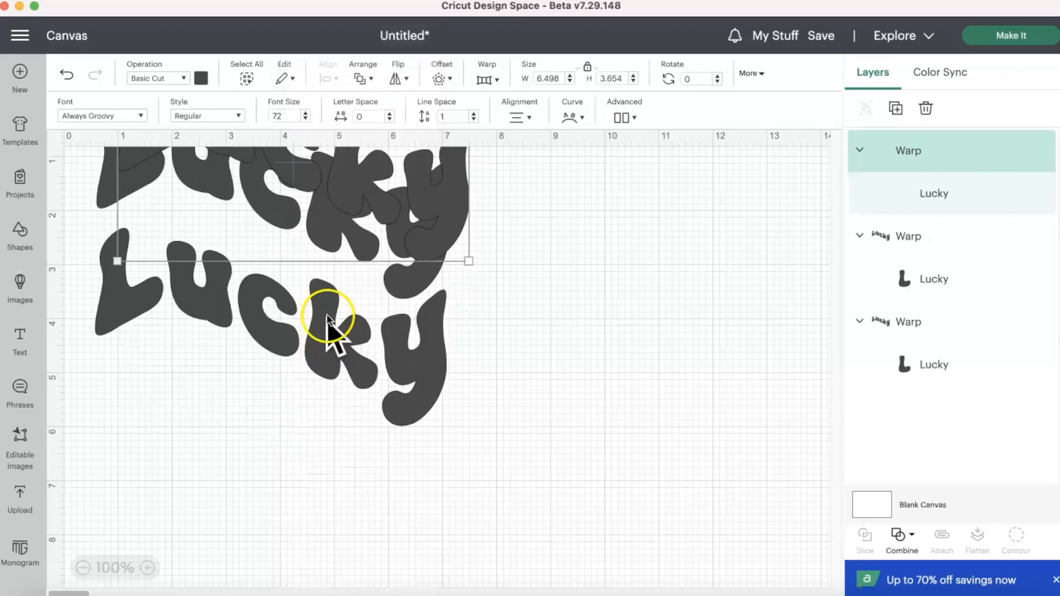
{"action": "left_click_drag", "start_coordinate": [343, 224], "coordinate": [316, 500]}
- Duplicate the "Lucky" text once more and place the copy to the right of the stack of three
{"action": "right_click", "coordinate": [302, 460]}
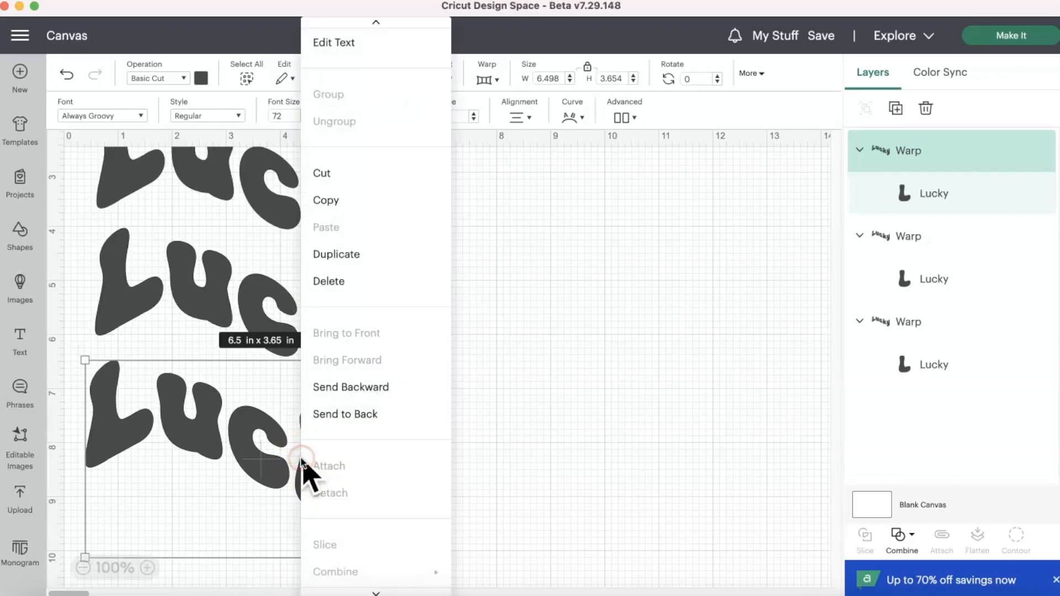
{"action": "left_click", "coordinate": [354, 251]}
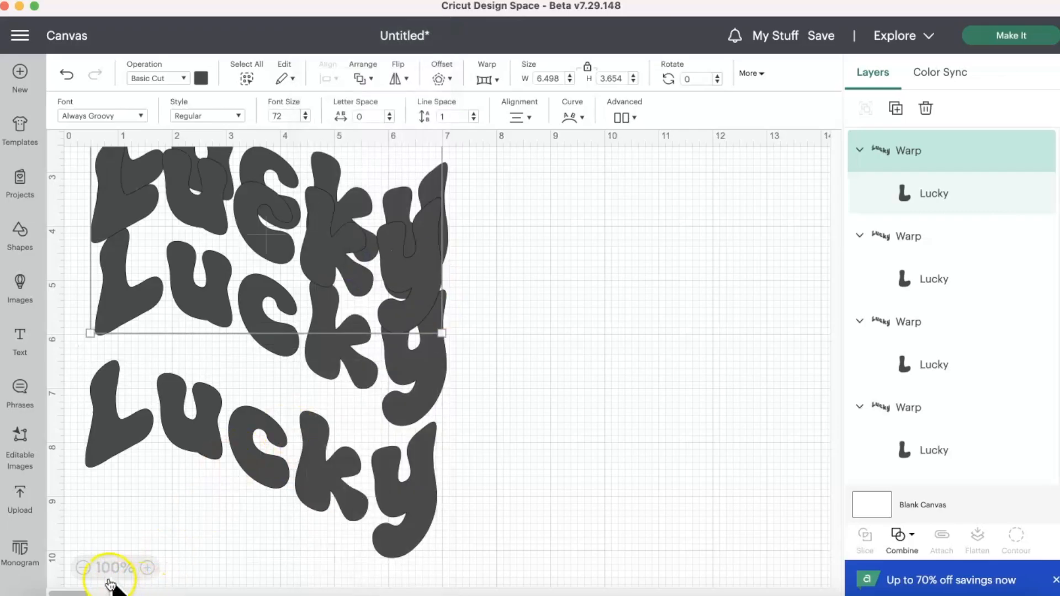
{"action": "left_click", "coordinate": [84, 568]}
{"action": "left_click_drag", "start_coordinate": [274, 240], "coordinate": [560, 283]}
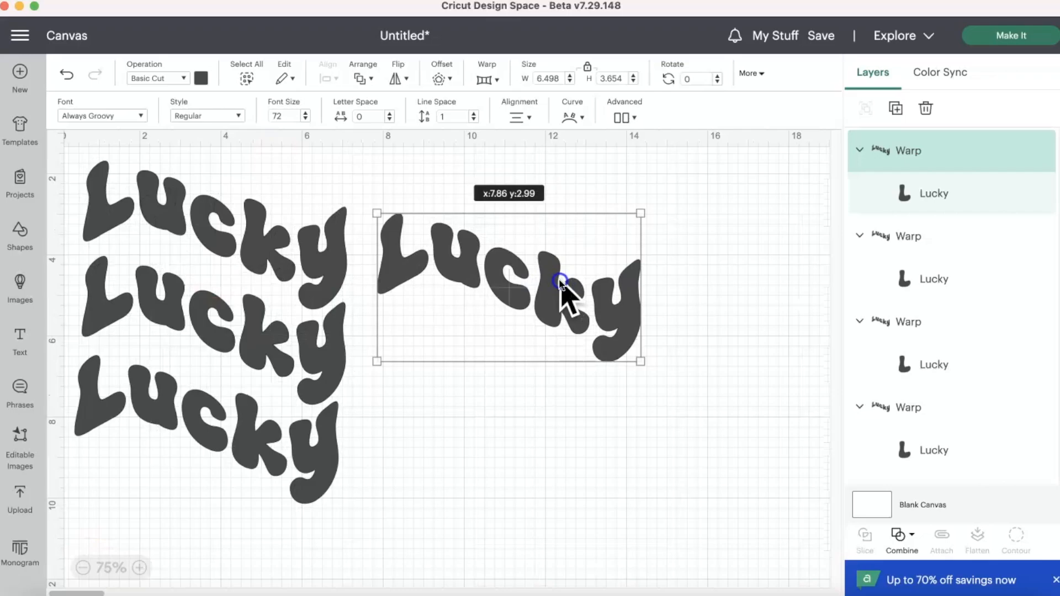
- Change the wording of the separate "Lucky" copy to "Blessed" and move it further right of the stack
{"action": "double_click", "coordinate": [561, 284]}
{"action": "key", "text": "BackSpace"}
{"action": "type", "text": "Bless"}
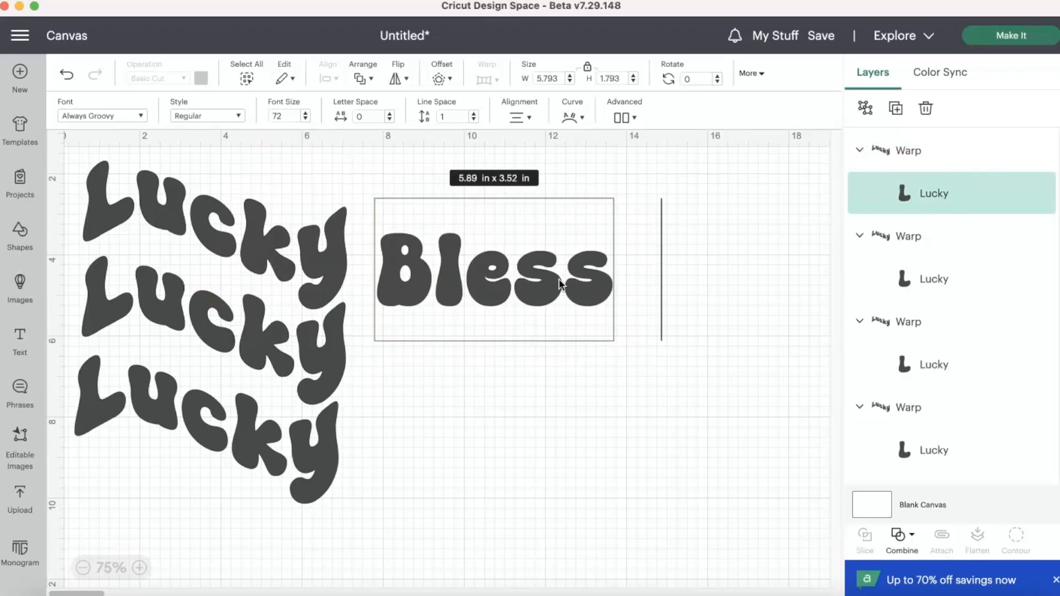
{"action": "type", "text": "ed"}
{"action": "left_click", "coordinate": [706, 432]}
{"action": "left_click_drag", "start_coordinate": [682, 309], "coordinate": [759, 287]}
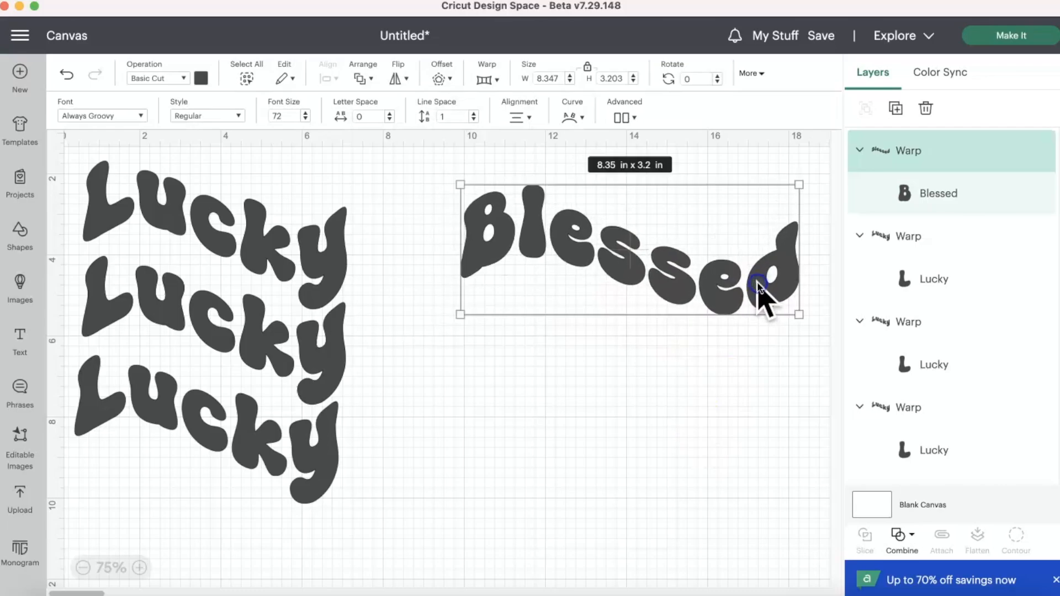
- Duplicate the warped "Blessed" text and place the copy directly below the original
{"action": "right_click", "coordinate": [678, 270]}
{"action": "left_click", "coordinate": [729, 252]}
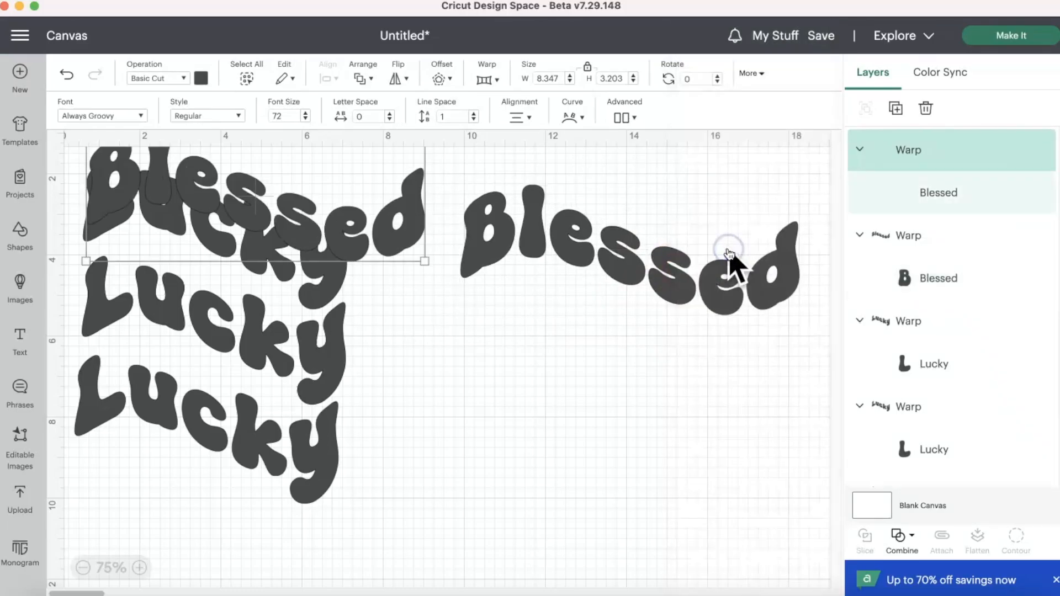
{"action": "left_click_drag", "start_coordinate": [409, 229], "coordinate": [774, 360]}
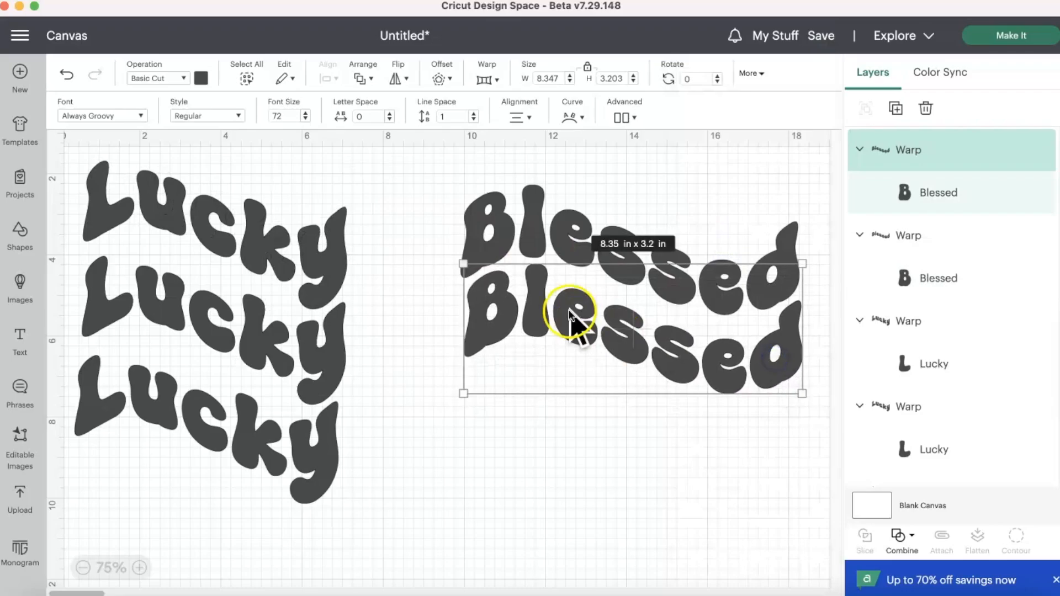
- Duplicate the lower "Blessed" text and place the copy beneath it to make a stack of three
{"action": "right_click", "coordinate": [539, 298]}
{"action": "left_click", "coordinate": [598, 255]}
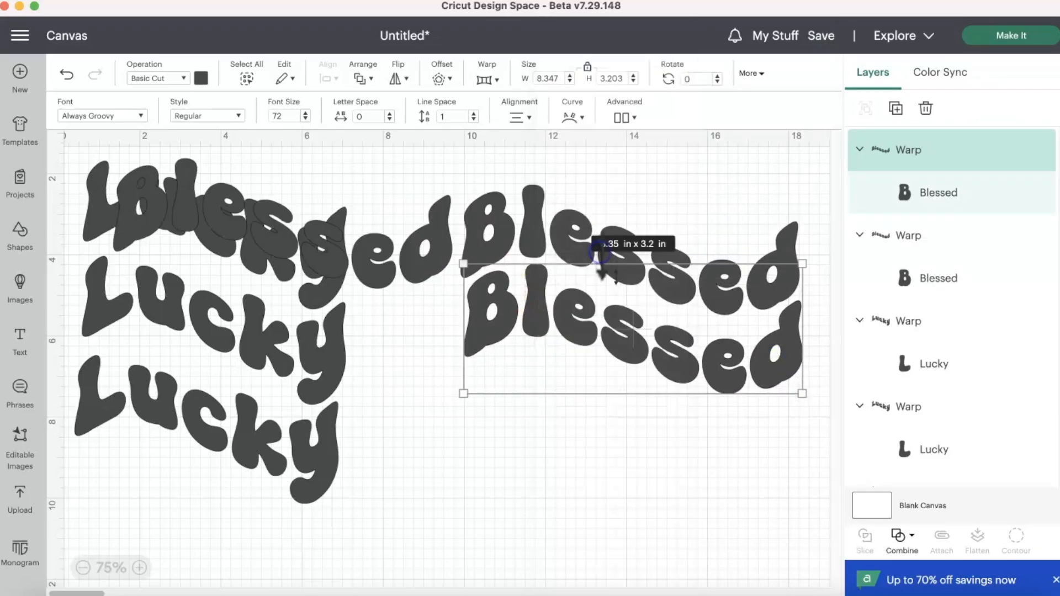
{"action": "left_click_drag", "start_coordinate": [390, 253], "coordinate": [738, 437]}
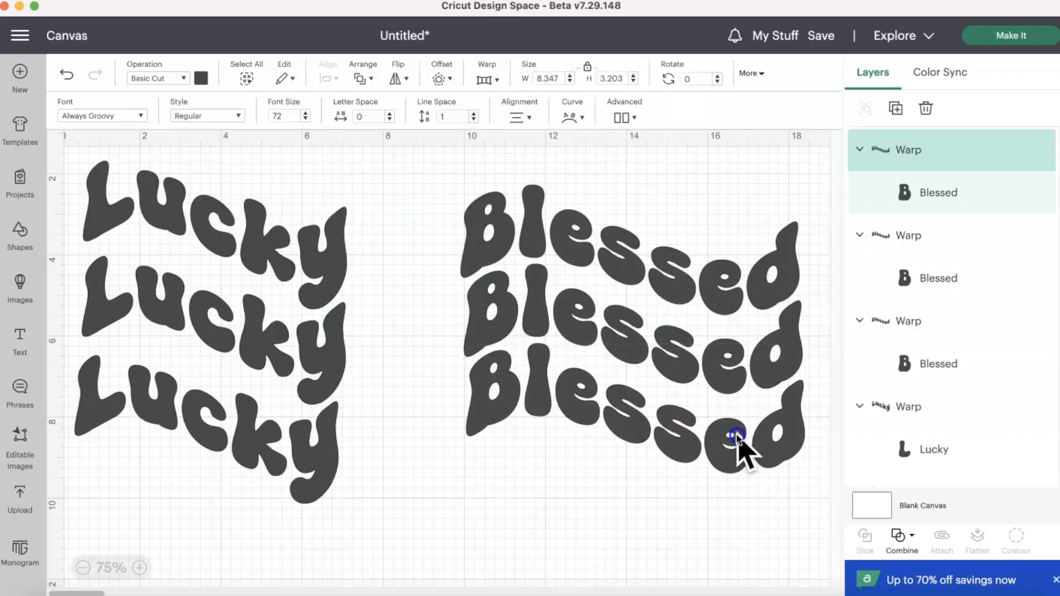
- Select the three stacked "Blessed" texts and center them horizontally with each other
{"action": "left_click", "coordinate": [729, 211]}
{"action": "left_click_drag", "start_coordinate": [610, 492], "coordinate": [591, 155]}
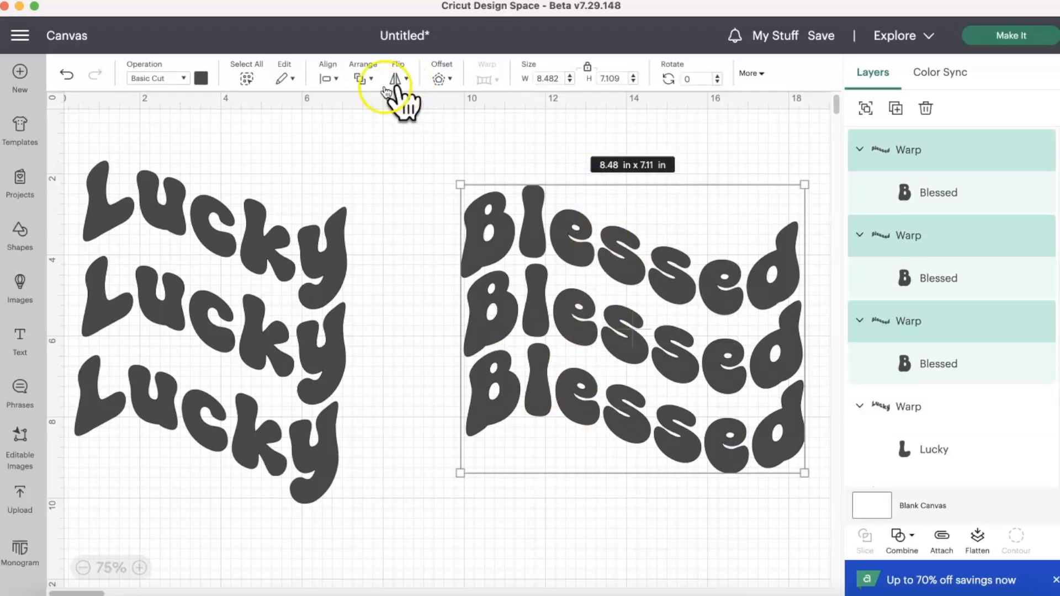
{"action": "left_click", "coordinate": [334, 79]}
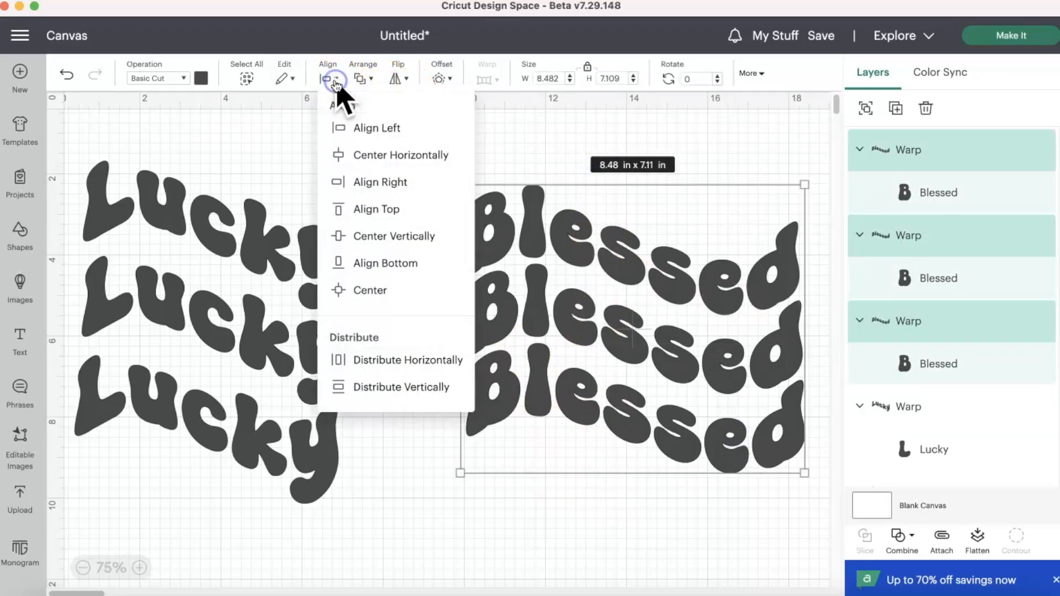
{"action": "left_click", "coordinate": [407, 156]}
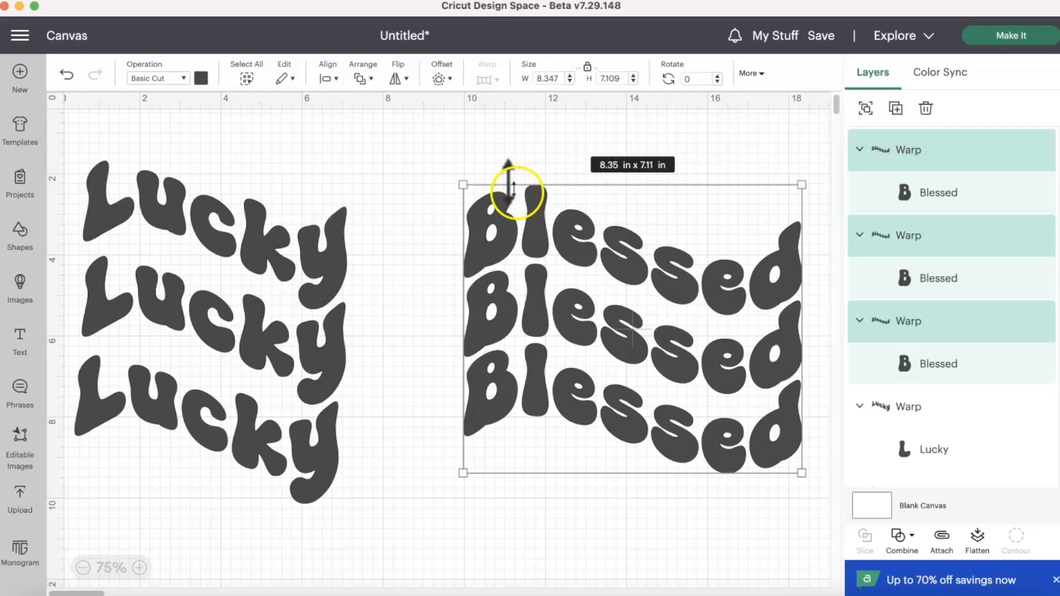
- Color the top "Blessed" text medium green and the middle "Blessed" text light green
{"action": "left_click", "coordinate": [511, 227]}
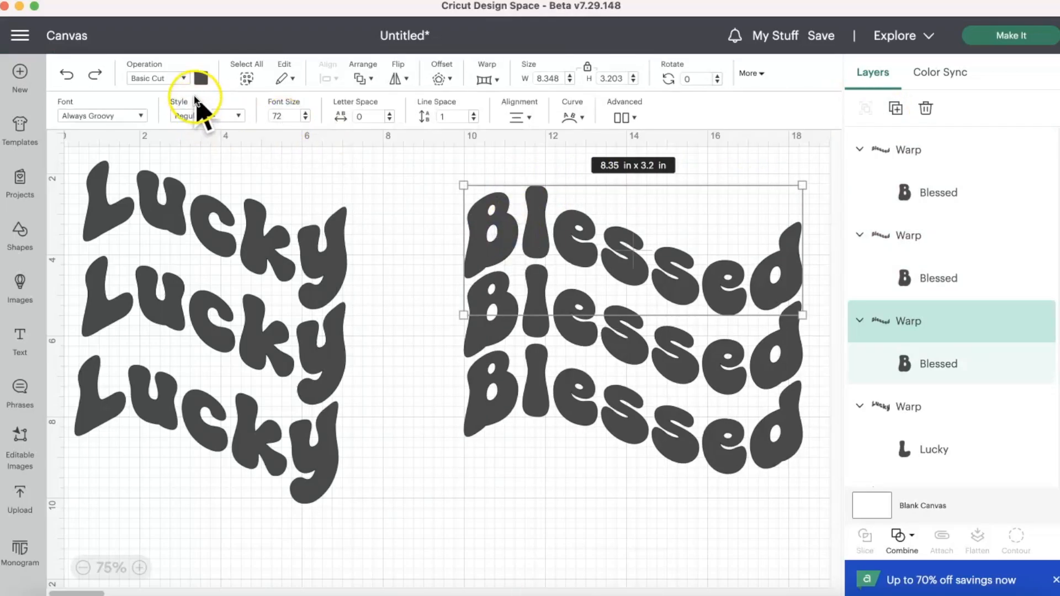
{"action": "left_click", "coordinate": [200, 79]}
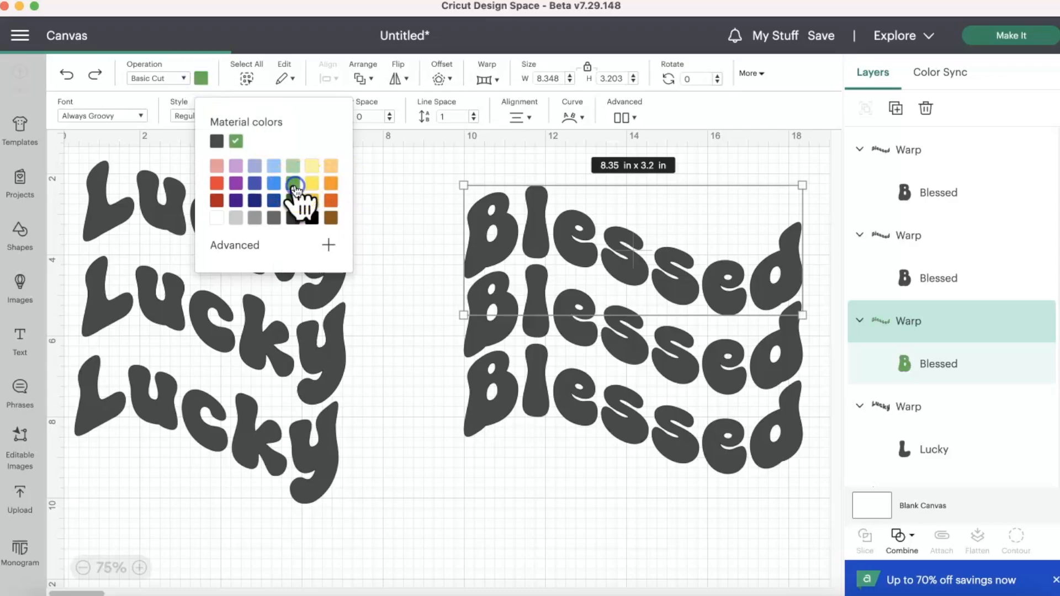
{"action": "left_click", "coordinate": [294, 188]}
{"action": "left_click", "coordinate": [539, 298]}
{"action": "left_click", "coordinate": [200, 79]}
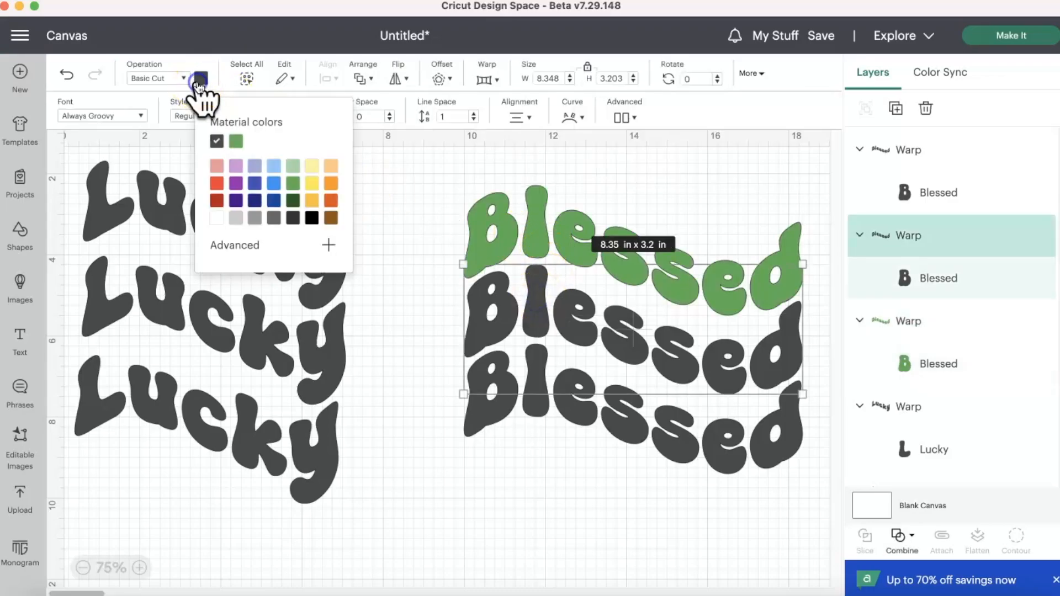
{"action": "left_click", "coordinate": [264, 247]}
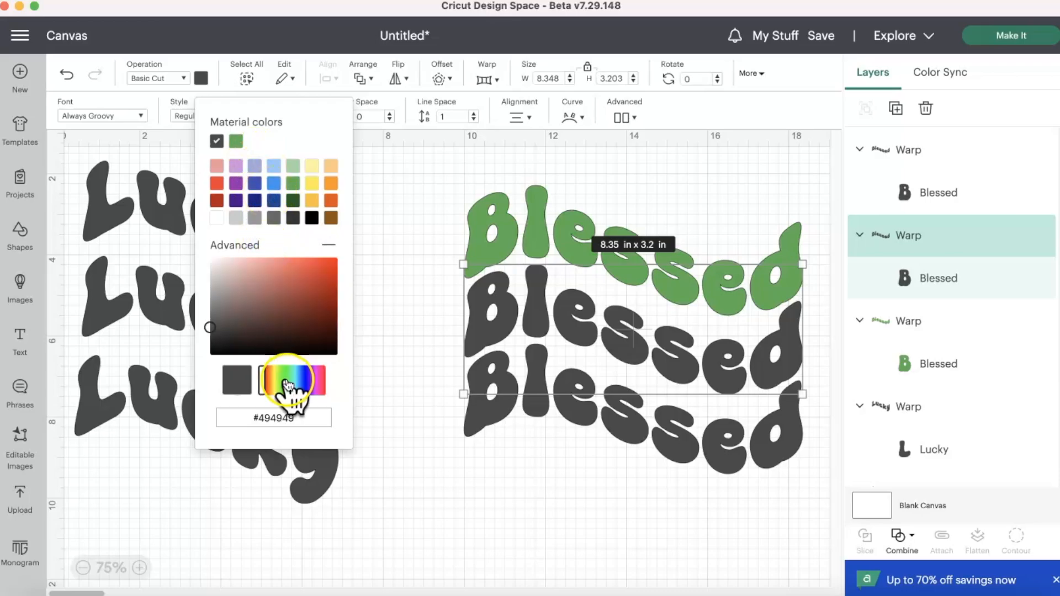
{"action": "left_click", "coordinate": [292, 187]}
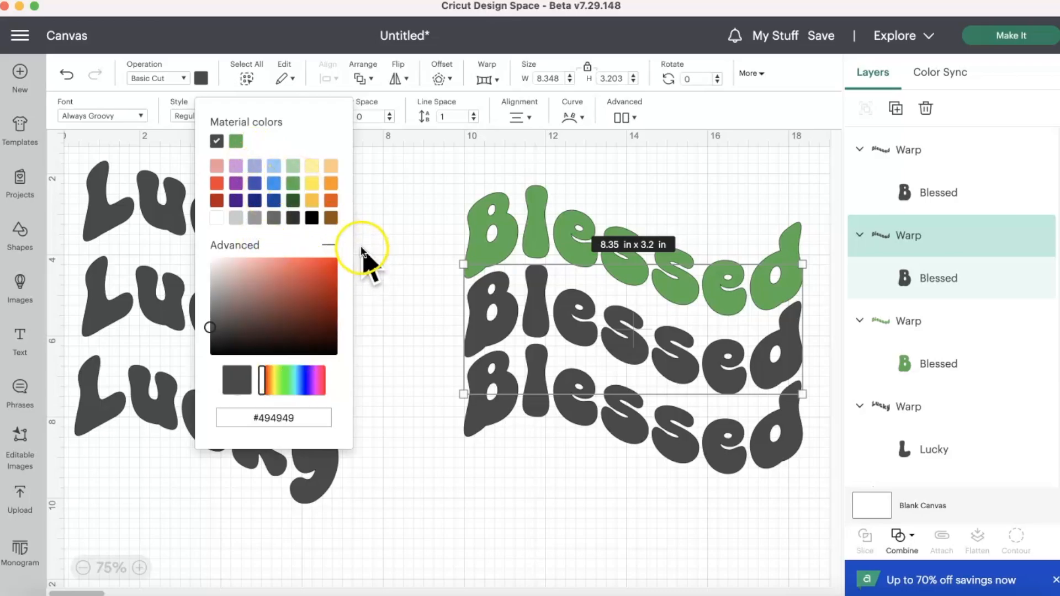
{"action": "left_click", "coordinate": [297, 168]}
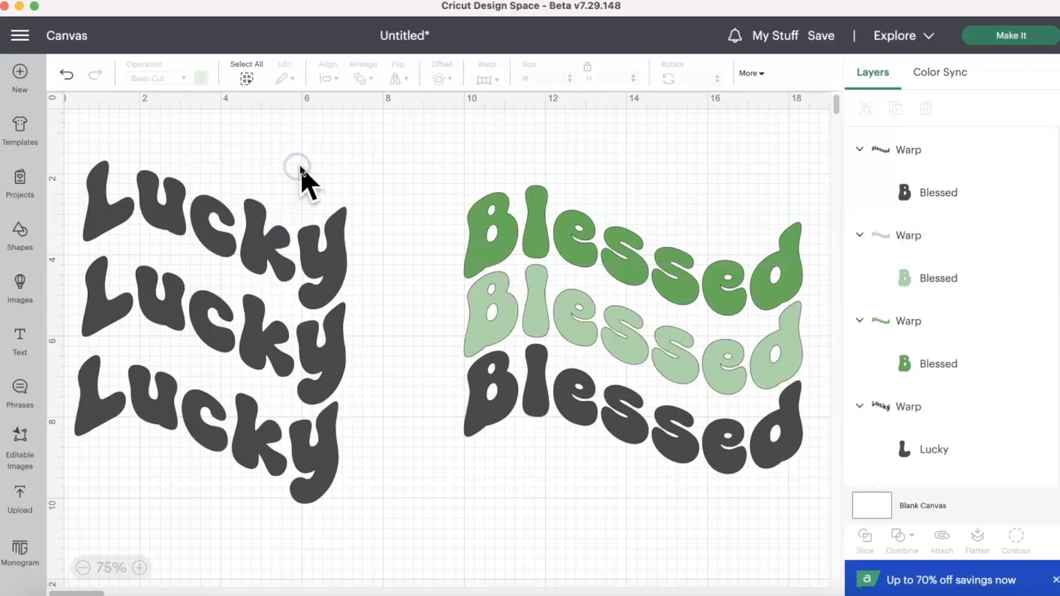
- Color the bottom "Blessed" text dark green, after trying medium green on it
{"action": "left_click", "coordinate": [513, 392]}
{"action": "left_click", "coordinate": [201, 78]}
{"action": "left_click", "coordinate": [236, 142]}
{"action": "left_click", "coordinate": [497, 395]}
{"action": "left_click", "coordinate": [500, 400]}
{"action": "left_click", "coordinate": [201, 78]}
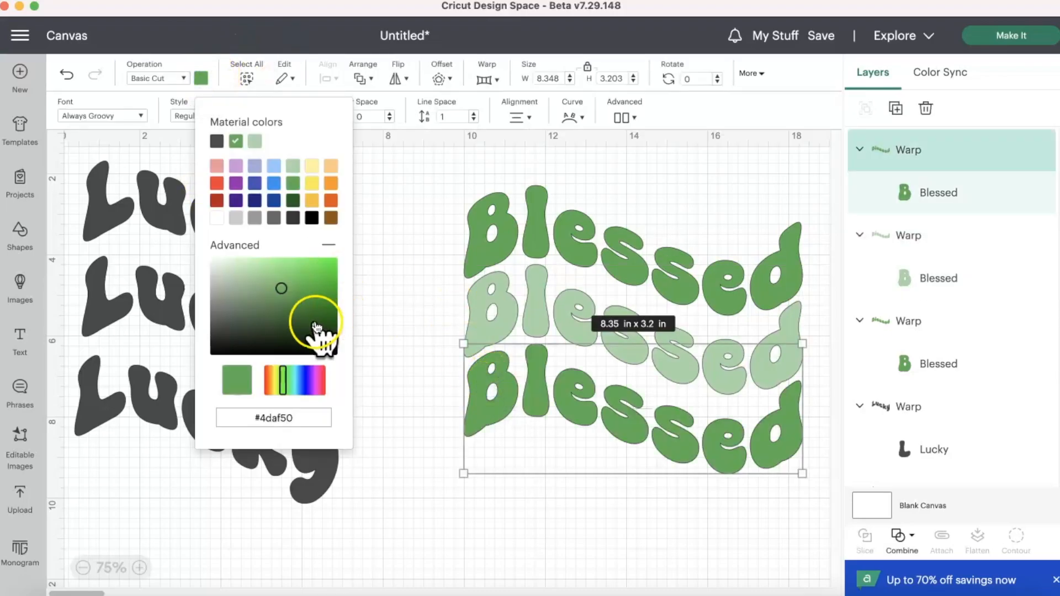
{"action": "left_click", "coordinate": [293, 200]}
- Recolor the top "Blessed" text light green and the middle "Blessed" text medium green
{"action": "left_click", "coordinate": [584, 287]}
{"action": "left_click", "coordinate": [512, 238]}
{"action": "left_click", "coordinate": [201, 78]}
{"action": "left_click", "coordinate": [256, 142]}
{"action": "left_click", "coordinate": [503, 287]}
{"action": "left_click", "coordinate": [201, 78]}
{"action": "left_click", "coordinate": [303, 201]}
- Select all three green "Blessed" texts and center them horizontally again
{"action": "left_click_drag", "start_coordinate": [502, 156], "coordinate": [767, 519]}
{"action": "left_click", "coordinate": [327, 78]}
{"action": "left_click", "coordinate": [387, 158]}
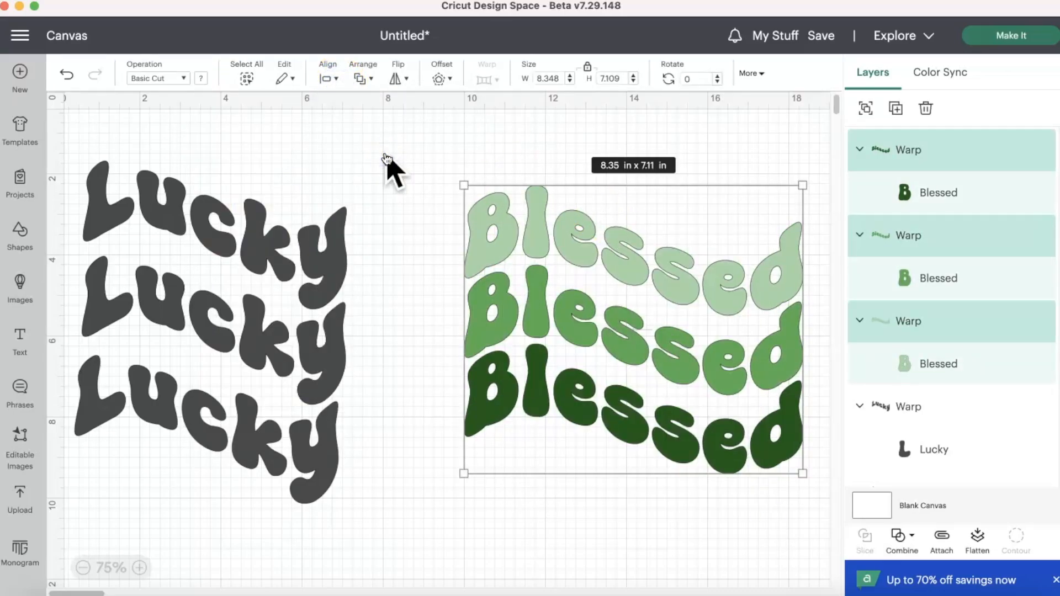
- Color the three stacked "Lucky" texts light green, medium green and dark green from top to bottom
{"action": "left_click", "coordinate": [149, 205]}
{"action": "left_click", "coordinate": [201, 79]}
{"action": "left_click", "coordinate": [217, 141]}
{"action": "left_click", "coordinate": [147, 303]}
{"action": "left_click", "coordinate": [201, 79]}
{"action": "left_click", "coordinate": [256, 141]}
{"action": "left_click", "coordinate": [165, 406]}
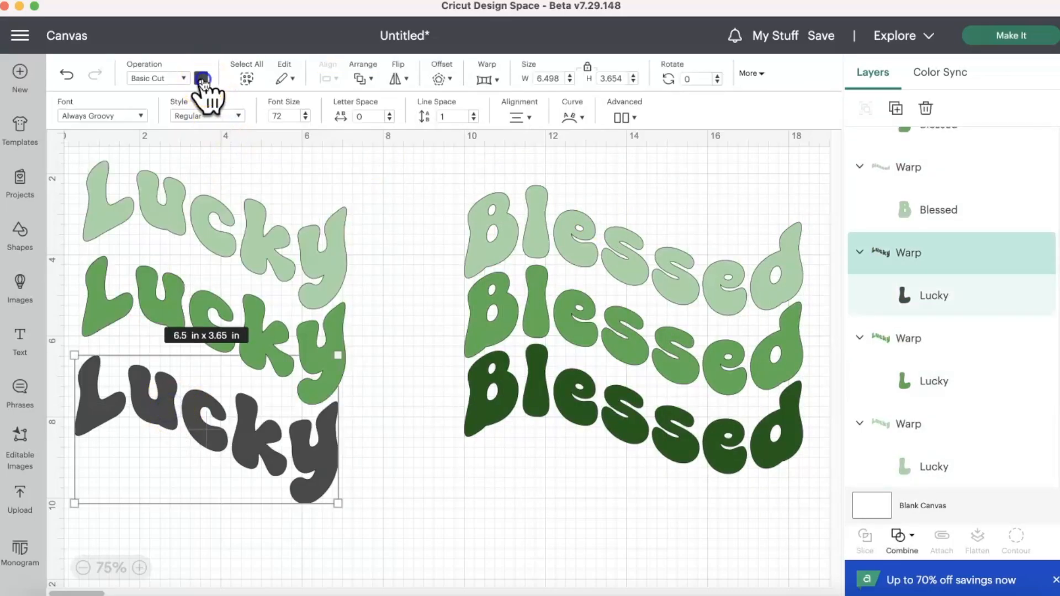
{"action": "left_click", "coordinate": [201, 79]}
{"action": "left_click", "coordinate": [236, 141]}
- Select the three "Lucky" texts and center them horizontally with each other
{"action": "left_click", "coordinate": [376, 197]}
{"action": "left_click_drag", "start_coordinate": [95, 134], "coordinate": [414, 502]}
{"action": "left_click", "coordinate": [327, 78]}
{"action": "left_click", "coordinate": [377, 155]}
{"action": "left_click", "coordinate": [398, 148]}
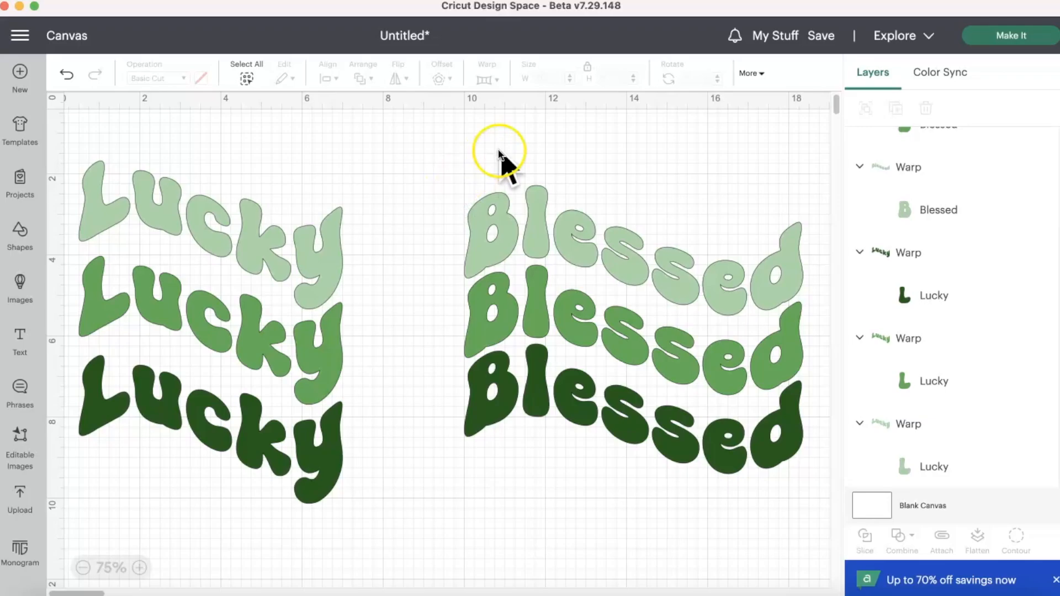
- Group the three stacked "Blessed" texts
{"action": "left_click_drag", "start_coordinate": [469, 146], "coordinate": [858, 546]}
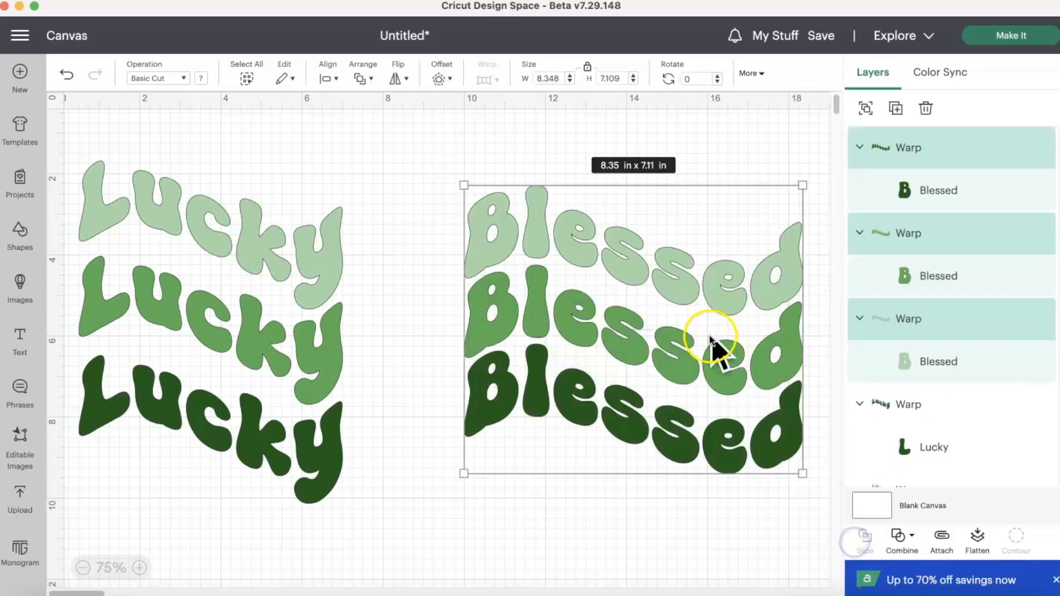
{"action": "right_click", "coordinate": [679, 258]}
{"action": "left_click", "coordinate": [718, 43]}
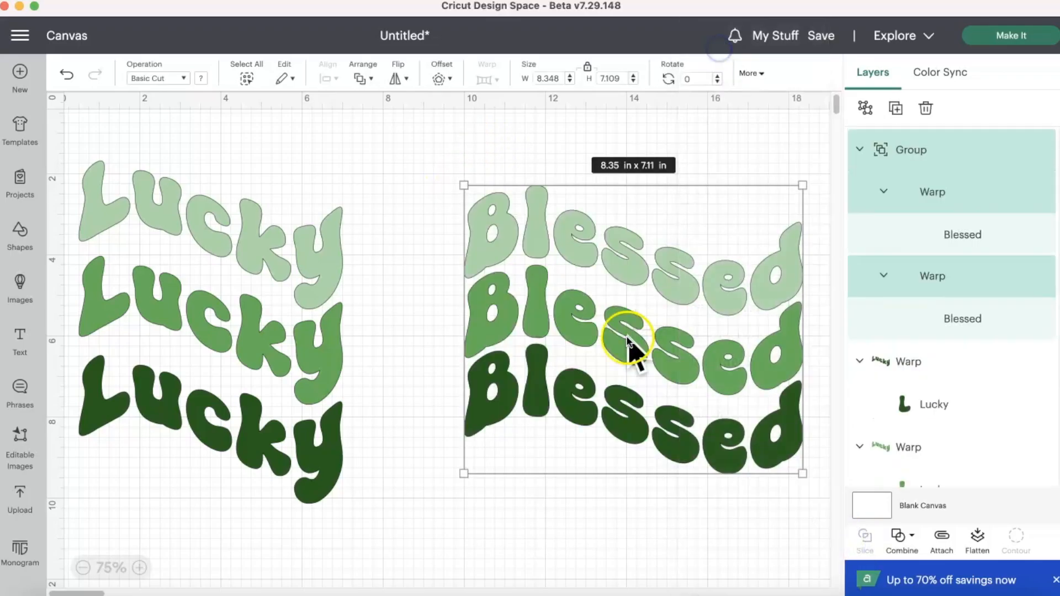
- Duplicate the "Blessed" group, keeping one beside the "Lucky" stack and placing the other below that stack
{"action": "left_click_drag", "start_coordinate": [632, 273], "coordinate": [618, 293]}
{"action": "right_click", "coordinate": [619, 280]}
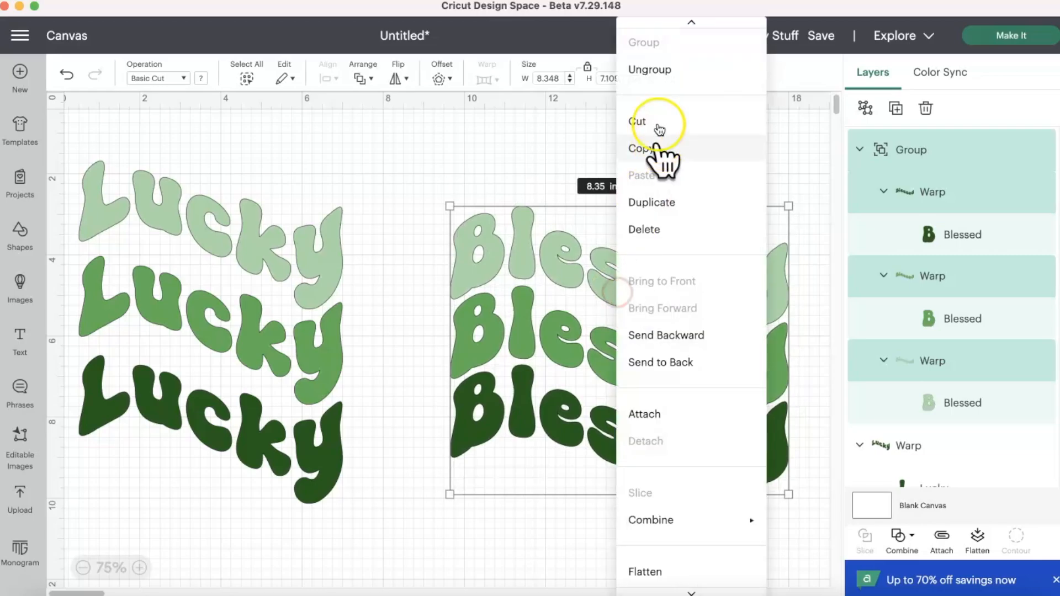
{"action": "left_click", "coordinate": [671, 201]}
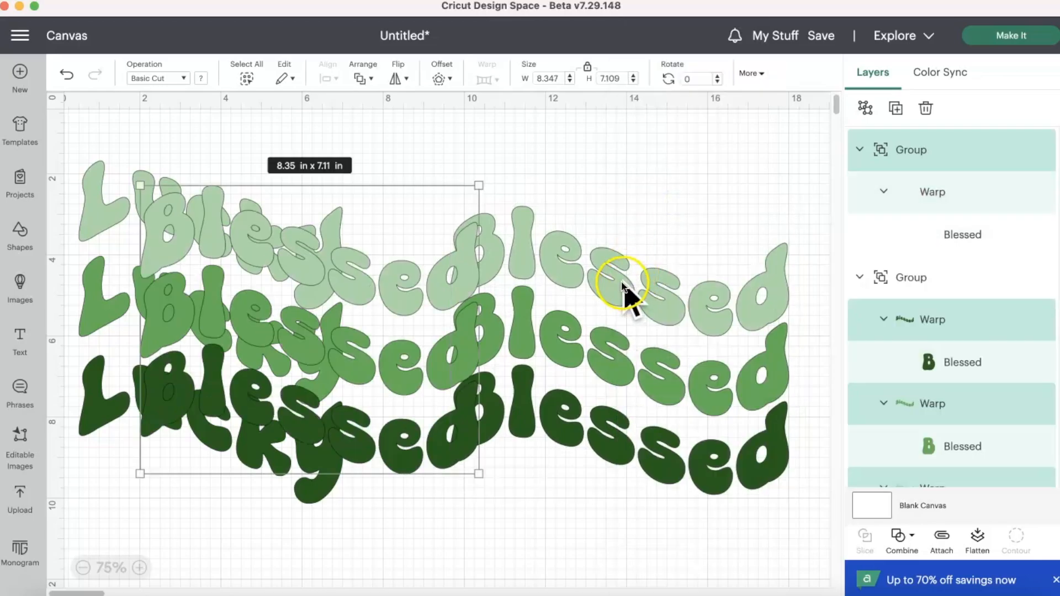
{"action": "left_click_drag", "start_coordinate": [410, 300], "coordinate": [706, 115]}
{"action": "left_click_drag", "start_coordinate": [671, 394], "coordinate": [331, 539]}
{"action": "left_click_drag", "start_coordinate": [611, 267], "coordinate": [606, 343]}
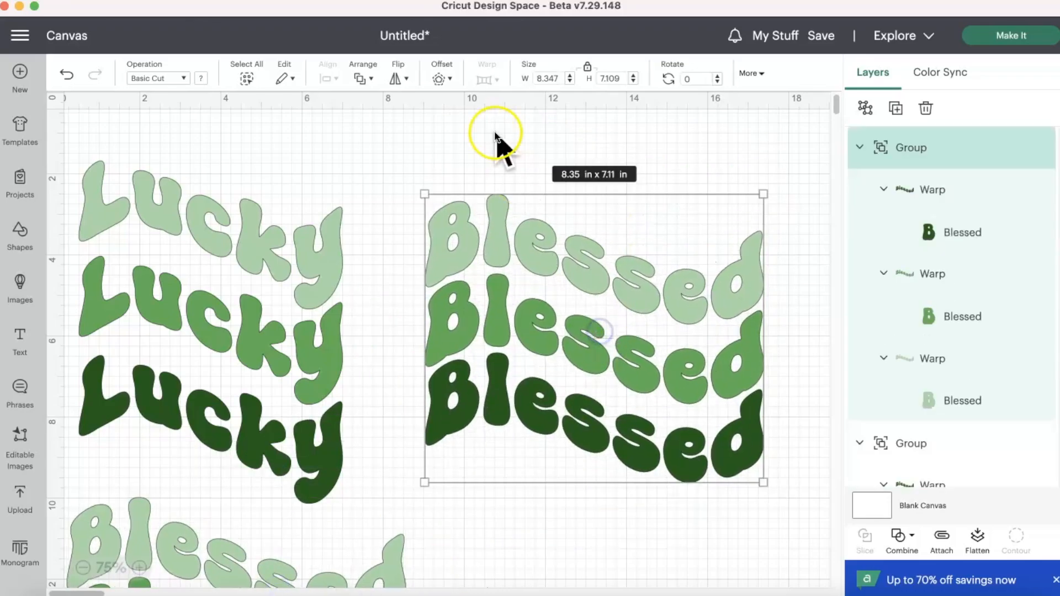
- Add a 0.25 in welded offset with rounded corners around the "Blessed" group beside the "Lucky" stack
{"action": "left_click", "coordinate": [441, 80]}
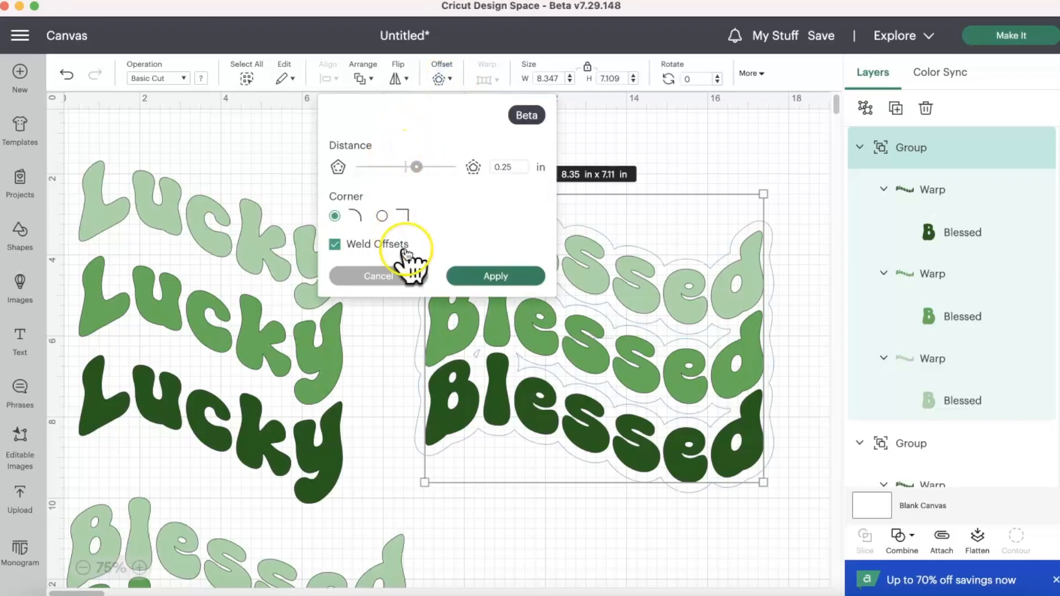
{"action": "left_click", "coordinate": [480, 276]}
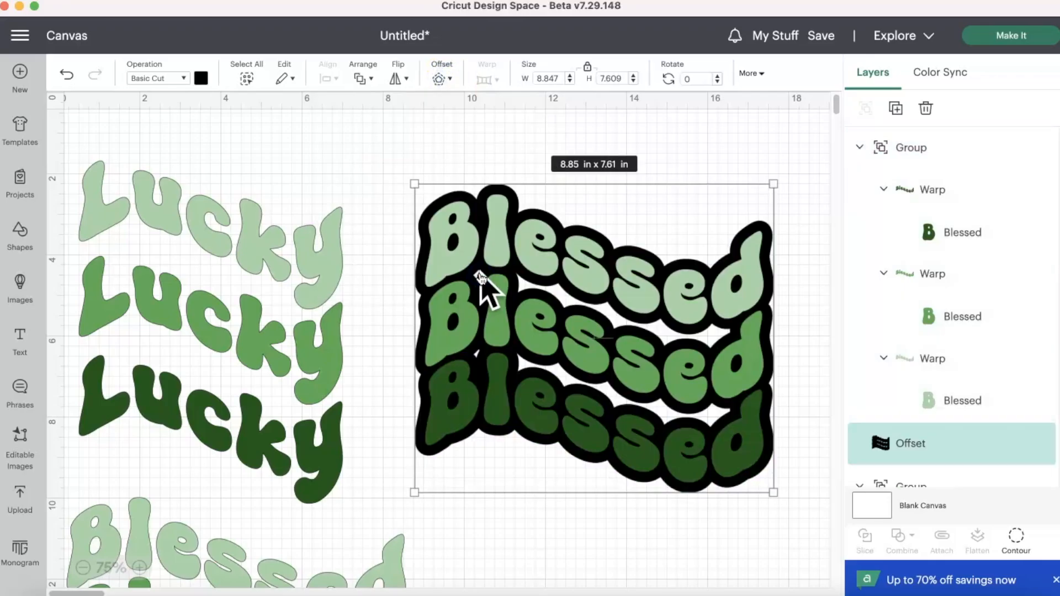
{"action": "right_click", "coordinate": [569, 232]}
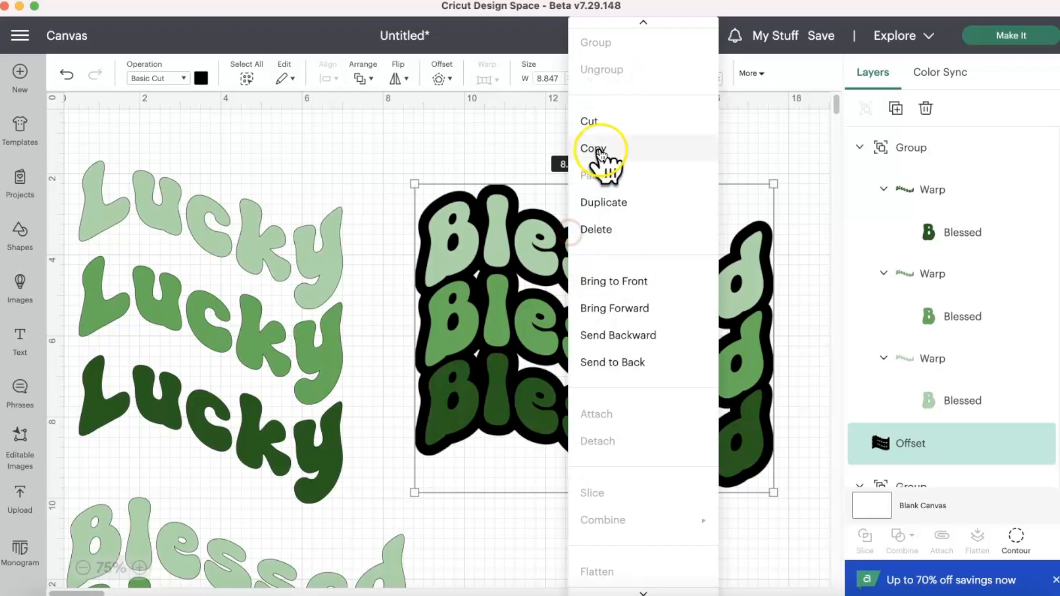
{"action": "left_click", "coordinate": [613, 202]}
- Duplicate the plain "Blessed" group and place the copy to its right, below the outlined design
{"action": "scroll", "coordinate": [300, 492], "scroll_direction": "down", "scroll_amount": 3}
{"action": "left_click", "coordinate": [300, 492]}
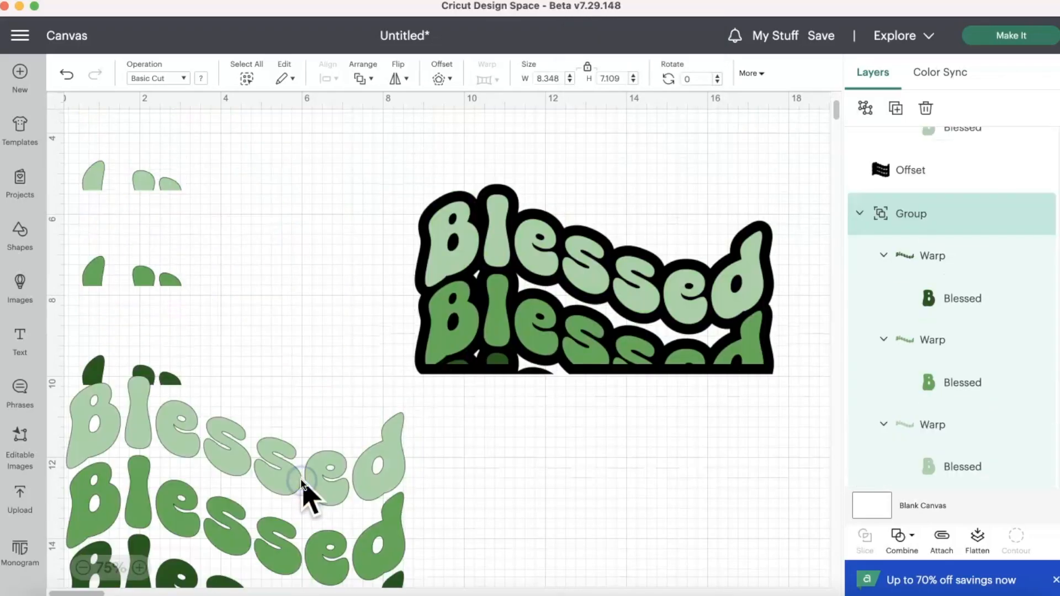
{"action": "right_click", "coordinate": [301, 492]}
{"action": "left_click", "coordinate": [354, 203]}
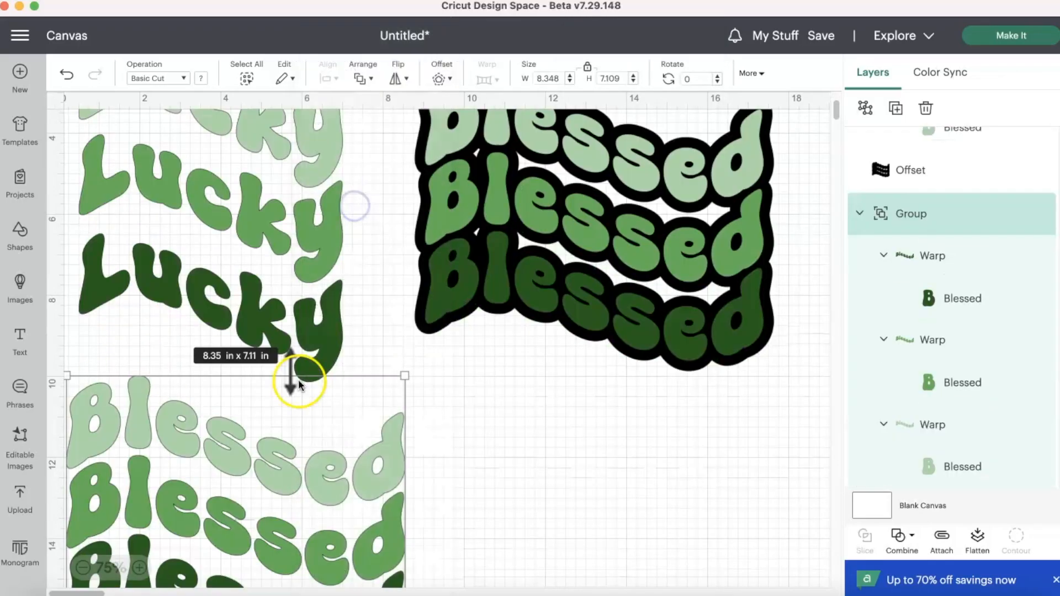
{"action": "left_click_drag", "start_coordinate": [307, 307], "coordinate": [688, 558]}
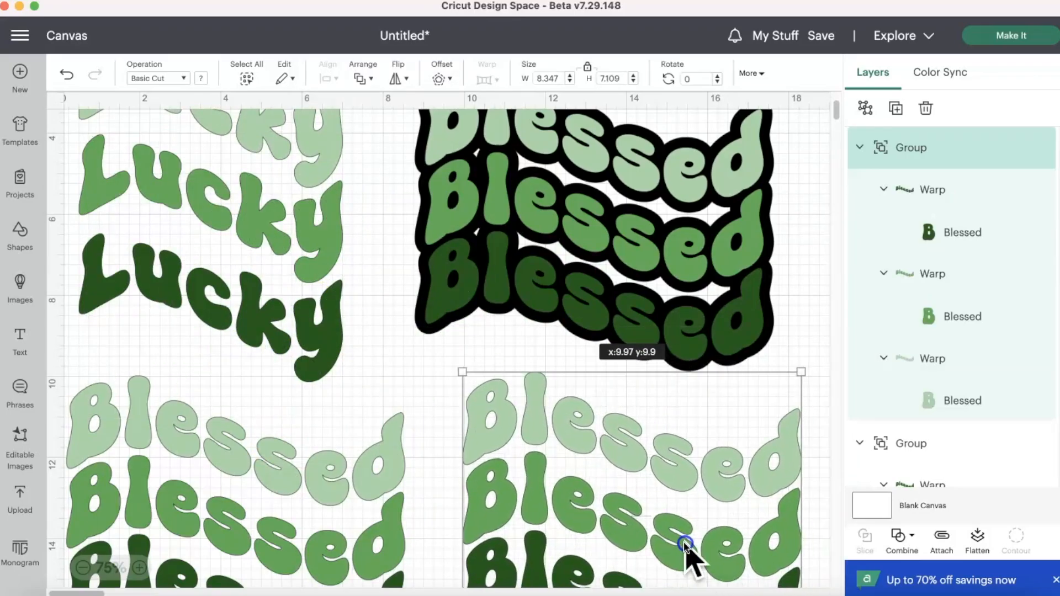
{"action": "scroll", "coordinate": [688, 555], "scroll_direction": "down", "scroll_amount": 5}
{"action": "scroll", "coordinate": [686, 355], "scroll_direction": "down", "scroll_amount": 1}
{"action": "left_click_drag", "start_coordinate": [686, 355], "coordinate": [679, 379]}
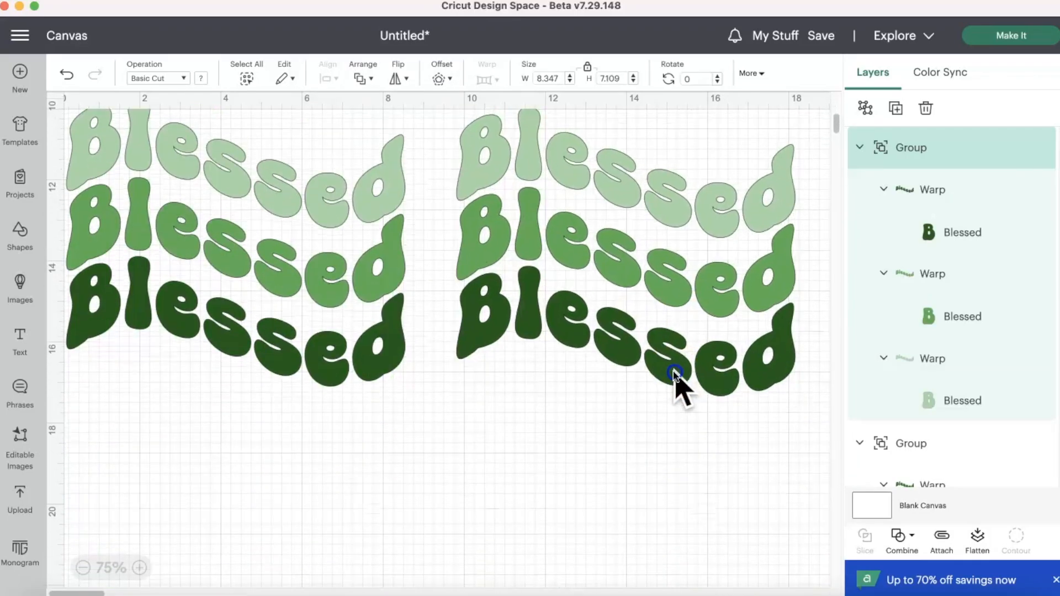
- Add a 0.25 in welded, rounded offset around the new "Blessed" copy and hide all the offset's contours
{"action": "left_click", "coordinate": [437, 79]}
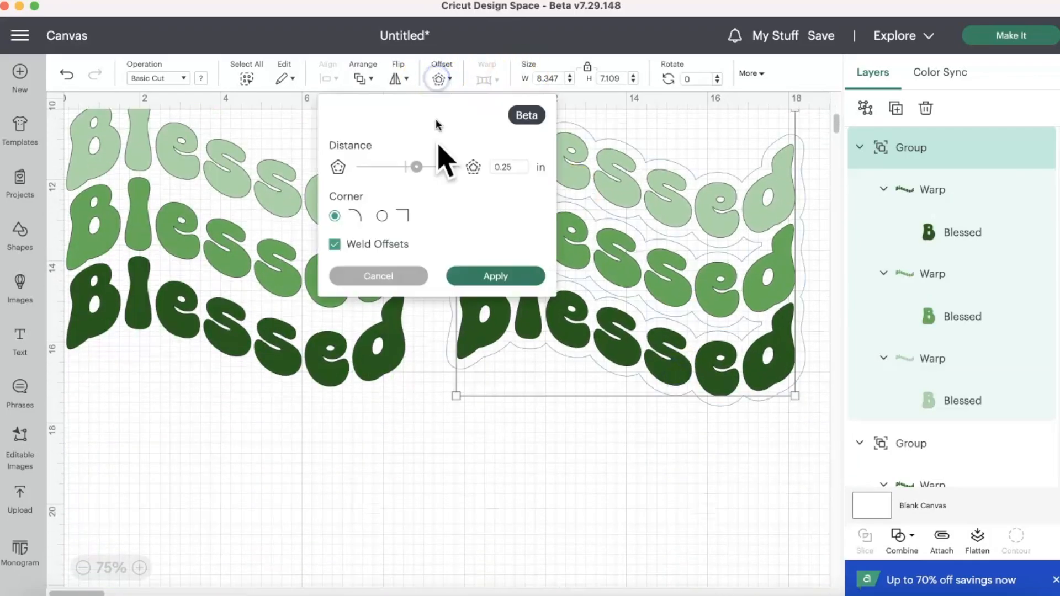
{"action": "left_click", "coordinate": [489, 276]}
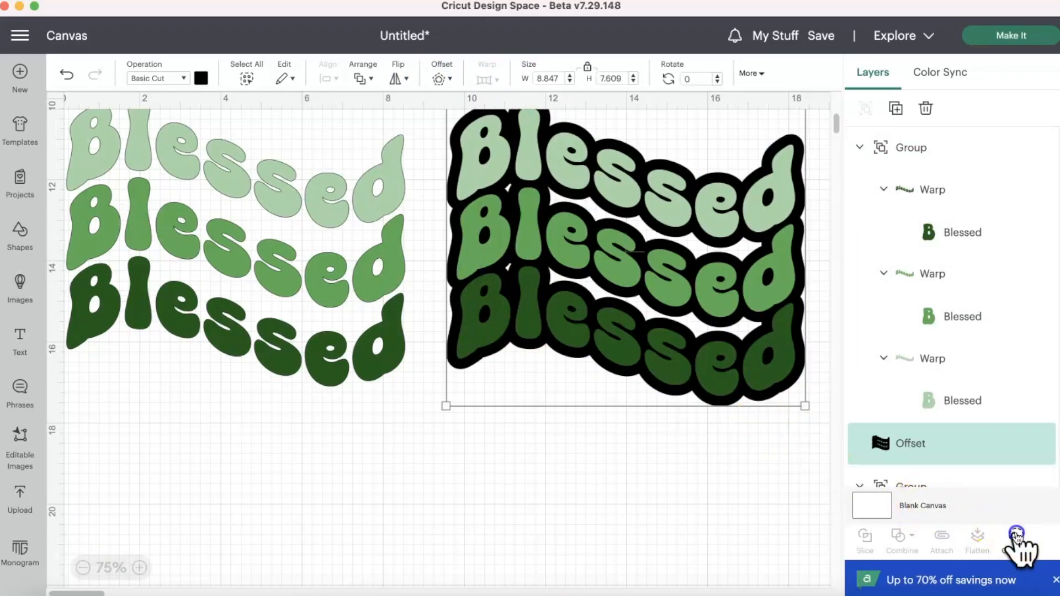
{"action": "left_click", "coordinate": [1015, 535]}
{"action": "left_click", "coordinate": [803, 486]}
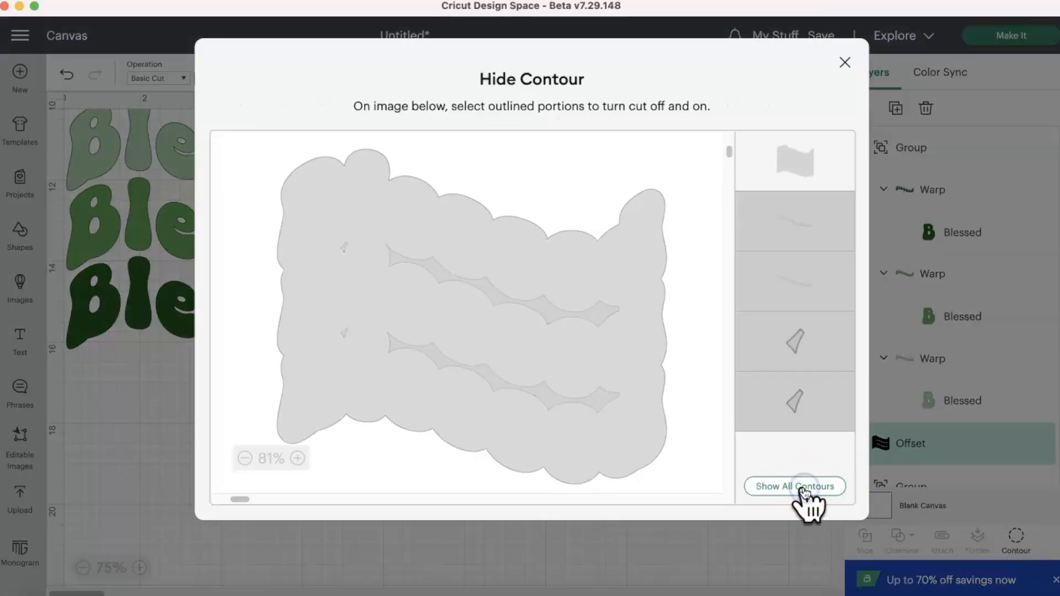
{"action": "left_click", "coordinate": [769, 538]}
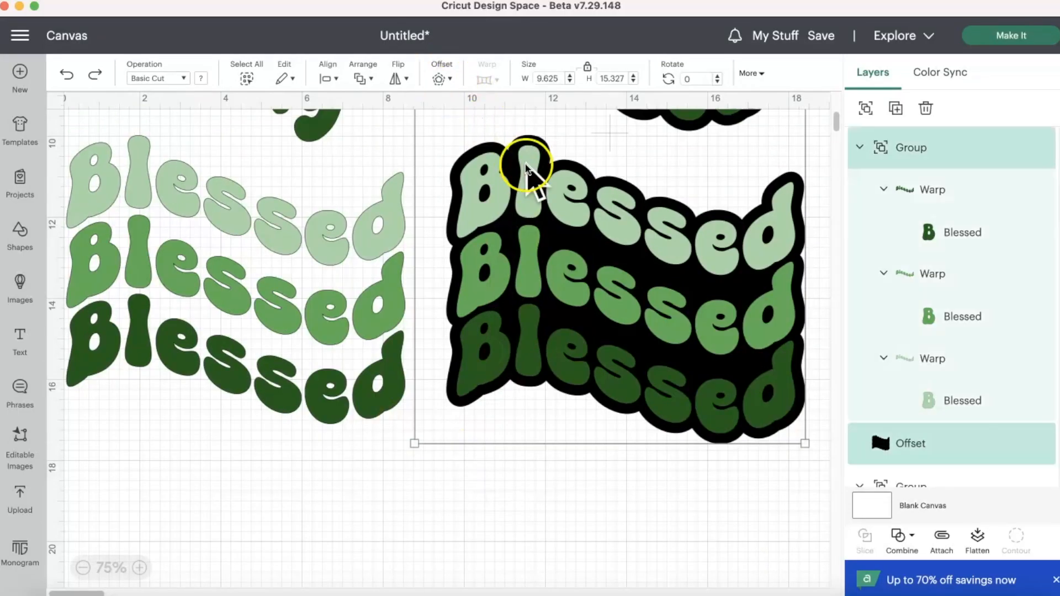
- Group the selected lower "Blessed" design with its offset and move the group further down the canvas
{"action": "right_click", "coordinate": [525, 166]}
{"action": "key", "text": "super+g"}
{"action": "left_click_drag", "start_coordinate": [611, 225], "coordinate": [625, 364]}
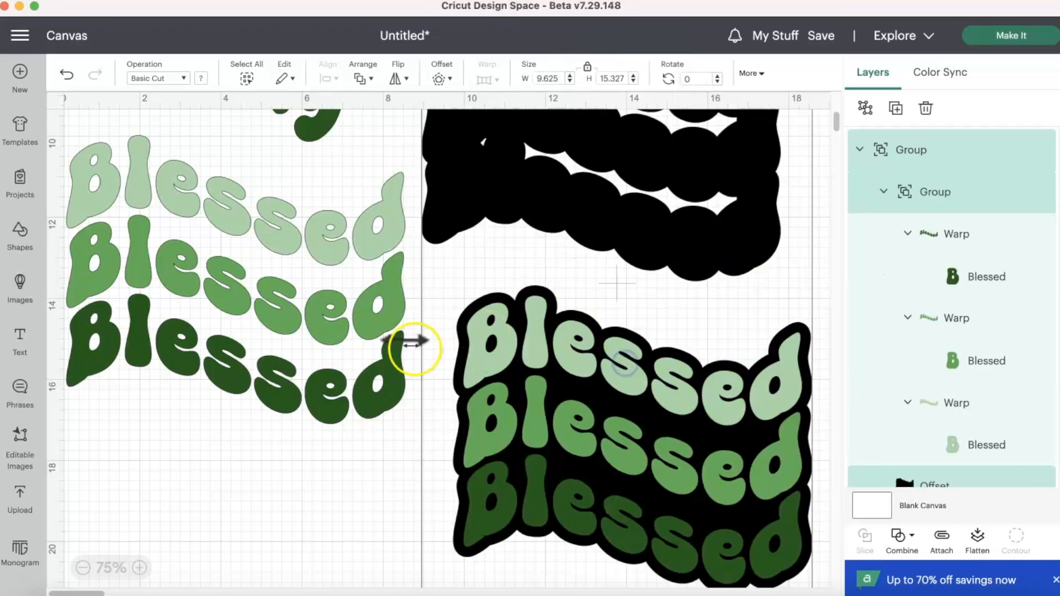
- Ungroup the combined selection to separate the "Blessed" text group from the two black offsets
{"action": "left_click", "coordinate": [84, 568]}
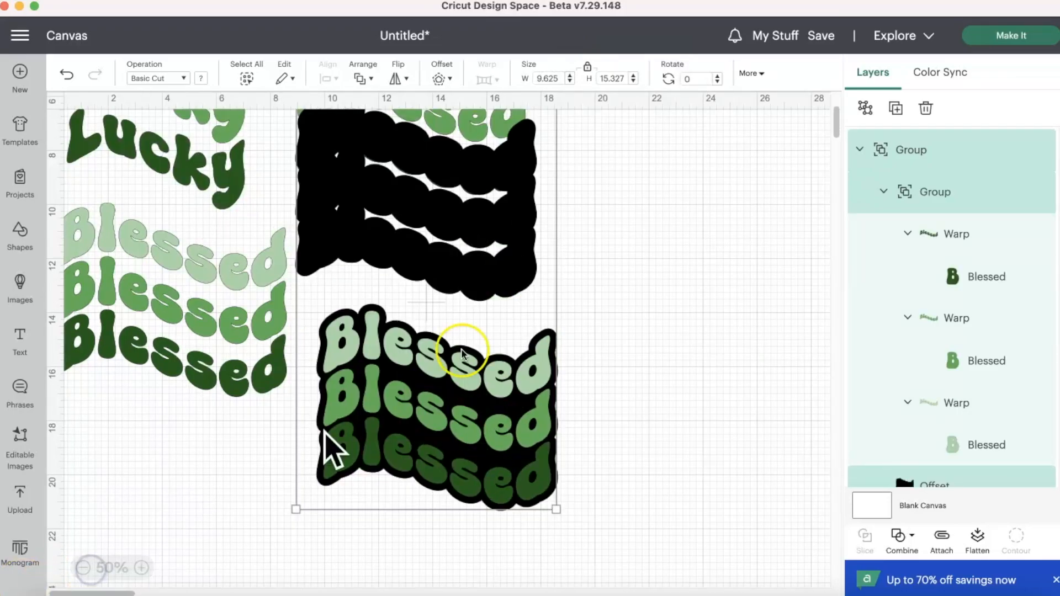
{"action": "left_click", "coordinate": [638, 276]}
{"action": "left_click", "coordinate": [522, 318]}
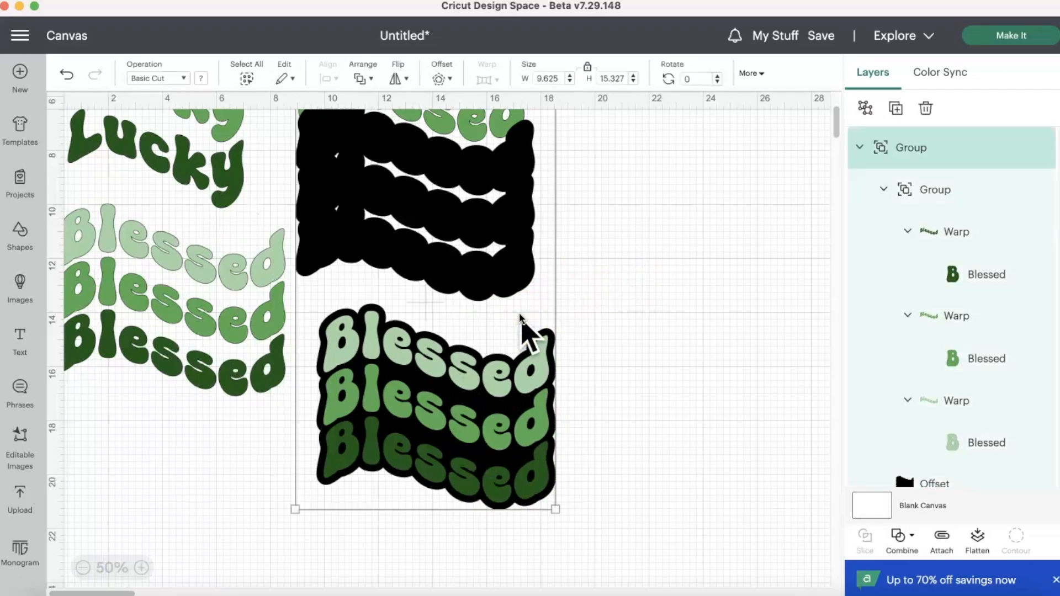
{"action": "right_click", "coordinate": [519, 316]}
{"action": "left_click", "coordinate": [559, 71]}
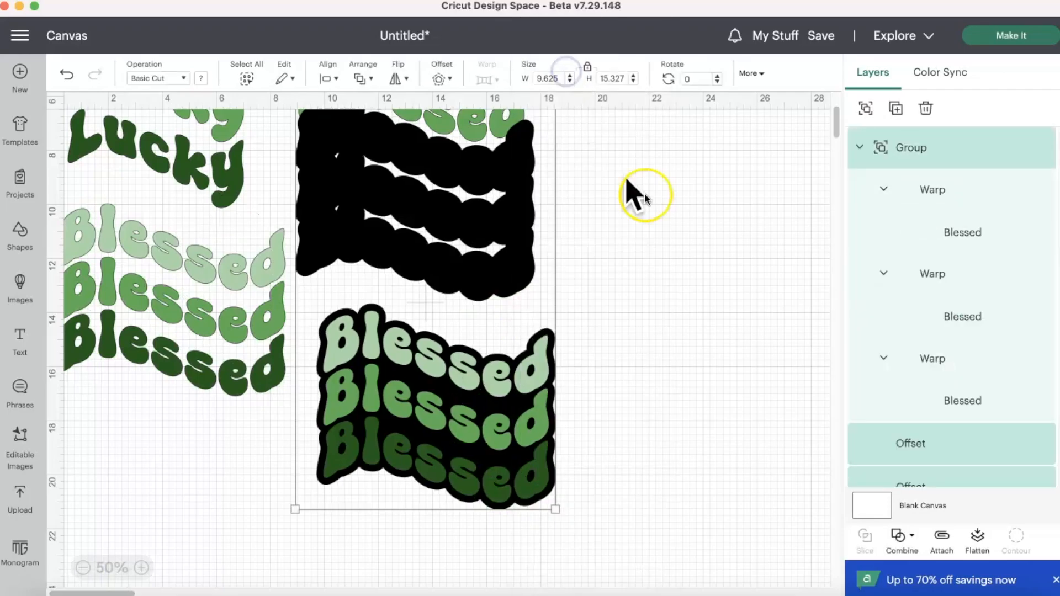
- Delete the spare black offset above the lower outlined "Blessed" design and move the "Blessed" designs up to clear working space
{"action": "left_click", "coordinate": [516, 183]}
{"action": "key", "text": "Delete"}
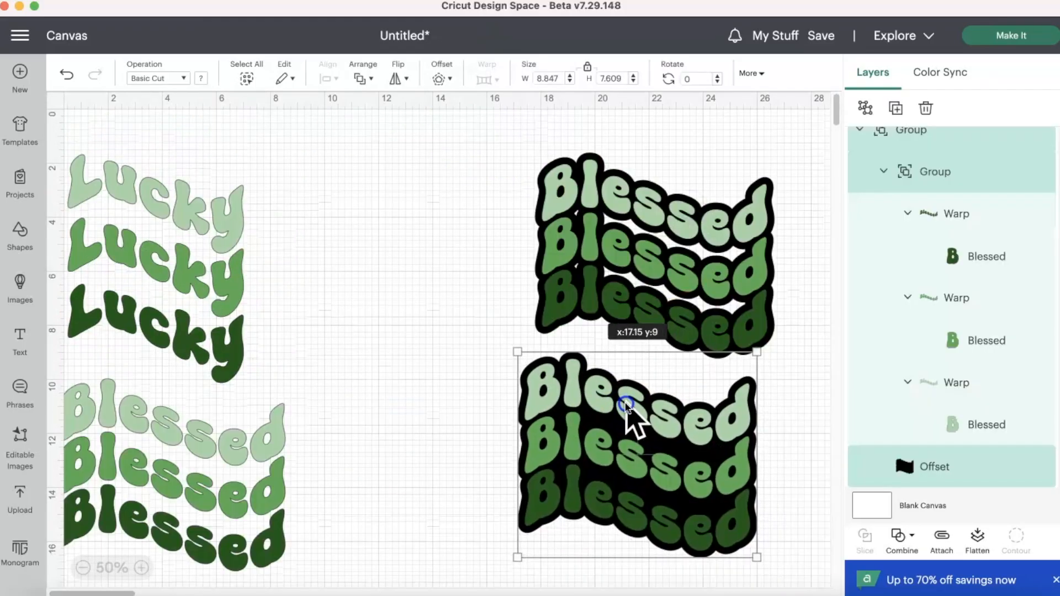
{"action": "left_click_drag", "start_coordinate": [633, 419], "coordinate": [643, 403]}
{"action": "left_click_drag", "start_coordinate": [256, 448], "coordinate": [492, 208]}
{"action": "left_click_drag", "start_coordinate": [189, 260], "coordinate": [212, 225]}
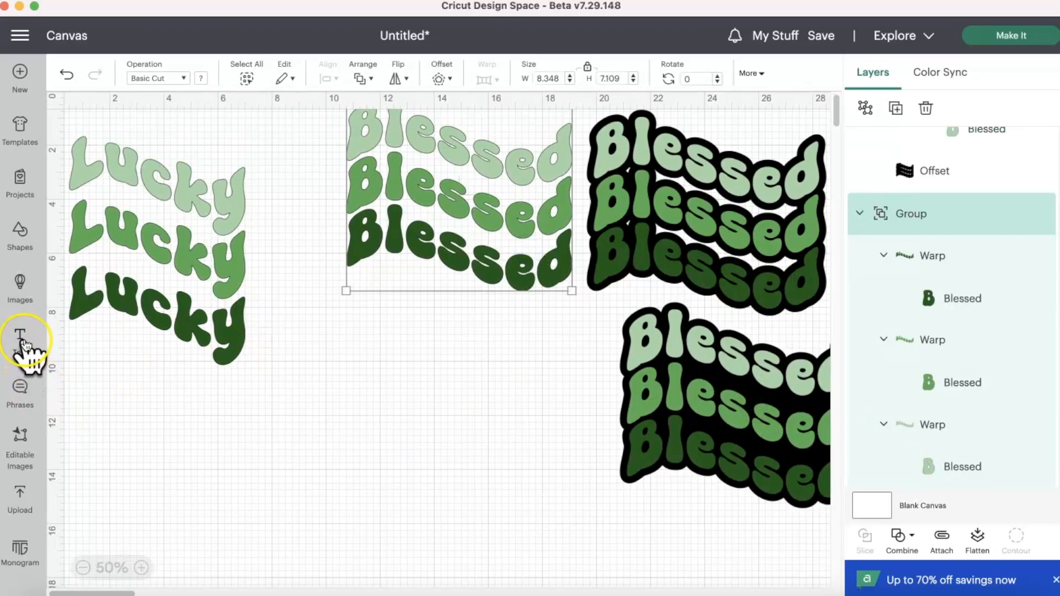
- Add a text reading "Not Lucky" and place it in the empty space below the stacked designs
{"action": "left_click", "coordinate": [22, 339]}
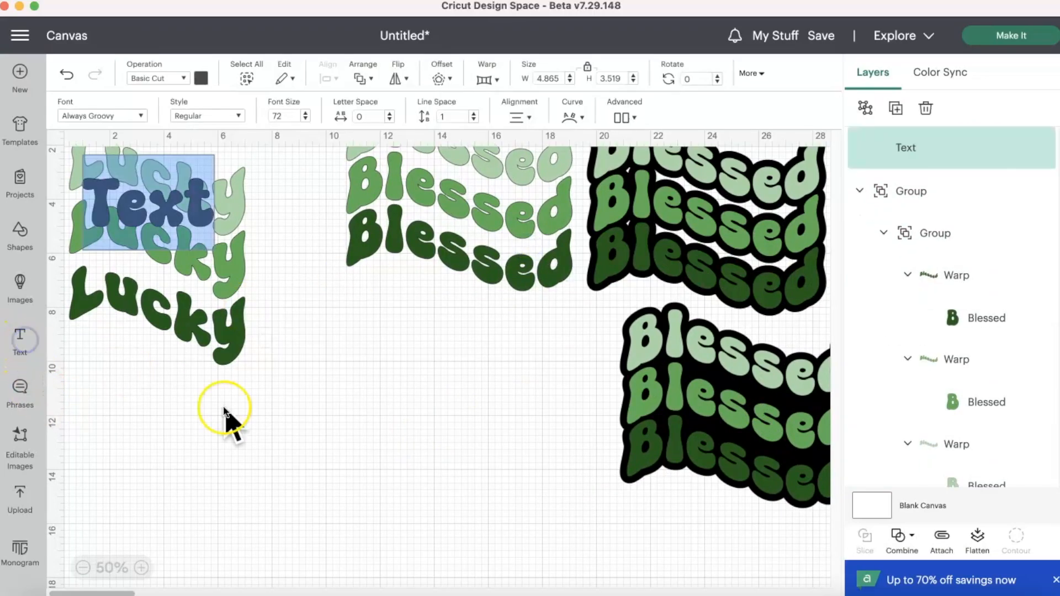
{"action": "left_click", "coordinate": [287, 229]}
{"action": "left_click_drag", "start_coordinate": [175, 219], "coordinate": [372, 461]}
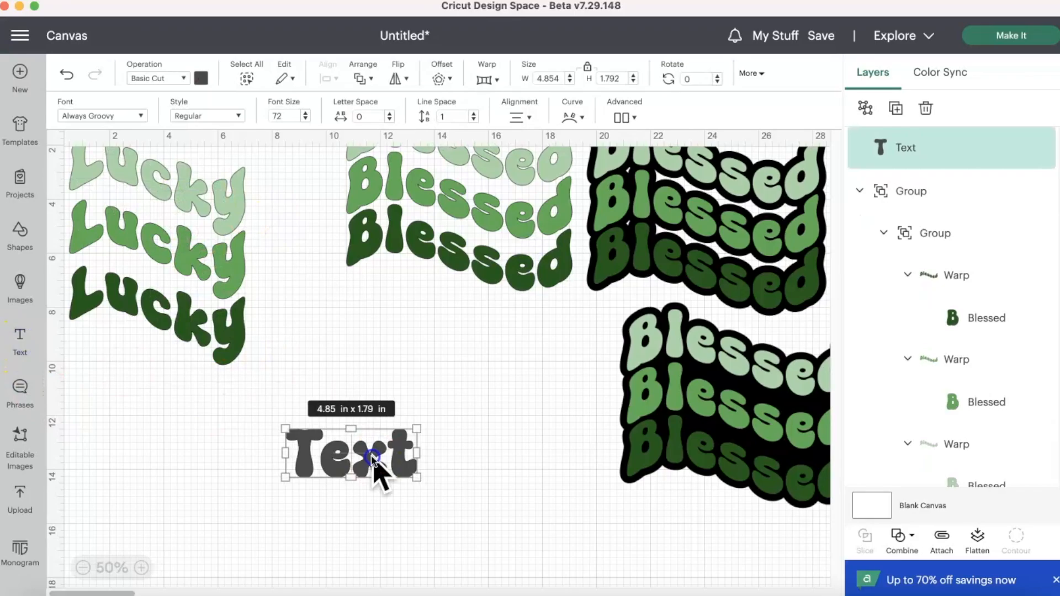
{"action": "double_click", "coordinate": [372, 458]}
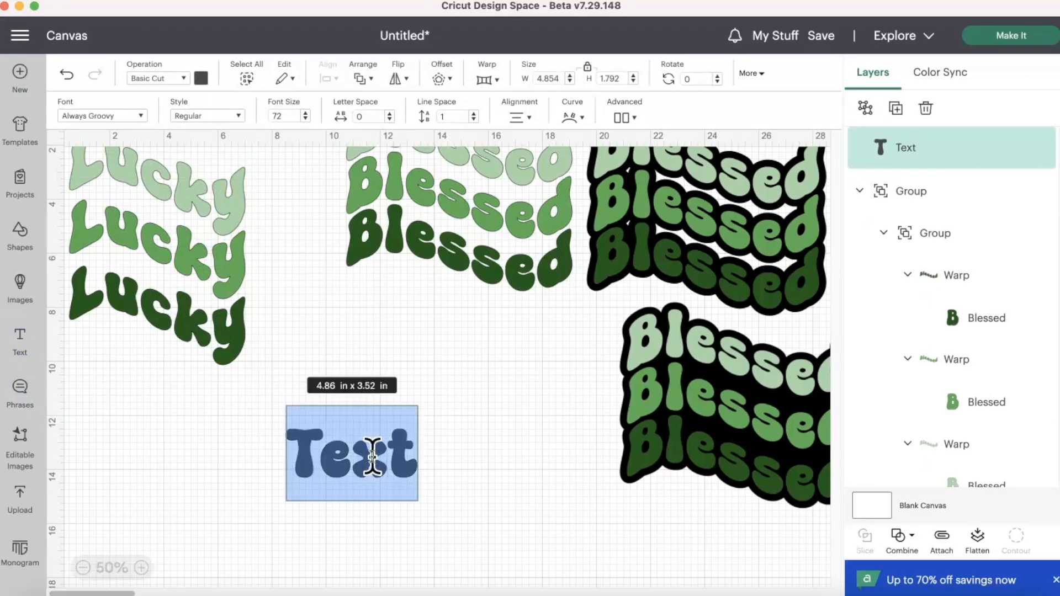
{"action": "type", "text": "n"}
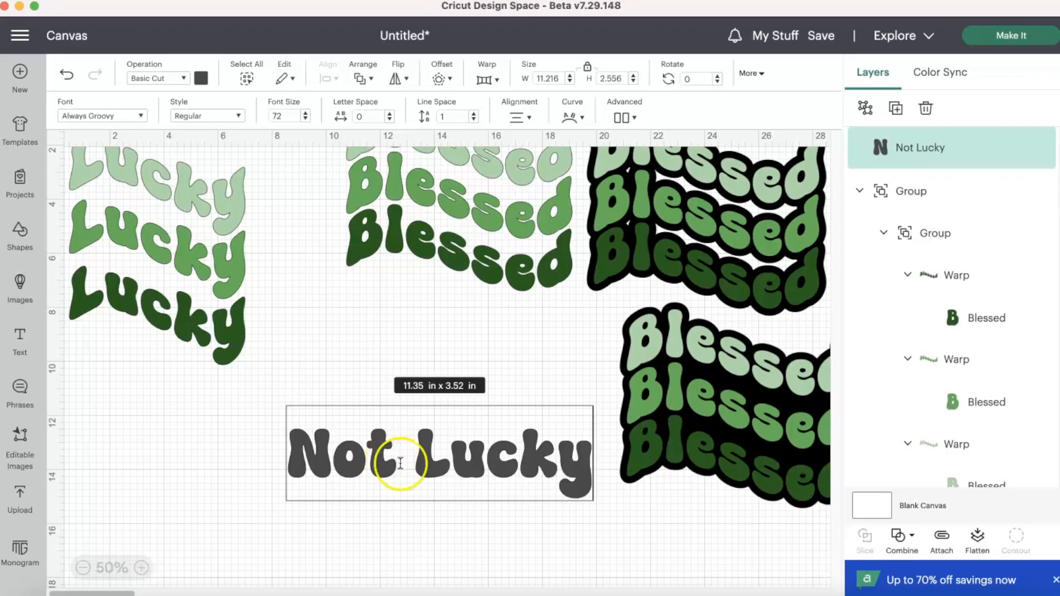
{"action": "left_click", "coordinate": [507, 364]}
{"action": "left_click", "coordinate": [495, 477]}
{"action": "left_click_drag", "start_coordinate": [483, 468], "coordinate": [421, 474]}
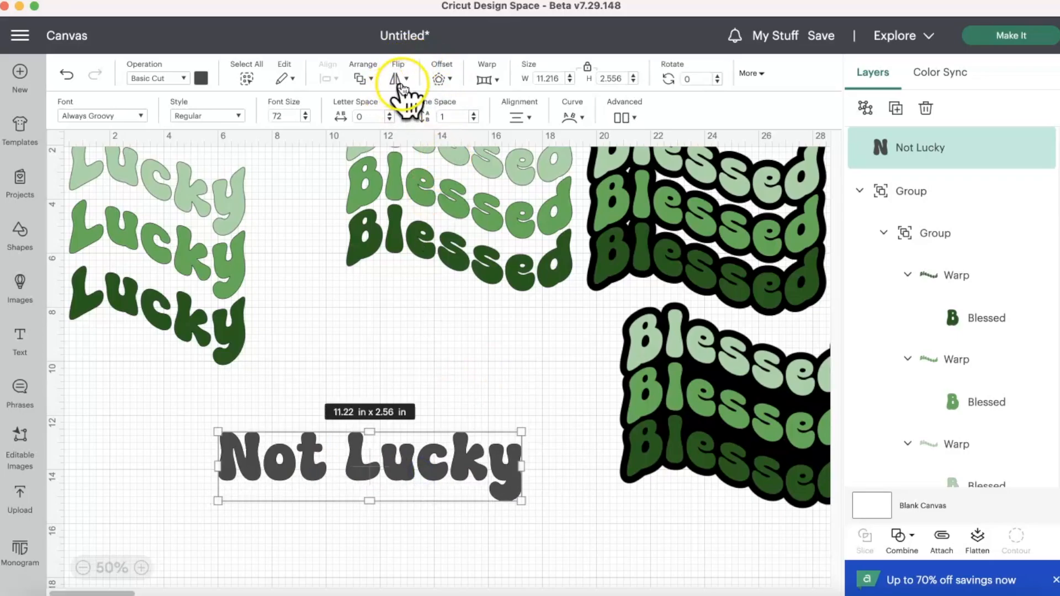
- Color the "Not Lucky" text medium green (#4daf50) and apply Warp style 5
{"action": "left_click", "coordinate": [200, 79]}
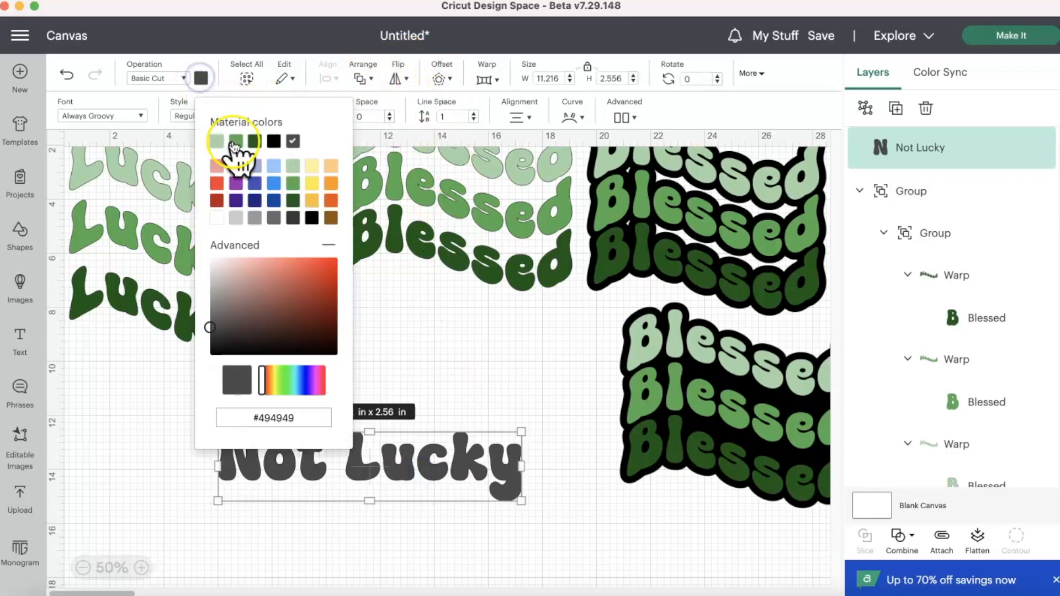
{"action": "left_click", "coordinate": [235, 142]}
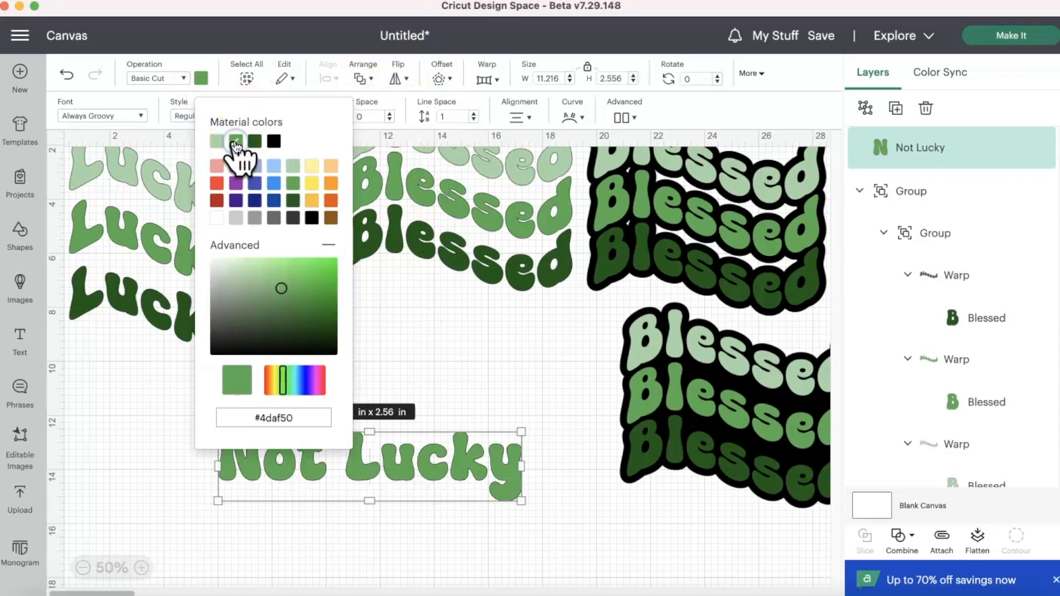
{"action": "left_click", "coordinate": [484, 80]}
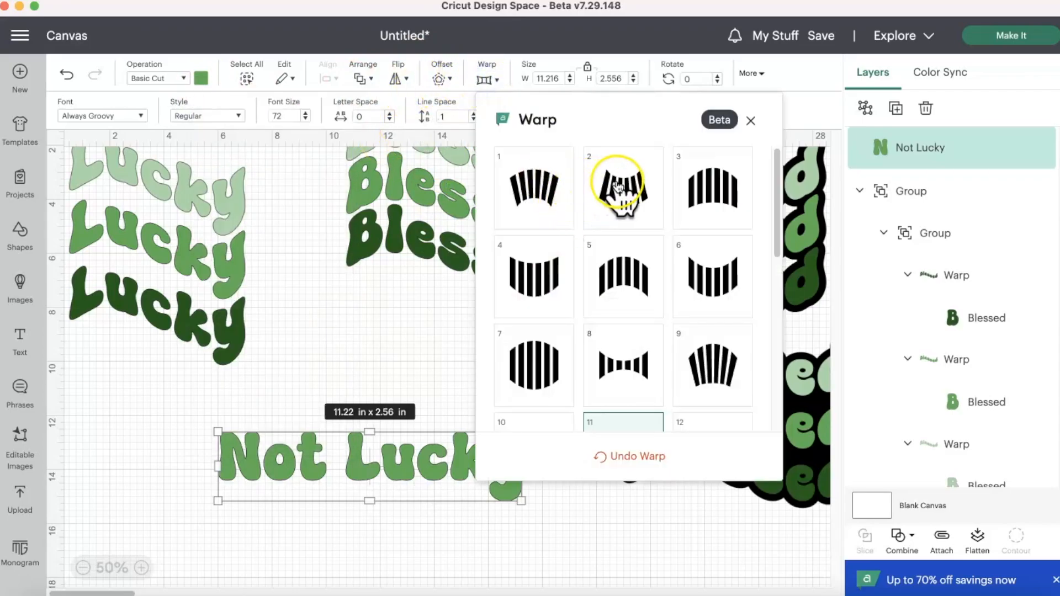
{"action": "left_click", "coordinate": [623, 263]}
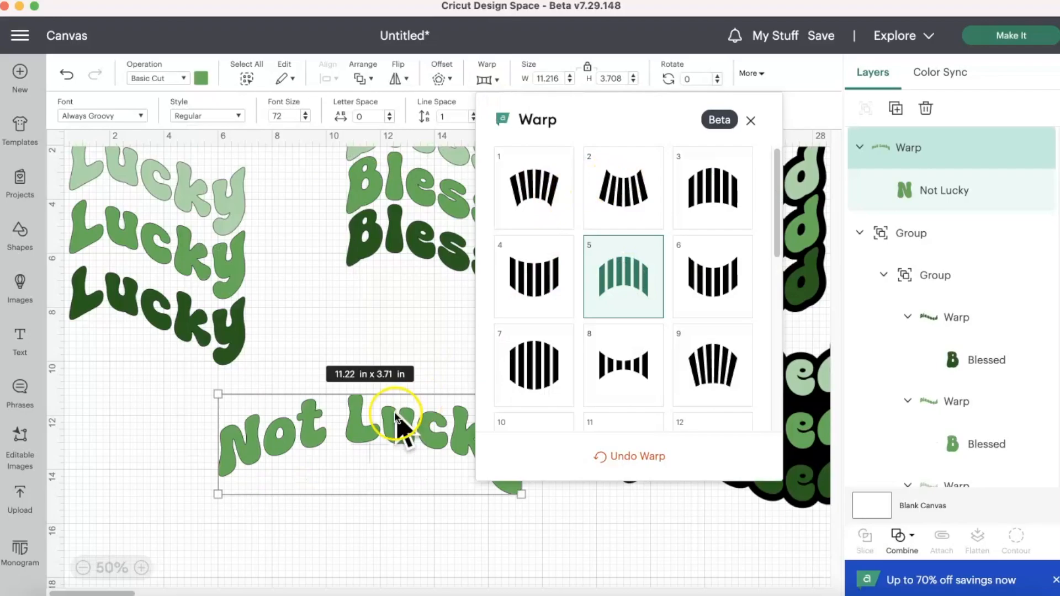
{"action": "left_click", "coordinate": [394, 411]}
- Duplicate the warped "Not Lucky" text, change the copy's wording to "Blessed" and place it centered underneath the original
{"action": "right_click", "coordinate": [365, 420]}
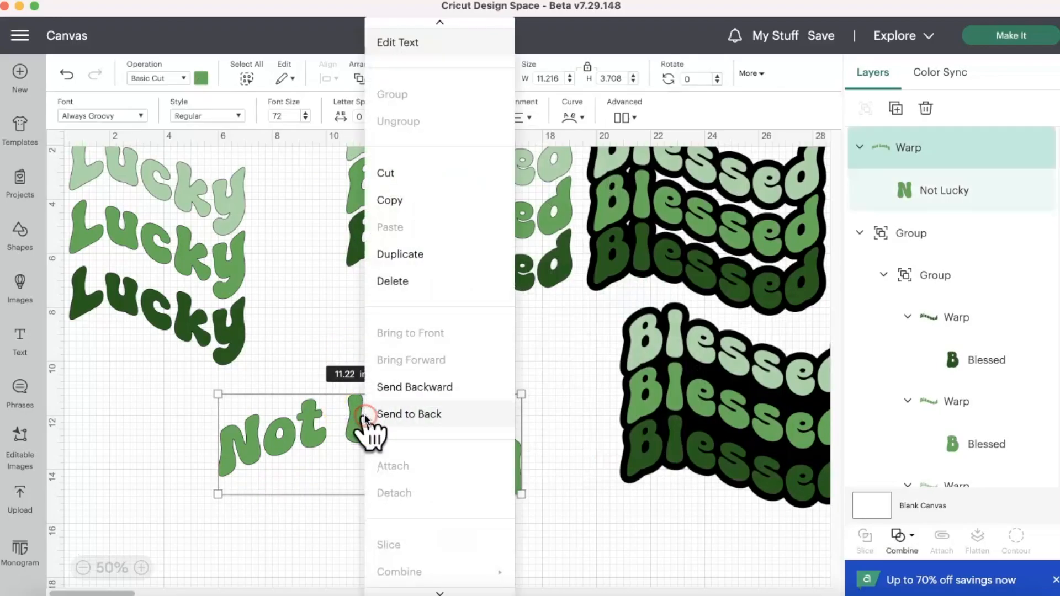
{"action": "left_click", "coordinate": [420, 248]}
{"action": "left_click_drag", "start_coordinate": [442, 372], "coordinate": [432, 544]}
{"action": "double_click", "coordinate": [432, 544]}
{"action": "type", "text": "Bles"}
{"action": "left_click", "coordinate": [562, 430]}
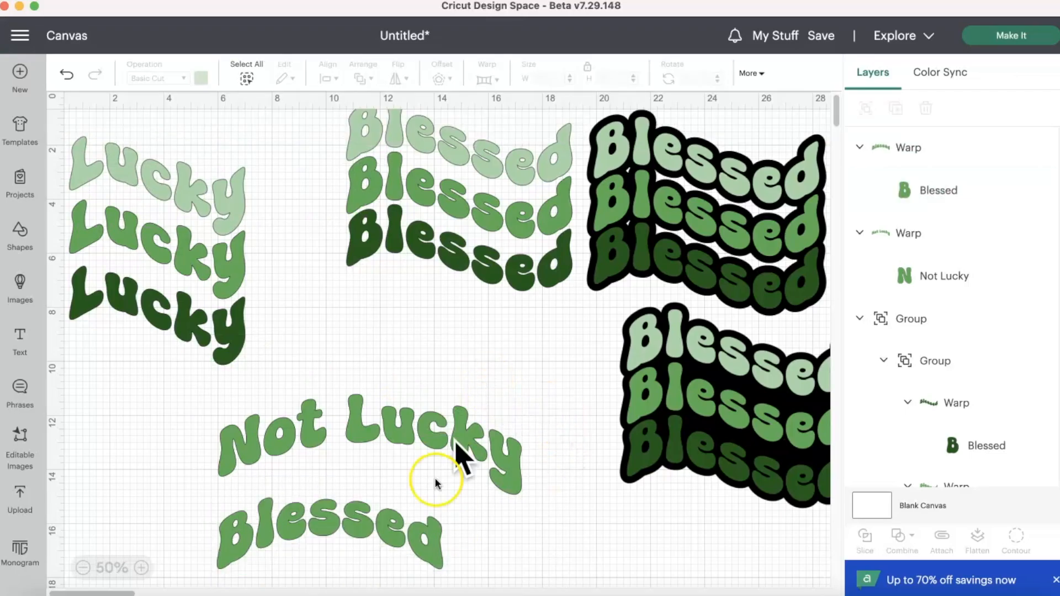
{"action": "left_click", "coordinate": [457, 533]}
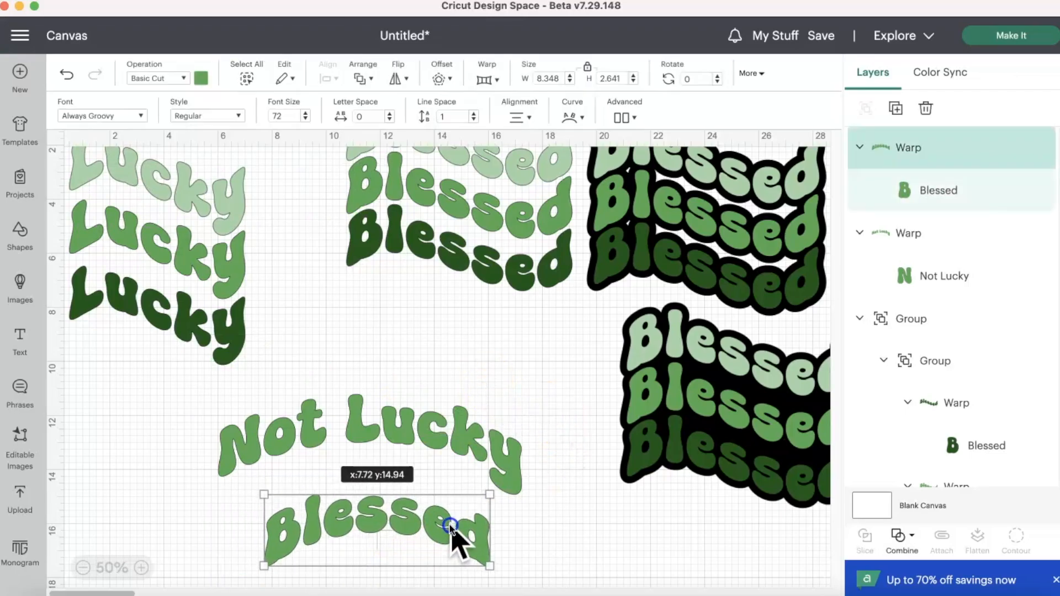
- Try Warp style 8 on the new "Blessed" text, settling on wavy style 11
{"action": "left_click", "coordinate": [494, 81]}
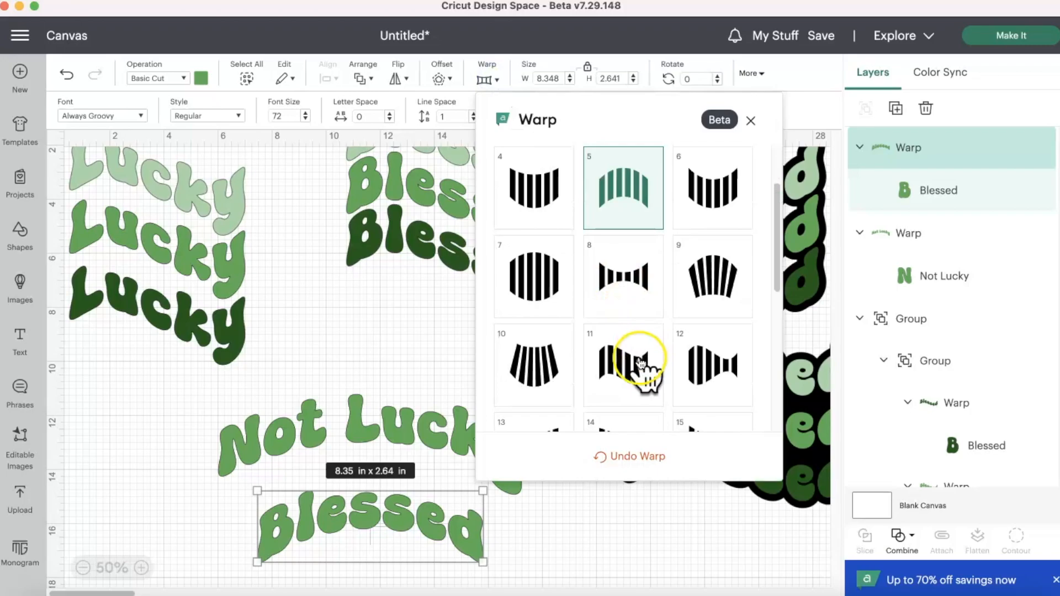
{"action": "left_click", "coordinate": [623, 282]}
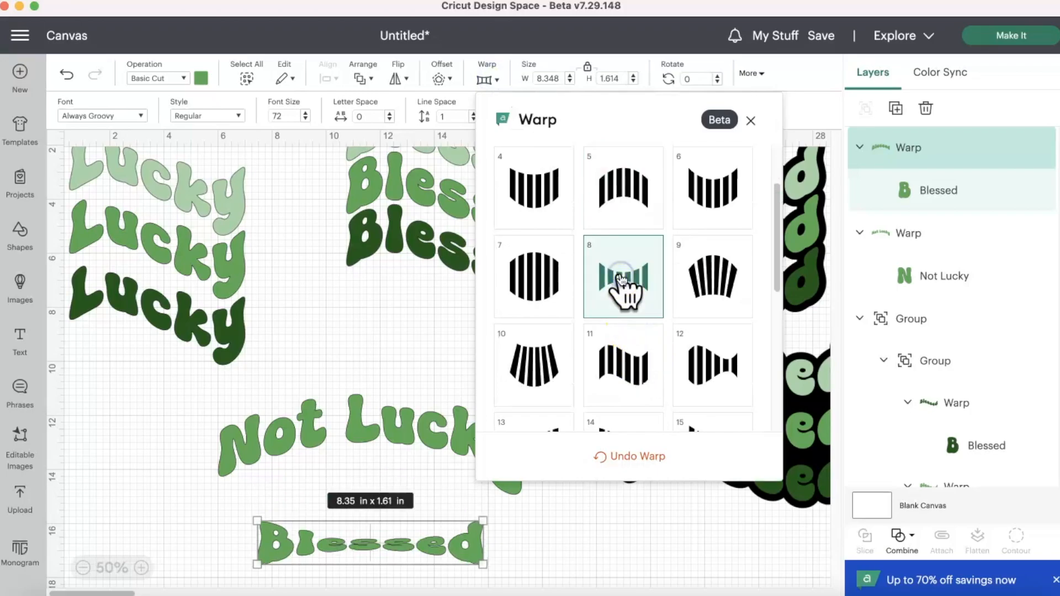
{"action": "left_click", "coordinate": [622, 371]}
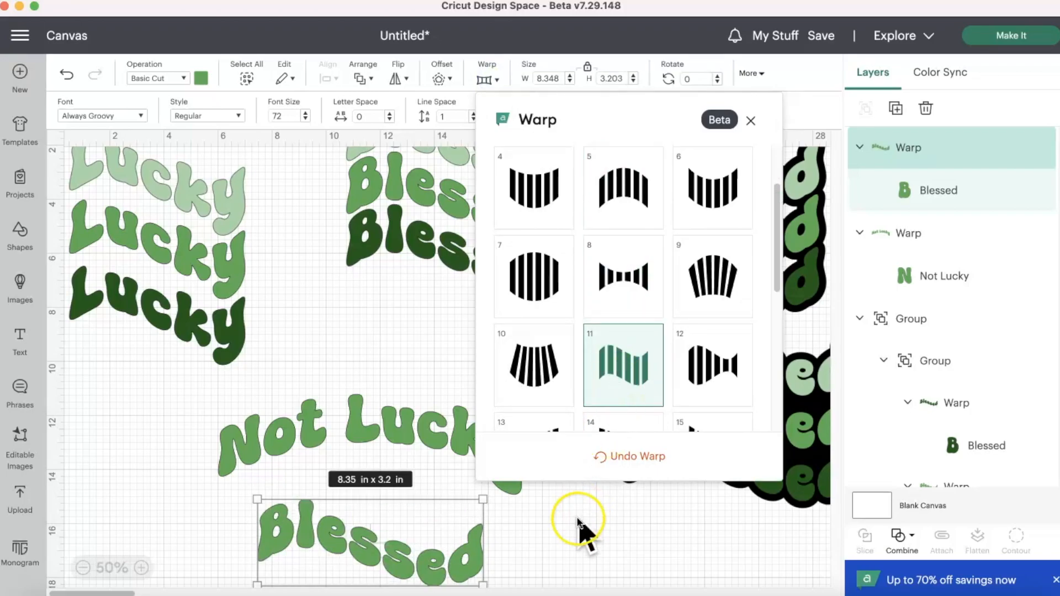
{"action": "left_click", "coordinate": [577, 523]}
- Try nudging "Not Lucky" and "Blessed" to the right and tilting "Blessed" to 356°
{"action": "left_click", "coordinate": [461, 437]}
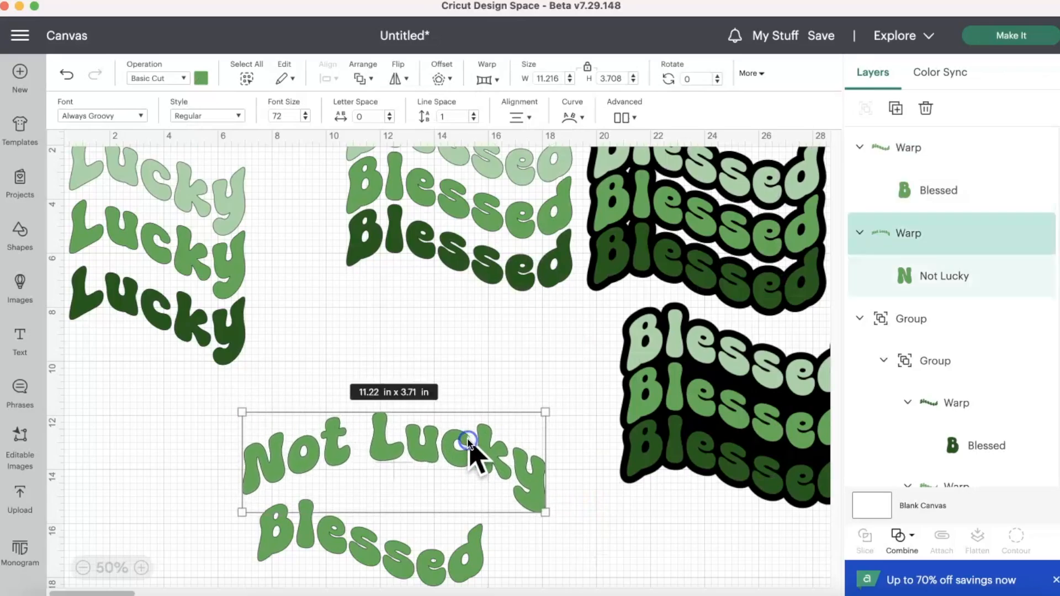
{"action": "left_click_drag", "start_coordinate": [429, 564], "coordinate": [440, 569]}
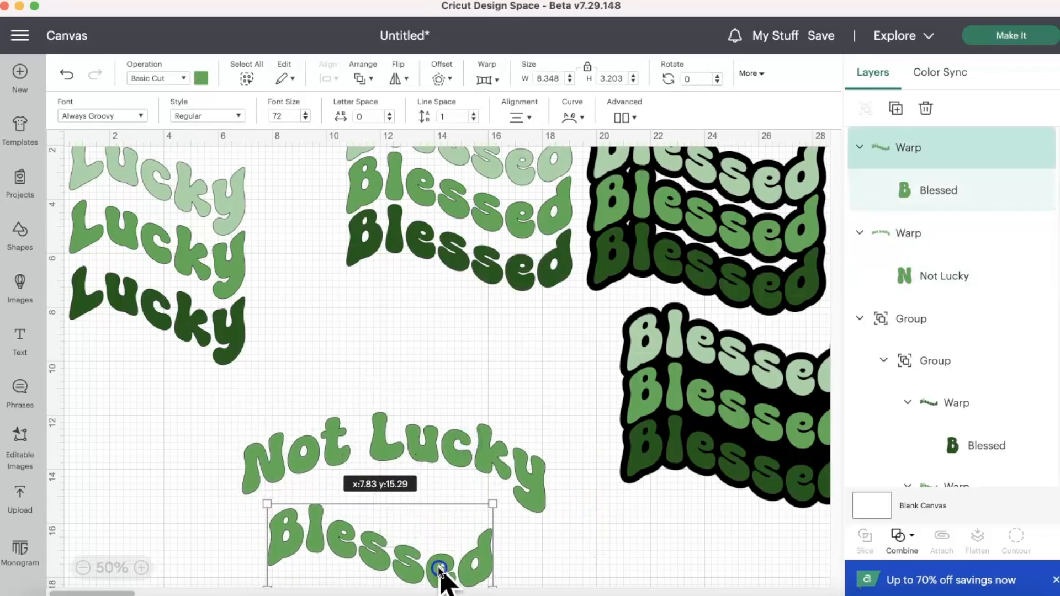
{"action": "left_click_drag", "start_coordinate": [519, 503], "coordinate": [536, 488]}
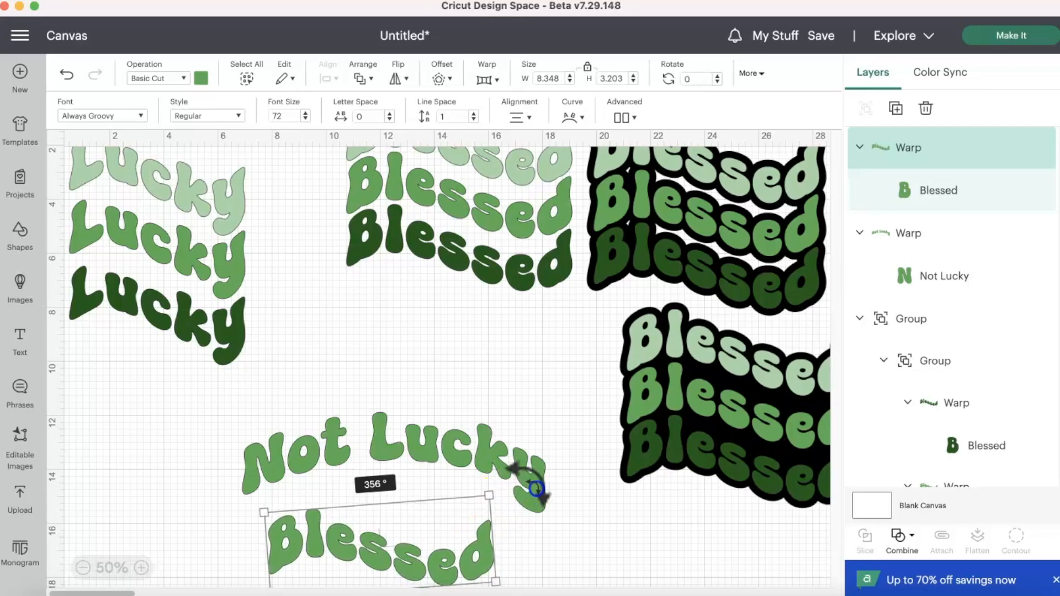
- Search the image library for "clover" and add the medium-green tilted three-leaf clover by GlamSVG to the canvas
{"action": "left_click", "coordinate": [21, 285]}
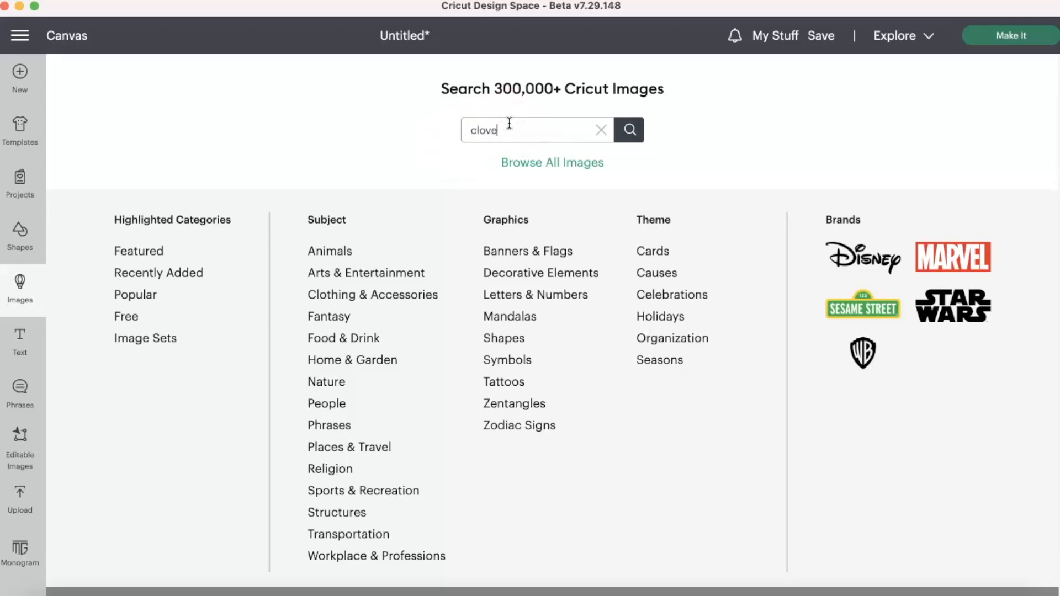
{"action": "key", "text": "Return"}
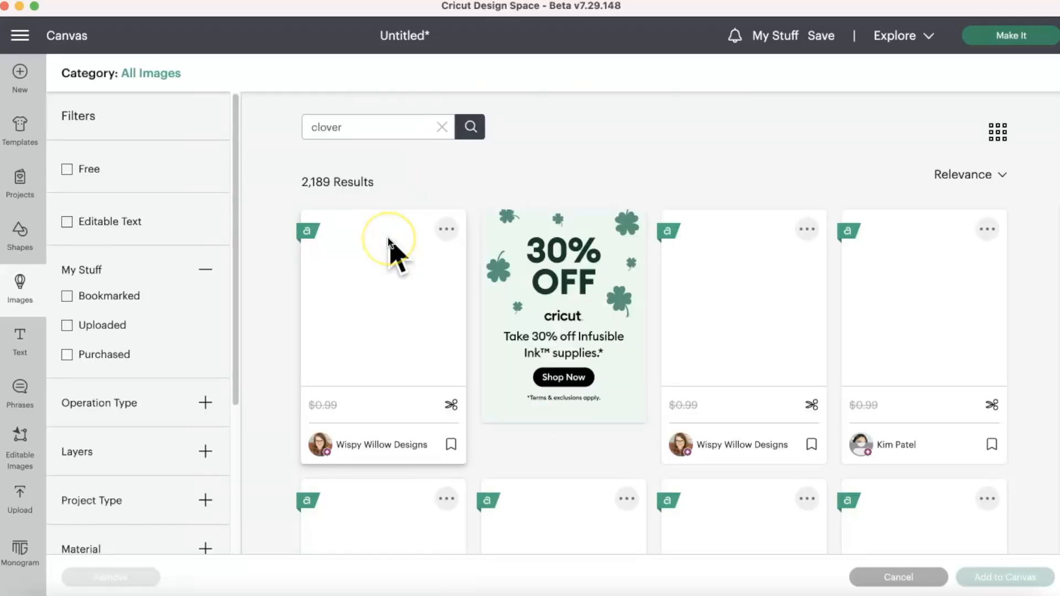
{"action": "scroll", "coordinate": [402, 222], "scroll_direction": "down", "scroll_amount": 3}
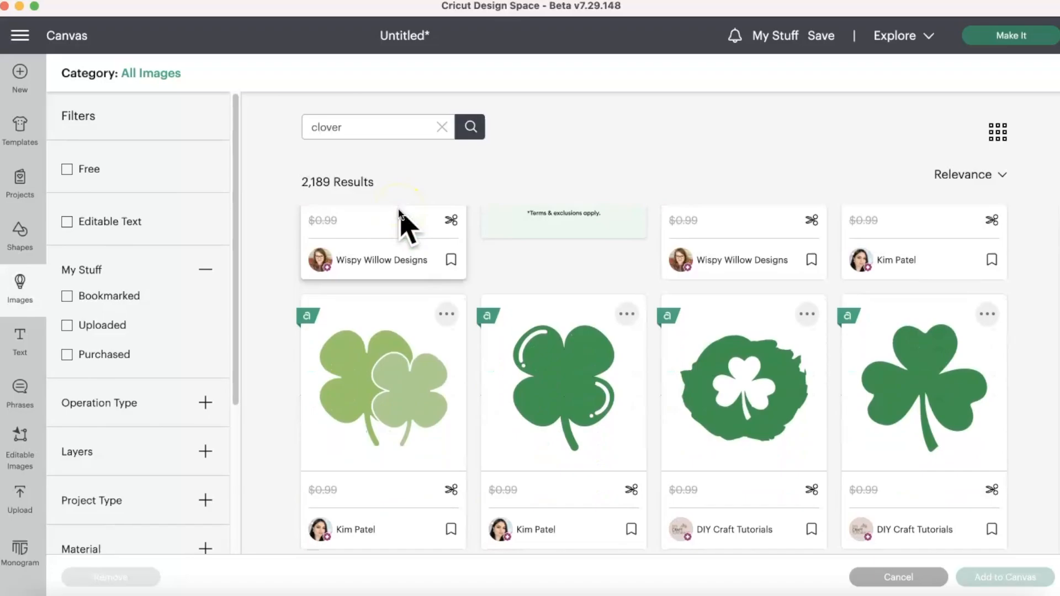
{"action": "scroll", "coordinate": [398, 212], "scroll_direction": "down", "scroll_amount": 3}
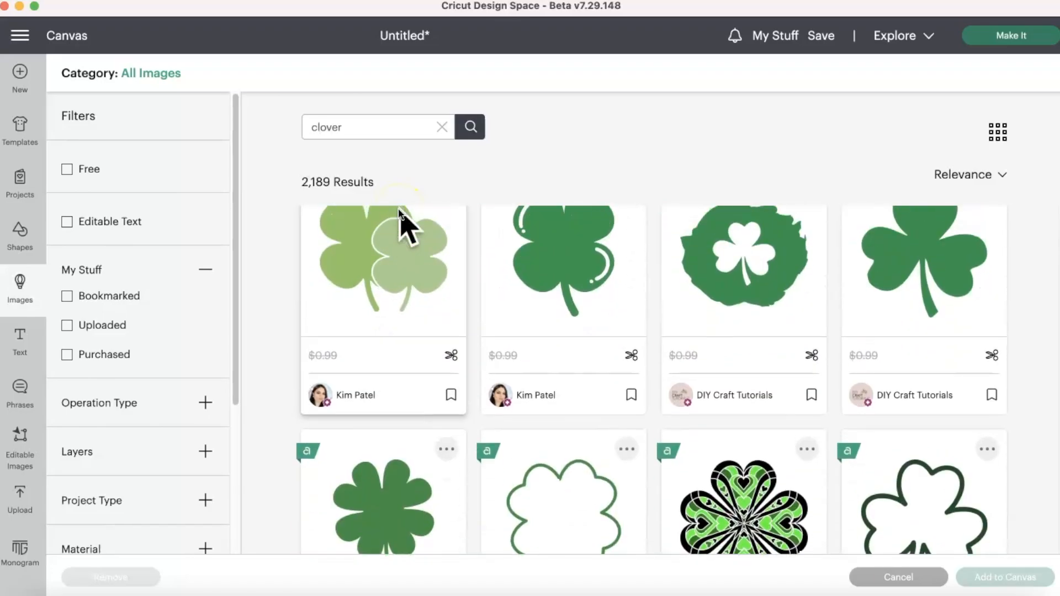
{"action": "scroll", "coordinate": [399, 218], "scroll_direction": "up", "scroll_amount": 2}
{"action": "scroll", "coordinate": [401, 221], "scroll_direction": "down", "scroll_amount": 9}
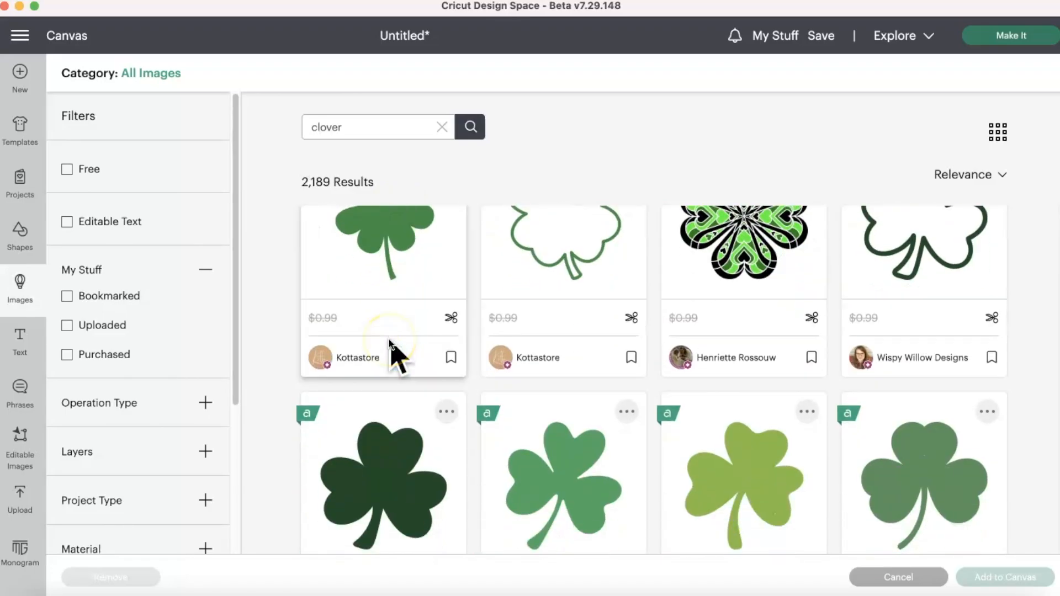
{"action": "left_click", "coordinate": [578, 359]}
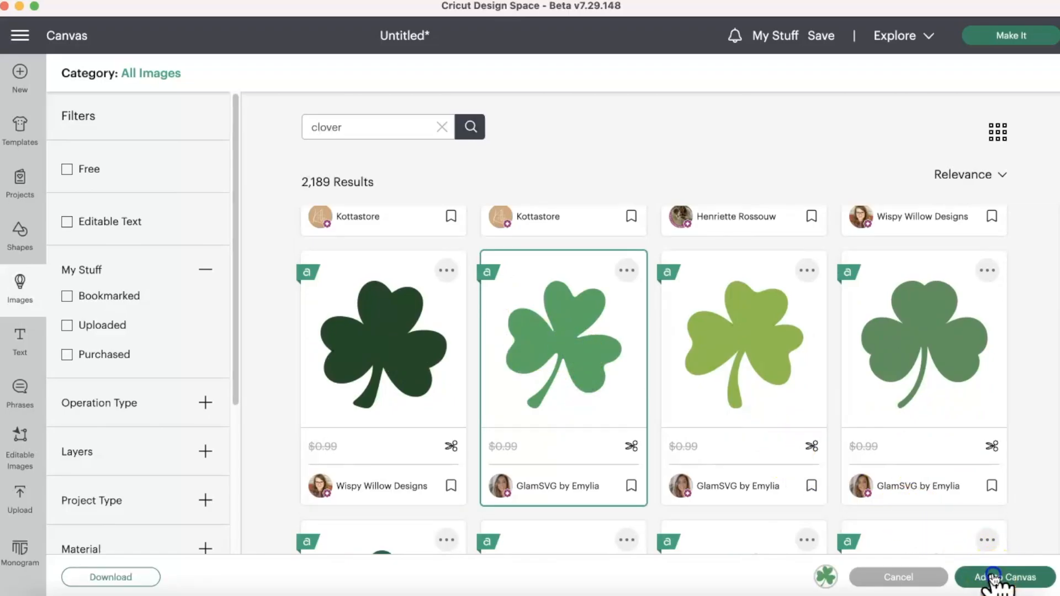
{"action": "left_click", "coordinate": [994, 578]}
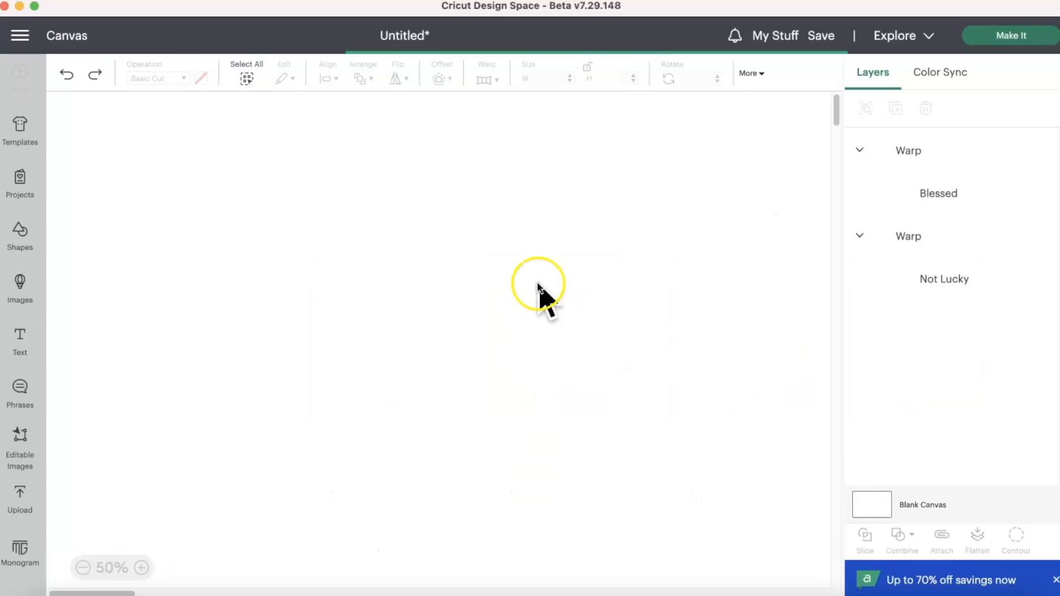
- Move the clover down into the gap between the warped "Not Lucky" and "Blessed" texts
{"action": "scroll", "coordinate": [399, 301], "scroll_direction": "down", "scroll_amount": 1}
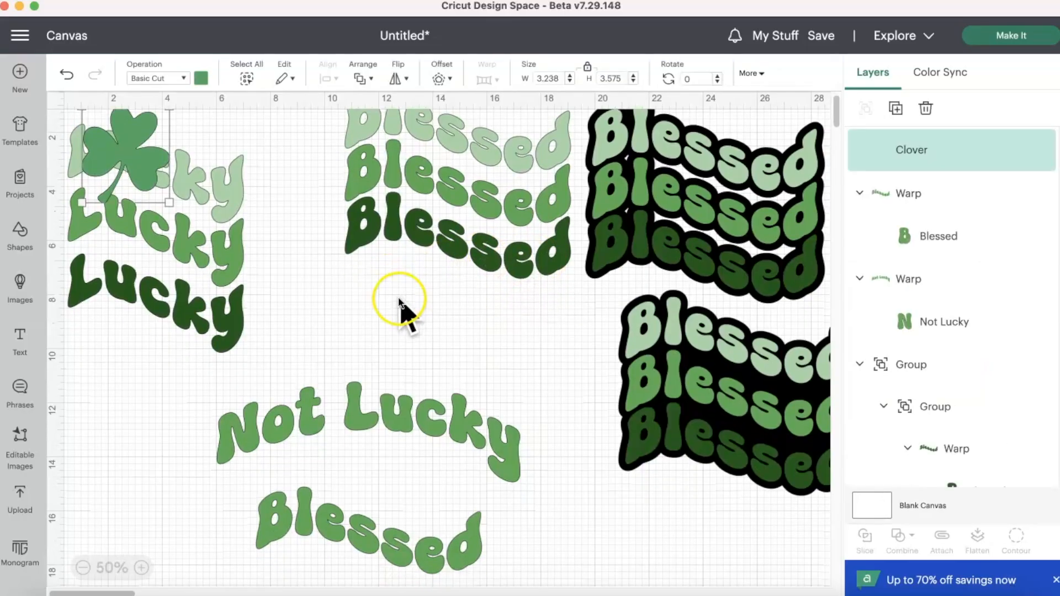
{"action": "left_click_drag", "start_coordinate": [141, 163], "coordinate": [386, 486]}
{"action": "scroll", "coordinate": [386, 489], "scroll_direction": "down", "scroll_amount": 5}
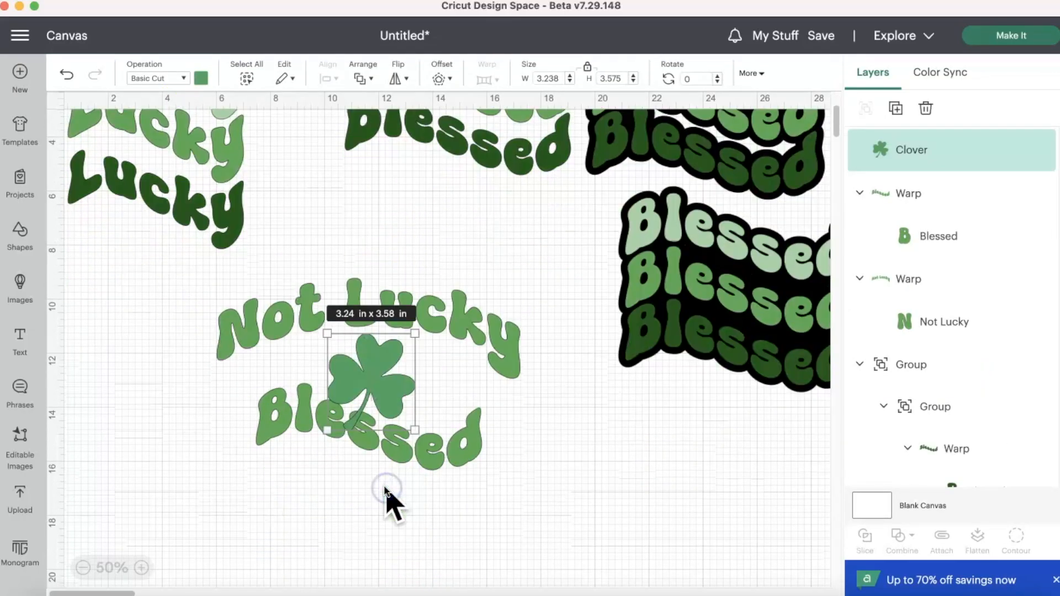
- Reposition "Not Lucky" and "Blessed" around the clover and enlarge "Blessed" to about 10.11 × 4.79 in
{"action": "left_click", "coordinate": [432, 448]}
{"action": "scroll", "coordinate": [432, 450], "scroll_direction": "down", "scroll_amount": 5}
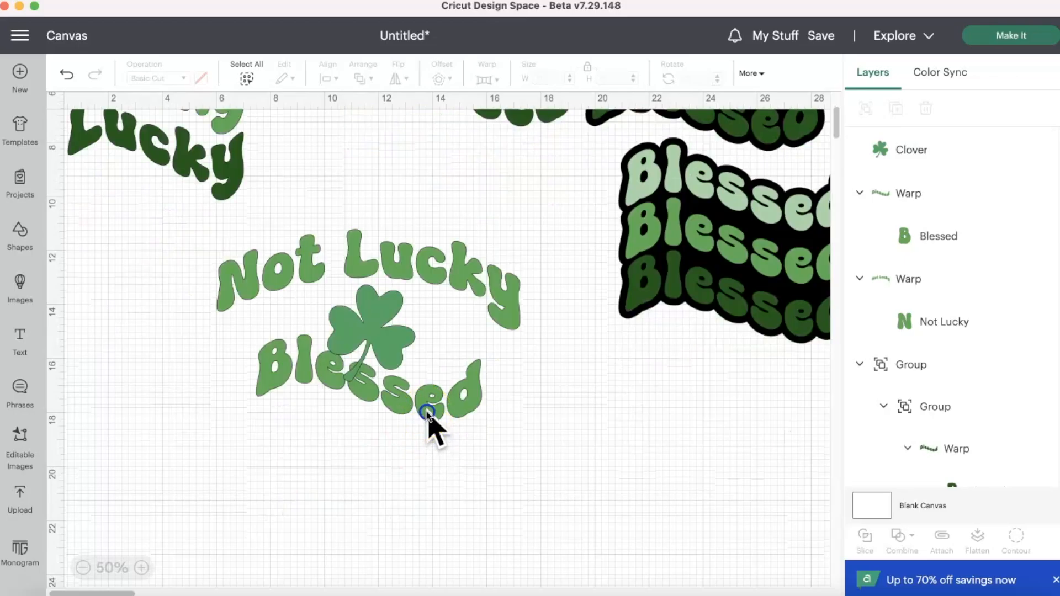
{"action": "left_click", "coordinate": [427, 412]}
{"action": "left_click_drag", "start_coordinate": [423, 406], "coordinate": [408, 431]}
{"action": "left_click", "coordinate": [560, 378]}
{"action": "left_click", "coordinate": [474, 391]}
{"action": "left_click_drag", "start_coordinate": [436, 397], "coordinate": [415, 421]}
{"action": "left_click_drag", "start_coordinate": [491, 288], "coordinate": [508, 289]}
{"action": "left_click_drag", "start_coordinate": [413, 437], "coordinate": [436, 448]}
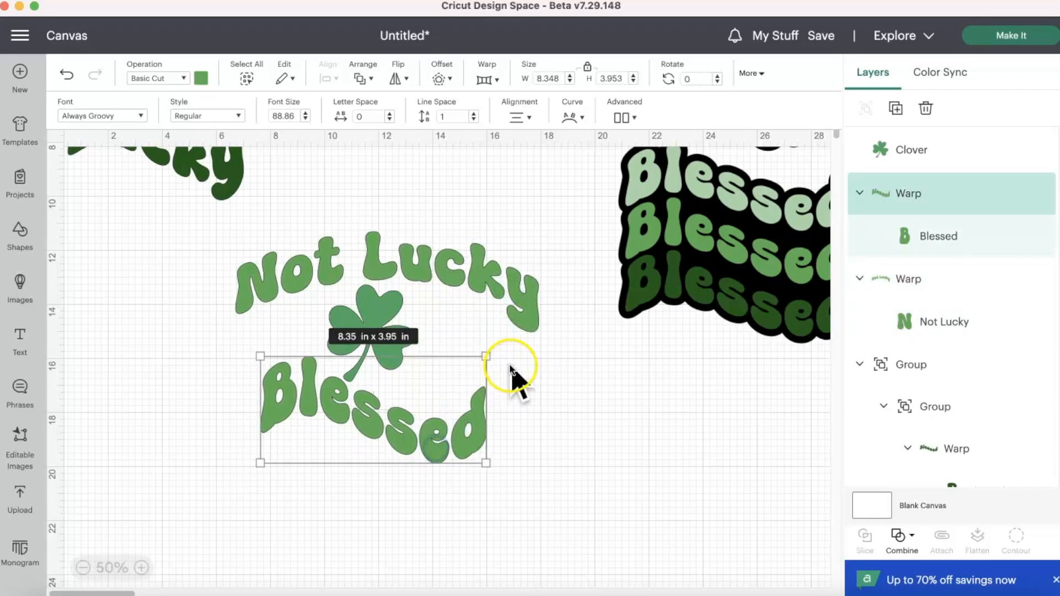
{"action": "left_click_drag", "start_coordinate": [486, 355], "coordinate": [519, 334]}
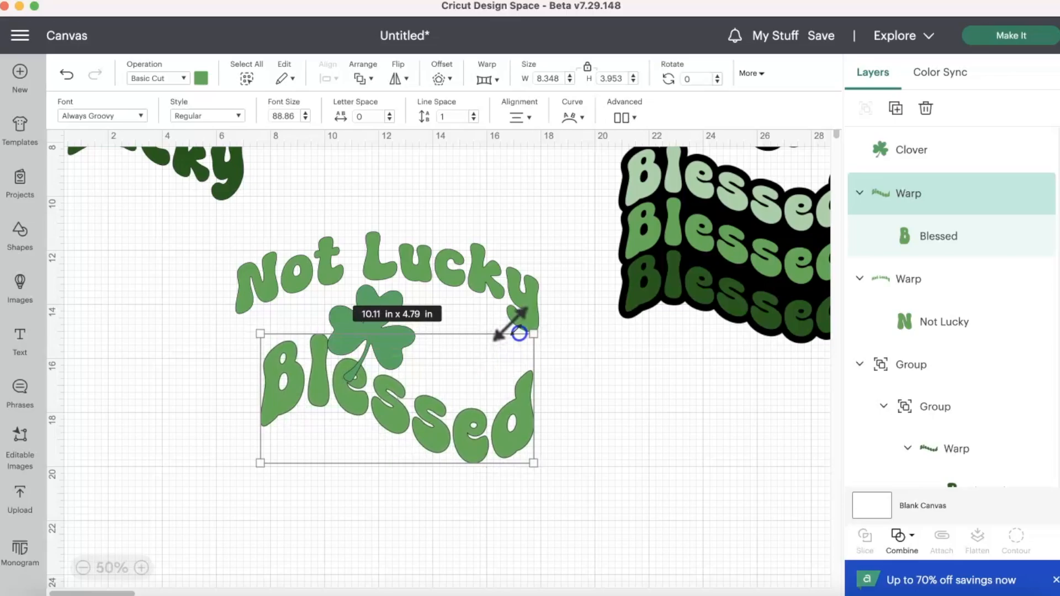
- Shift the clover right into the open space above "ssed" and recenter "Not Lucky" and "Blessed" around it
{"action": "left_click", "coordinate": [400, 303]}
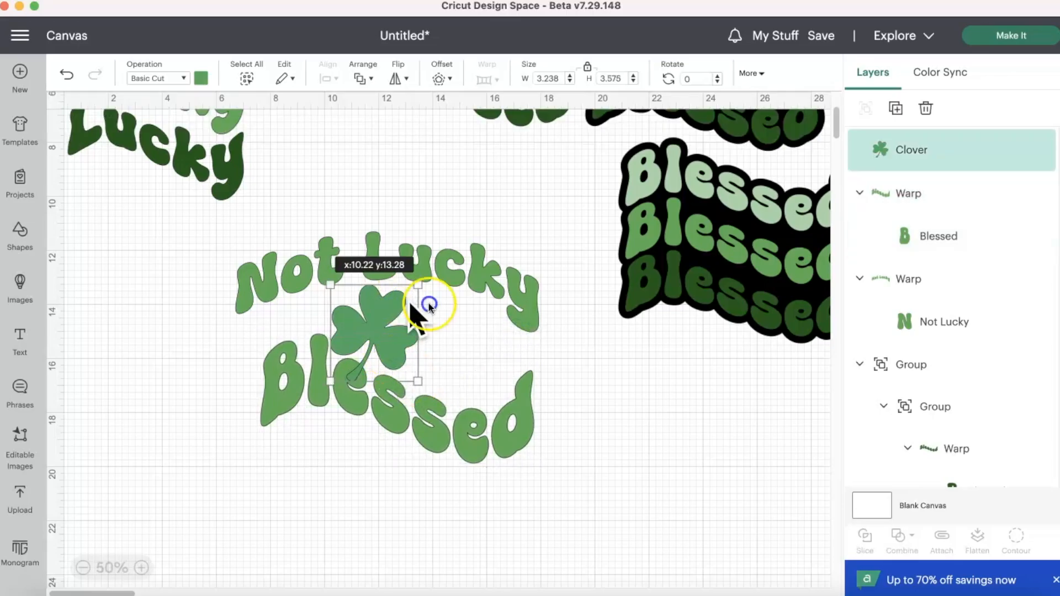
{"action": "left_click_drag", "start_coordinate": [400, 304], "coordinate": [465, 317]}
{"action": "left_click_drag", "start_coordinate": [543, 283], "coordinate": [561, 292]}
{"action": "left_click_drag", "start_coordinate": [519, 424], "coordinate": [525, 424]}
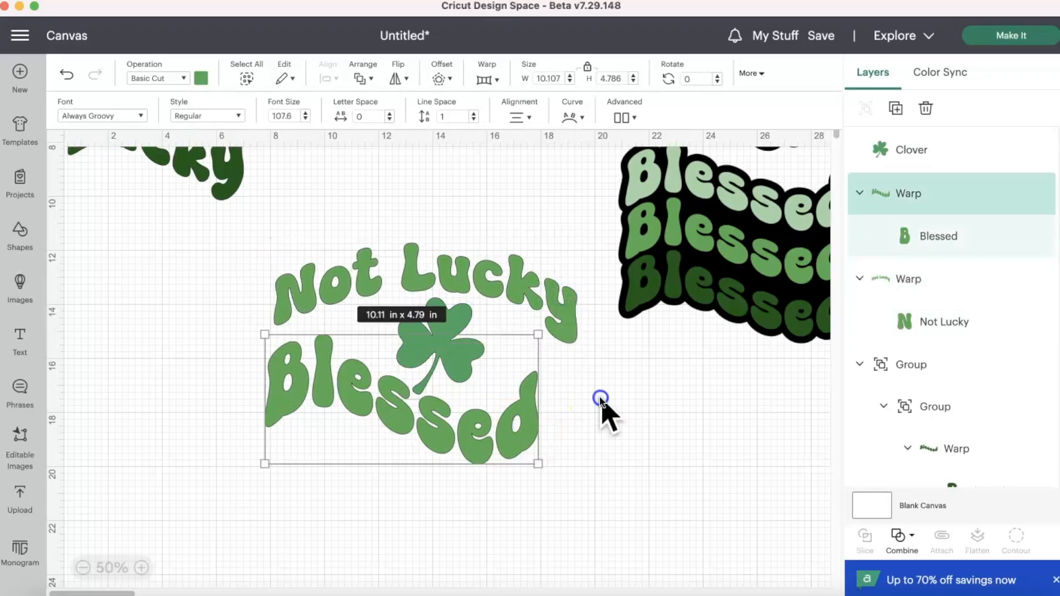
- Shrink the "Not Lucky" text slightly so its width better matches "Blessed", and select the "Blessed" text
{"action": "left_click", "coordinate": [568, 314]}
{"action": "left_click_drag", "start_coordinate": [572, 252], "coordinate": [558, 257]}
{"action": "left_click", "coordinate": [584, 416]}
{"action": "left_click", "coordinate": [515, 301]}
{"action": "left_click", "coordinate": [523, 385]}
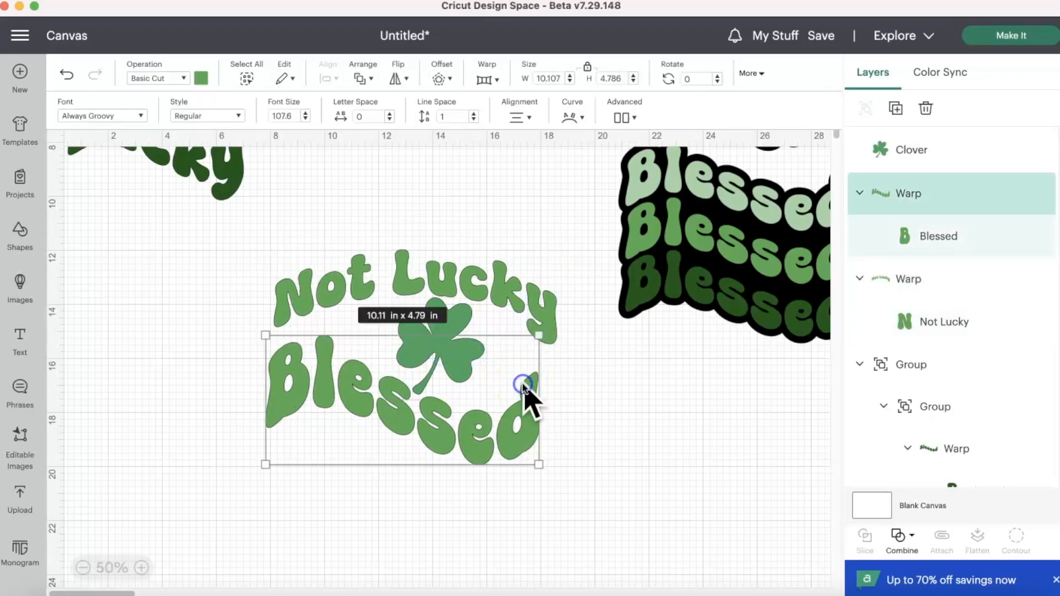
- Recolor the clover between "Not Lucky" and "Blessed" light green
{"action": "left_click", "coordinate": [448, 345]}
{"action": "left_click", "coordinate": [201, 79]}
{"action": "left_click", "coordinate": [218, 143]}
{"action": "left_click", "coordinate": [519, 231]}
- Send the clover behind the text and nudge "Not Lucky" and "Blessed" closer together around it
{"action": "left_click_drag", "start_coordinate": [458, 439], "coordinate": [464, 424]}
{"action": "left_click", "coordinate": [587, 385]}
{"action": "right_click", "coordinate": [473, 331]}
{"action": "left_click", "coordinate": [555, 333]}
{"action": "left_click_drag", "start_coordinate": [545, 326], "coordinate": [558, 324]}
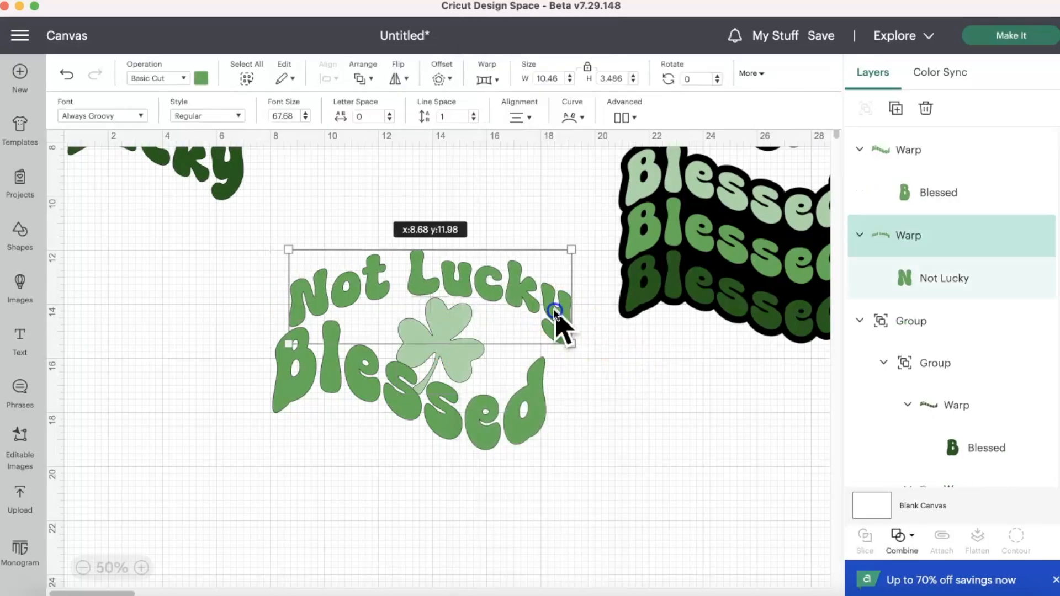
- Group "Not Lucky", "Blessed" and the light green clover
{"action": "left_click", "coordinate": [613, 405]}
{"action": "left_click_drag", "start_coordinate": [265, 227], "coordinate": [564, 514]}
{"action": "right_click", "coordinate": [463, 349]}
{"action": "left_click", "coordinate": [490, 43]}
- Place a new text below the designs in the Good Vibes Only Groovy font, enlarged to about 10.57 × 4.38 in
{"action": "left_click_drag", "start_coordinate": [439, 313], "coordinate": [379, 285]}
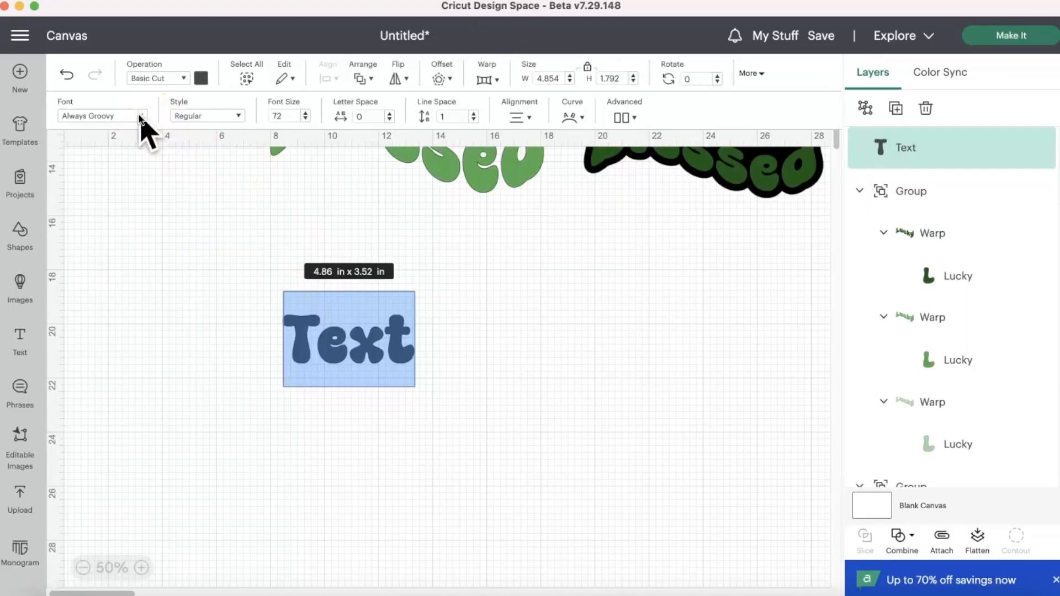
{"action": "left_click", "coordinate": [141, 115]}
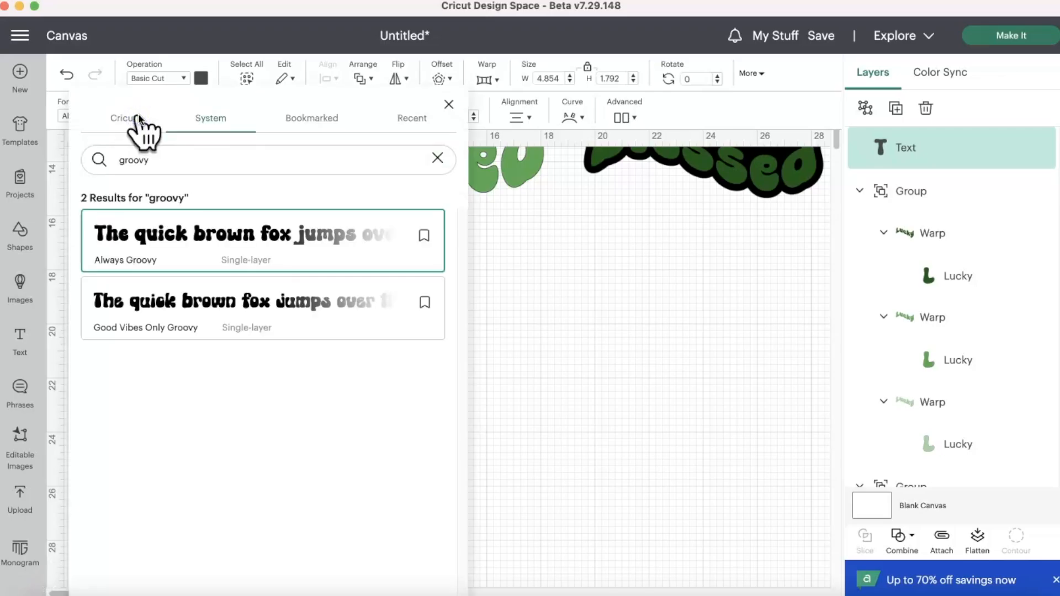
{"action": "left_click", "coordinate": [240, 310]}
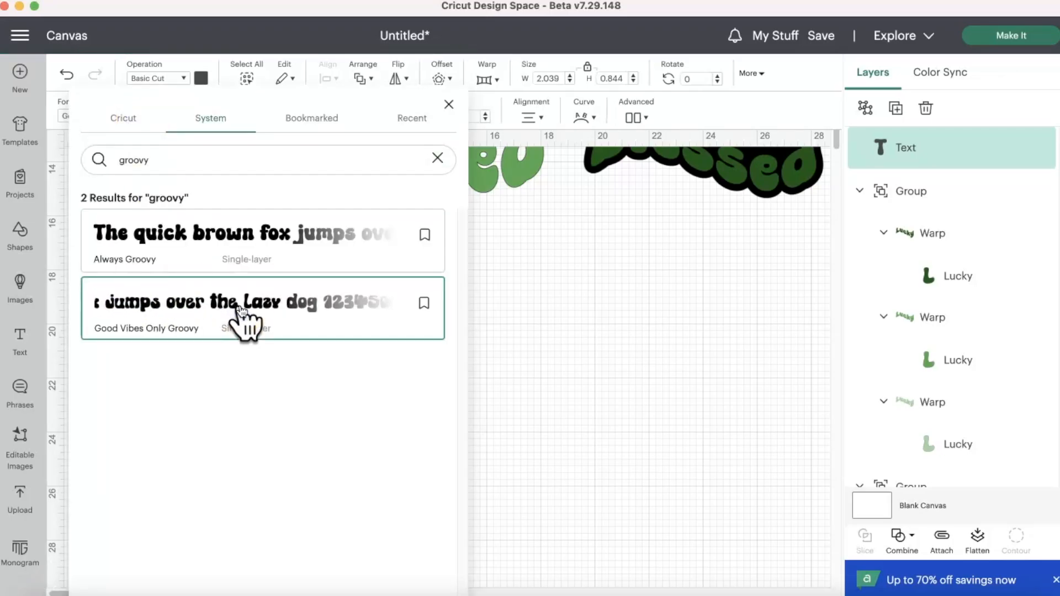
{"action": "left_click", "coordinate": [509, 298]}
{"action": "left_click", "coordinate": [312, 369]}
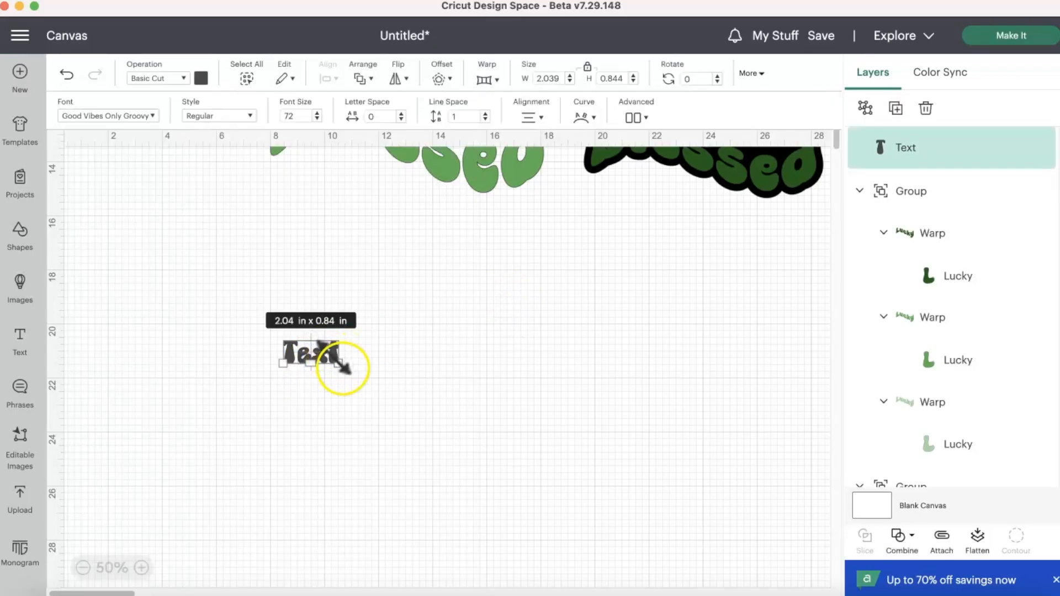
{"action": "left_click_drag", "start_coordinate": [338, 364], "coordinate": [568, 447]}
- Replace the new text's wording with "Magically" and move the word up and left so it fits in view
{"action": "double_click", "coordinate": [494, 414]}
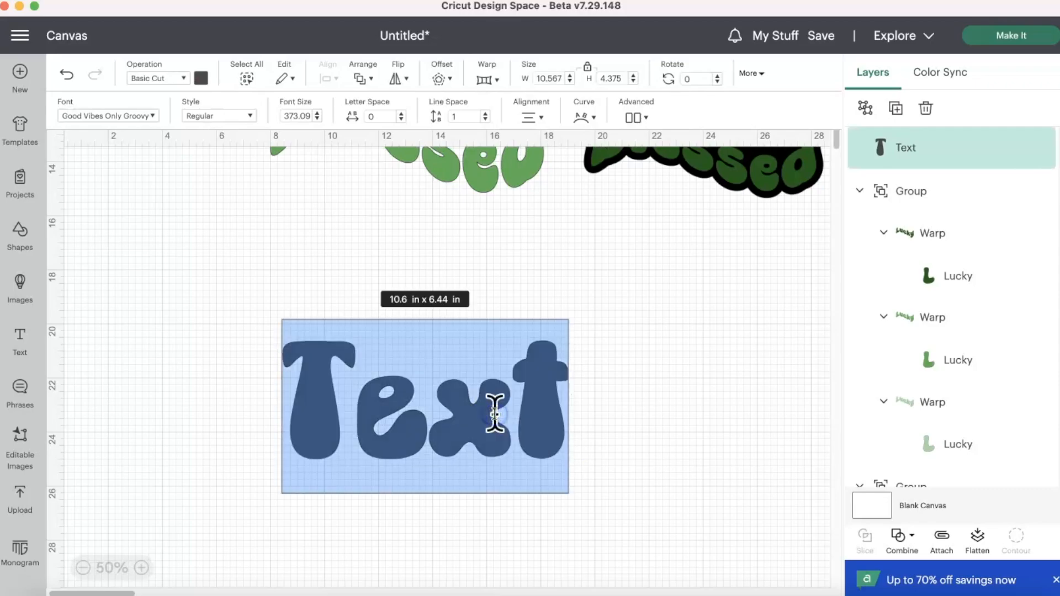
{"action": "key", "text": "BackSpace"}
{"action": "type", "text": "Magically"}
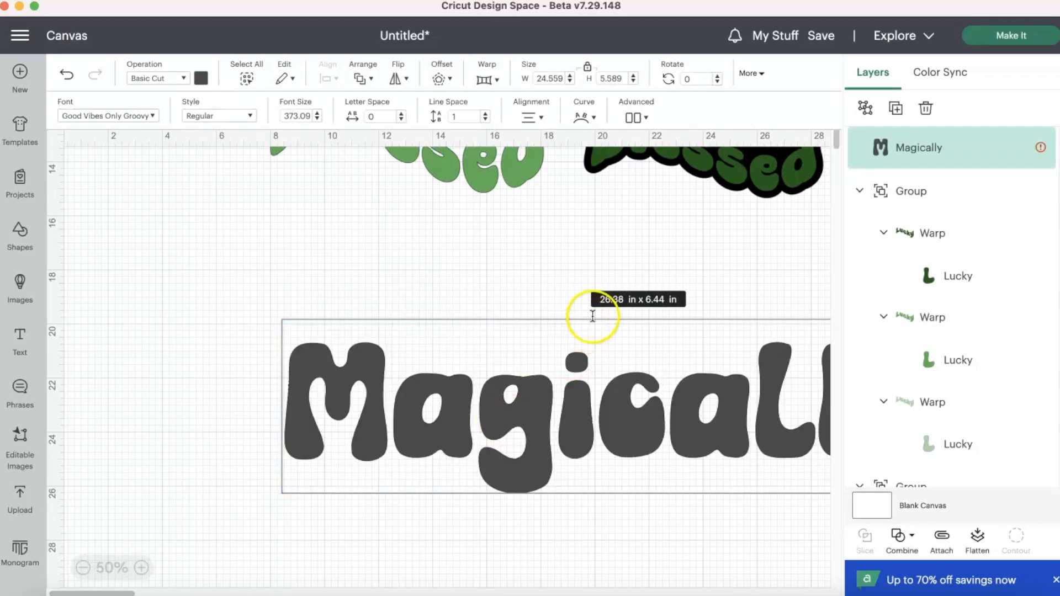
{"action": "left_click", "coordinate": [562, 245]}
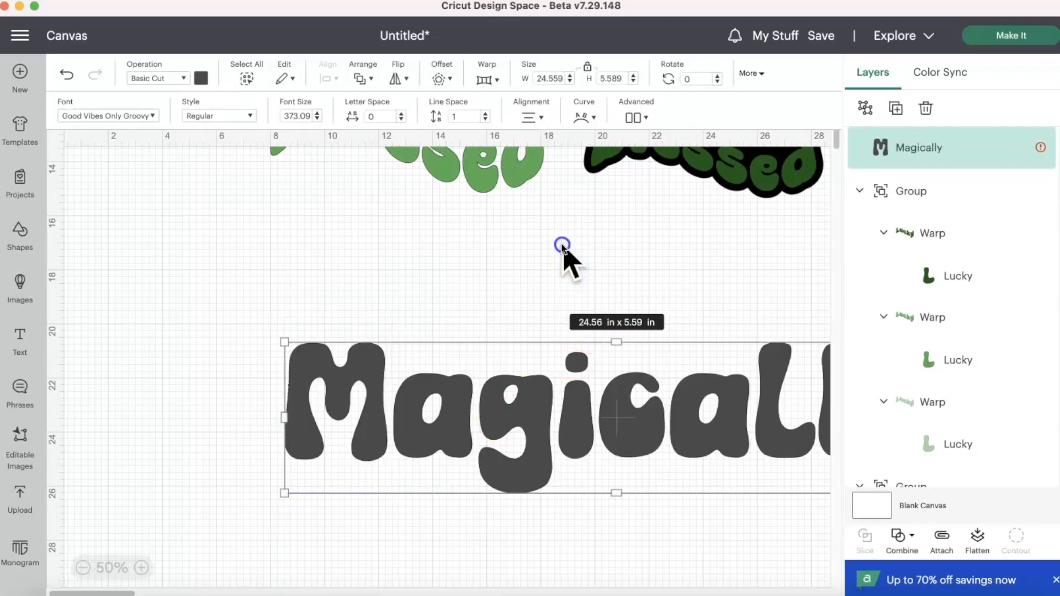
{"action": "left_click_drag", "start_coordinate": [562, 397], "coordinate": [431, 317]}
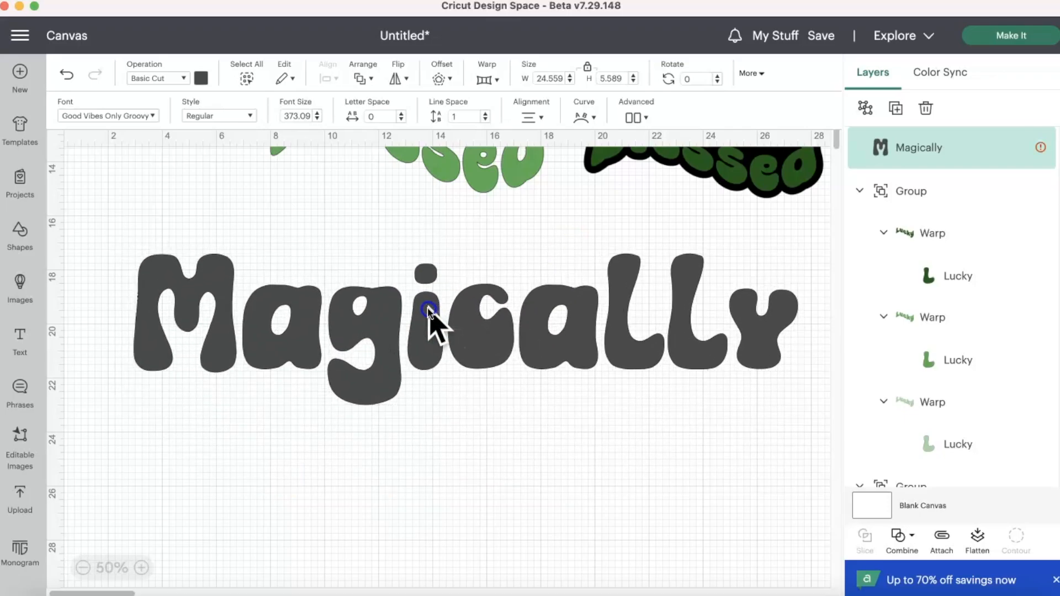
- Duplicate "Magically", change the copy's wording to "Delicious" and center it below the original
{"action": "right_click", "coordinate": [429, 310]}
{"action": "left_click", "coordinate": [475, 255]}
{"action": "left_click_drag", "start_coordinate": [490, 296], "coordinate": [496, 513]}
{"action": "double_click", "coordinate": [495, 513]}
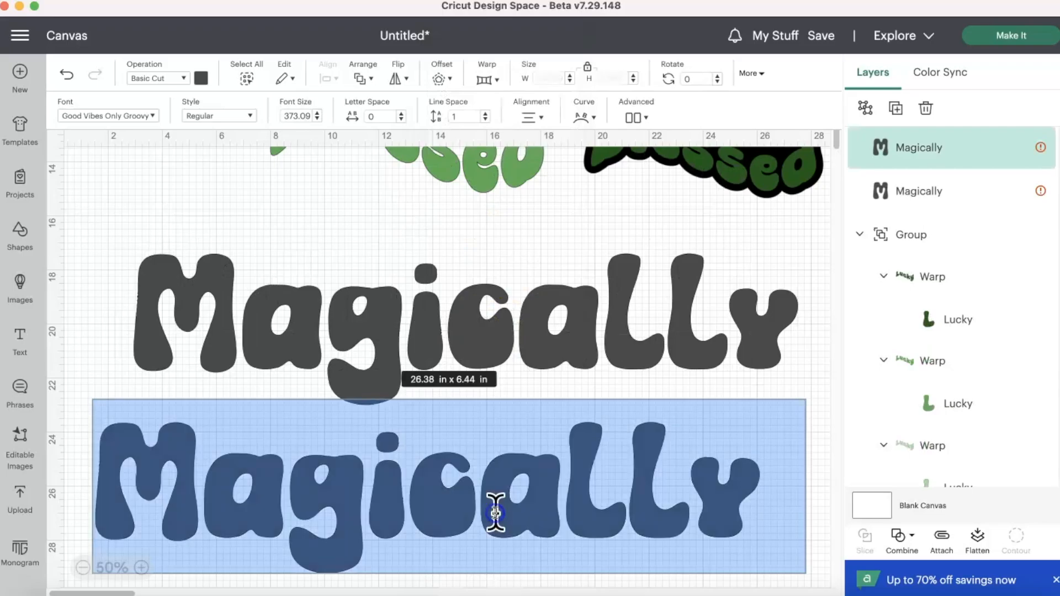
{"action": "type", "text": "Delicious"}
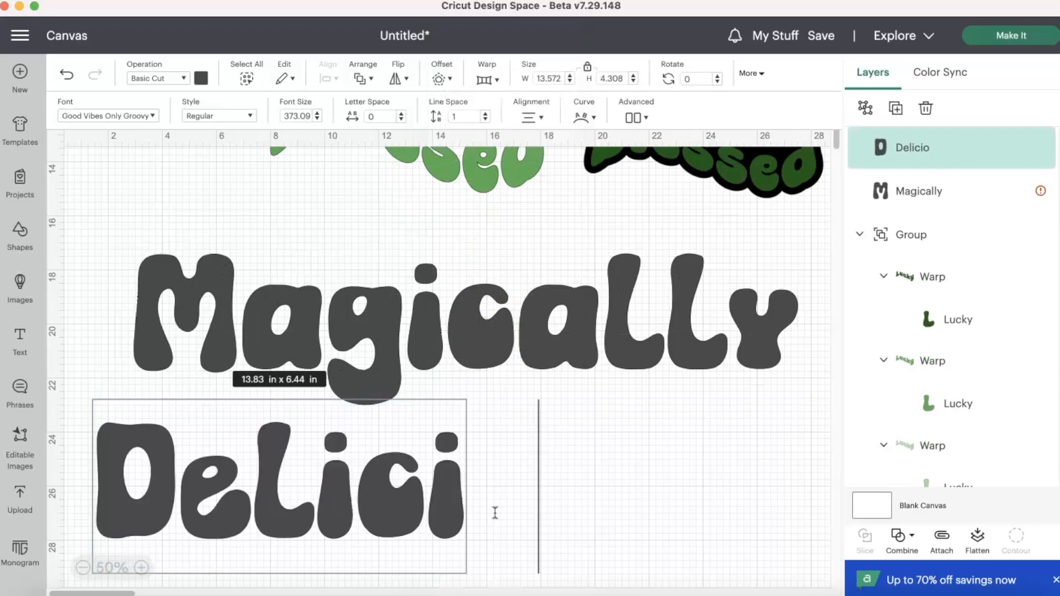
{"action": "left_click", "coordinate": [743, 481]}
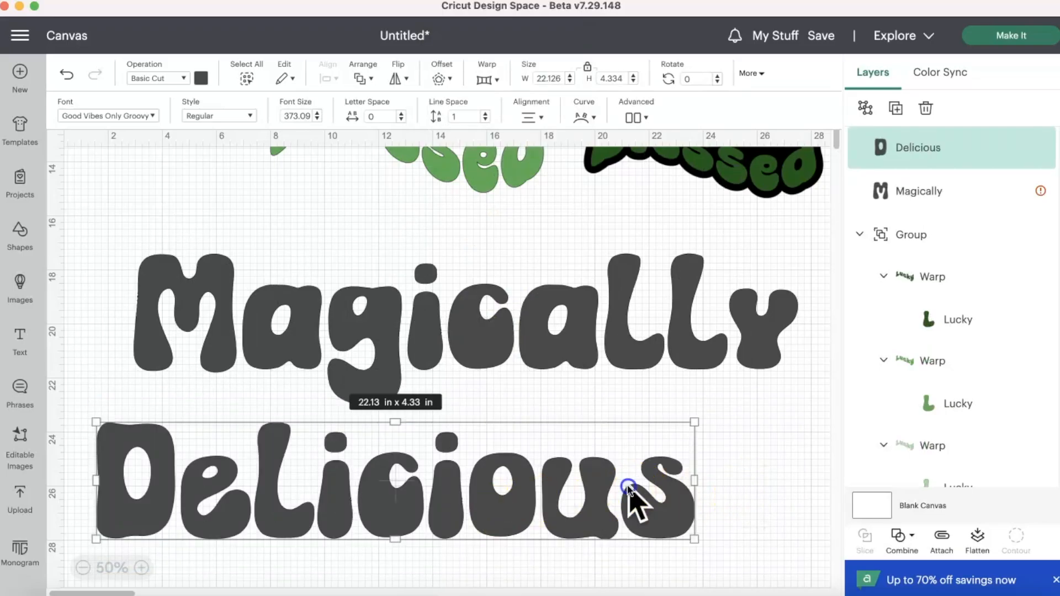
{"action": "left_click", "coordinate": [737, 413]}
{"action": "left_click_drag", "start_coordinate": [606, 471], "coordinate": [679, 519]}
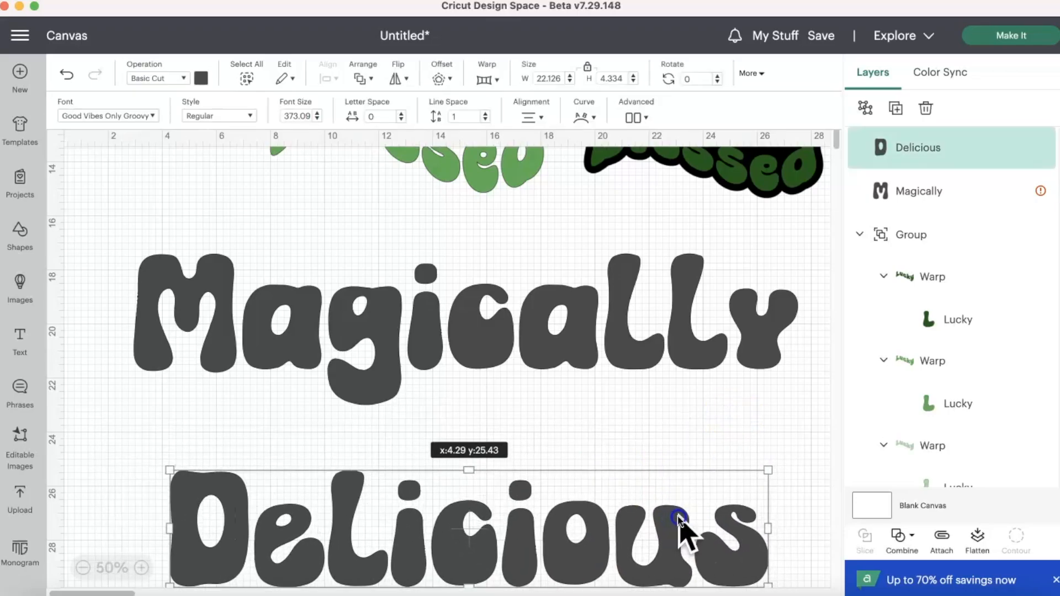
- Add the clover, clover heart and clover-filled heart images and spread the canvas elements apart
{"action": "left_click", "coordinate": [20, 284]}
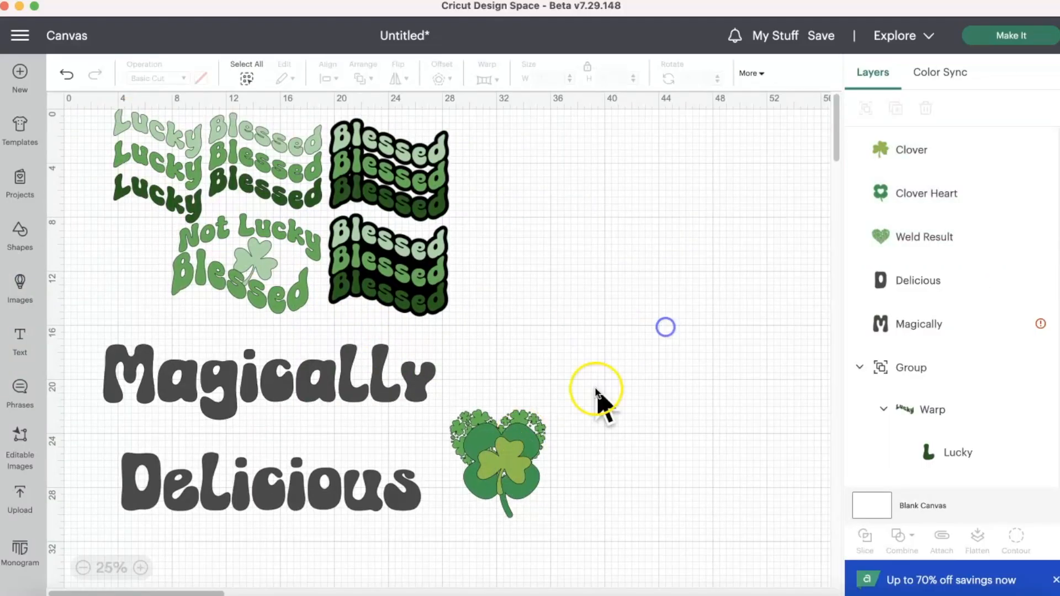
{"action": "left_click_drag", "start_coordinate": [505, 464], "coordinate": [665, 287]}
{"action": "left_click_drag", "start_coordinate": [522, 480], "coordinate": [734, 467]}
{"action": "left_click_drag", "start_coordinate": [516, 413], "coordinate": [601, 258]}
{"action": "left_click_drag", "start_coordinate": [331, 381], "coordinate": [509, 407]}
{"action": "left_click_drag", "start_coordinate": [678, 270], "coordinate": [746, 253]}
- Apply Warp style 3 to "Magically" and Warp style 6 to "Delicious"
{"action": "left_click", "coordinate": [442, 400]}
{"action": "left_click", "coordinate": [495, 79]}
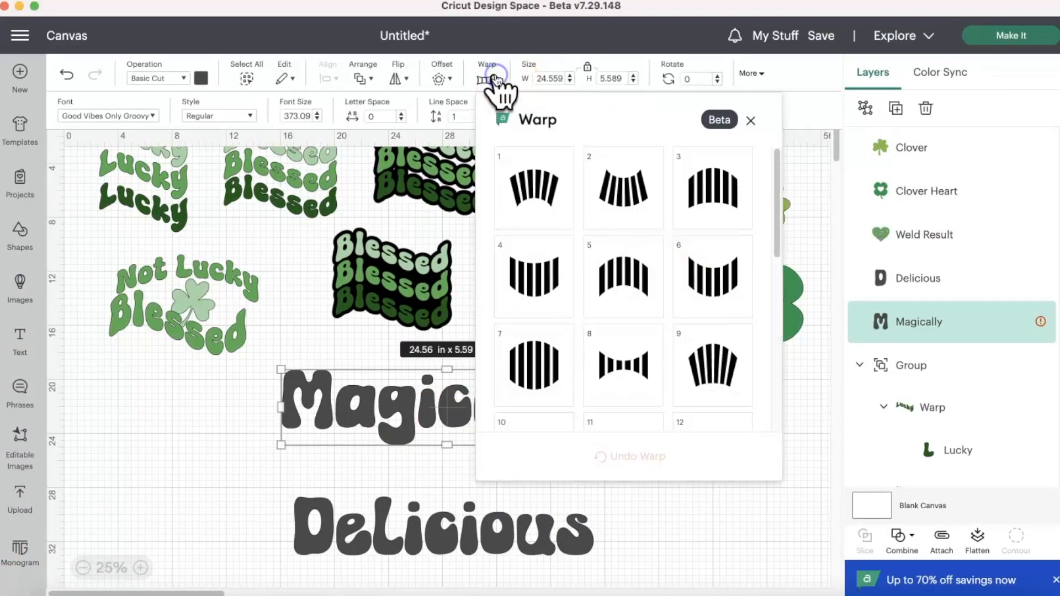
{"action": "left_click", "coordinate": [713, 189]}
{"action": "left_click", "coordinate": [441, 527]}
{"action": "left_click", "coordinate": [488, 79]}
{"action": "left_click", "coordinate": [712, 277]}
- Try to stretch the warped "Magically" vertically to about 8.19 in tall with its proportions unlocked
{"action": "left_click_drag", "start_coordinate": [453, 392], "coordinate": [456, 358]}
{"action": "left_click", "coordinate": [510, 405]}
{"action": "left_click", "coordinate": [587, 67]}
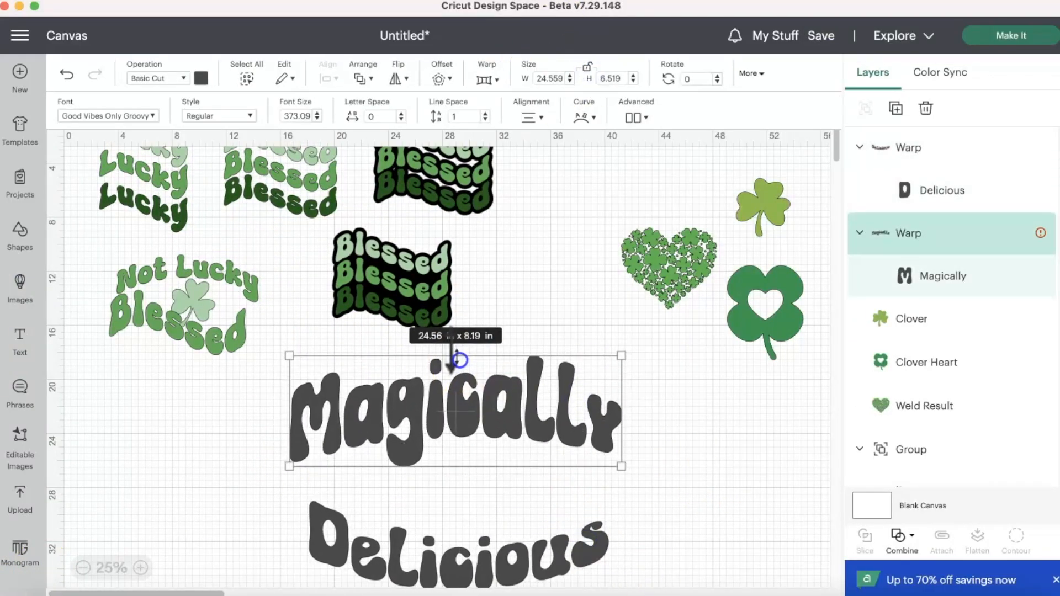
{"action": "left_click", "coordinate": [583, 426]}
{"action": "left_click", "coordinate": [588, 66]}
{"action": "key", "text": "super+z"}
- Place the clover-filled heart between "Magically" and "Delicious" and align both words around it
{"action": "left_click_drag", "start_coordinate": [580, 425], "coordinate": [591, 426]}
{"action": "left_click_drag", "start_coordinate": [659, 275], "coordinate": [461, 503]}
{"action": "left_click_drag", "start_coordinate": [569, 544], "coordinate": [576, 545]}
- Recolor "Magically" light green, the clover-filled heart medium green and "Delicious" dark green
{"action": "left_click", "coordinate": [588, 424]}
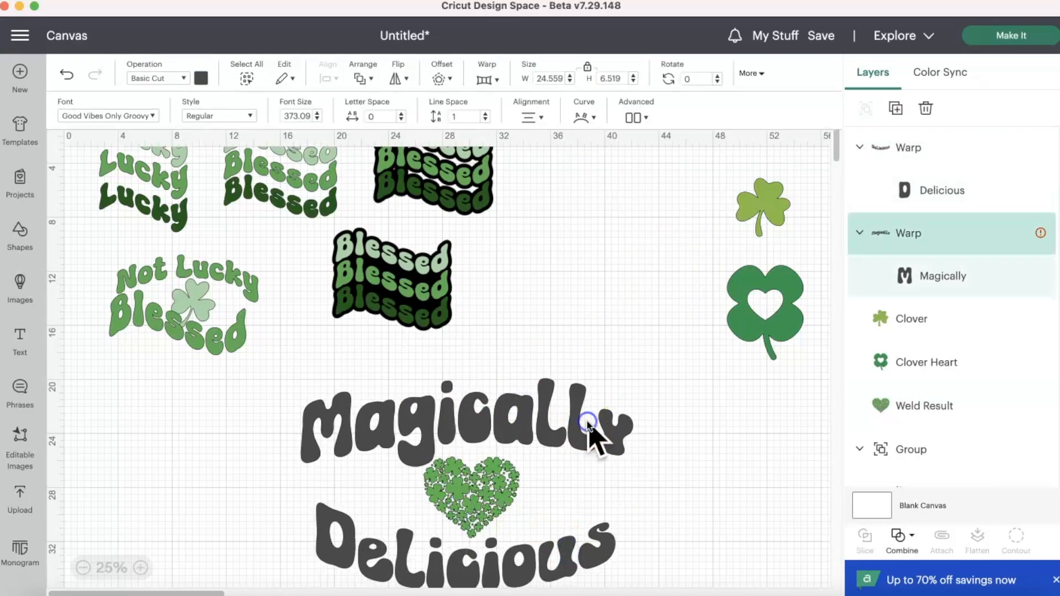
{"action": "left_click", "coordinate": [201, 77]}
{"action": "left_click", "coordinate": [217, 141]}
{"action": "left_click", "coordinate": [567, 463]}
{"action": "left_click", "coordinate": [201, 78]}
{"action": "left_click", "coordinate": [254, 141]}
{"action": "left_click", "coordinate": [472, 414]}
{"action": "left_click", "coordinate": [201, 78]}
{"action": "left_click", "coordinate": [293, 141]}
{"action": "left_click", "coordinate": [242, 139]}
- Fine-tune the positions of "Magically", the clover-filled heart and "Delicious" so they line up
{"action": "left_click", "coordinate": [663, 319]}
{"action": "left_click_drag", "start_coordinate": [584, 348], "coordinate": [586, 345]}
{"action": "left_click_drag", "start_coordinate": [491, 420], "coordinate": [495, 421]}
{"action": "left_click_drag", "start_coordinate": [501, 479], "coordinate": [502, 479]}
- Group the "Magically Delicious" design, move it left, and place the four-leaf clover in the open space beside it
{"action": "left_click", "coordinate": [662, 408]}
{"action": "left_click_drag", "start_coordinate": [548, 534], "coordinate": [320, 312]}
{"action": "right_click", "coordinate": [496, 307]}
{"action": "left_click", "coordinate": [523, 42]}
{"action": "left_click_drag", "start_coordinate": [470, 411], "coordinate": [249, 401]}
{"action": "left_click_drag", "start_coordinate": [754, 243], "coordinate": [614, 406]}
{"action": "left_click", "coordinate": [20, 340]}
{"action": "left_click", "coordinate": [148, 166]}
{"action": "left_click", "coordinate": [91, 155]}
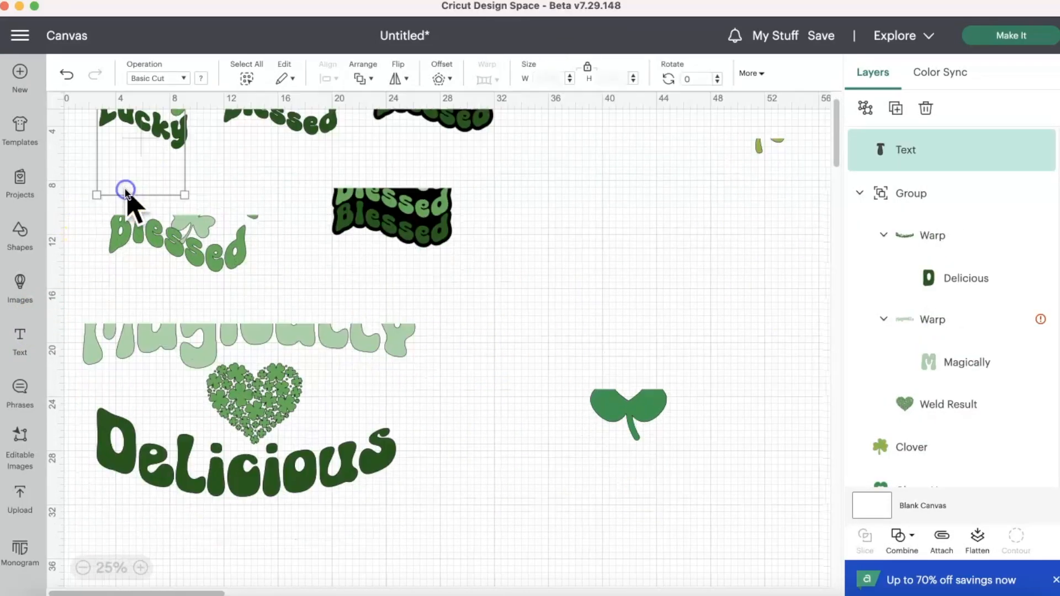
{"action": "left_click", "coordinate": [126, 190]}
{"action": "left_click", "coordinate": [82, 201]}
{"action": "left_click_drag", "start_coordinate": [88, 205], "coordinate": [464, 313]}
{"action": "left_click_drag", "start_coordinate": [88, 264], "coordinate": [665, 349]}
{"action": "left_click", "coordinate": [729, 332]}
{"action": "left_click", "coordinate": [657, 353]}
{"action": "left_click", "coordinate": [752, 302]}
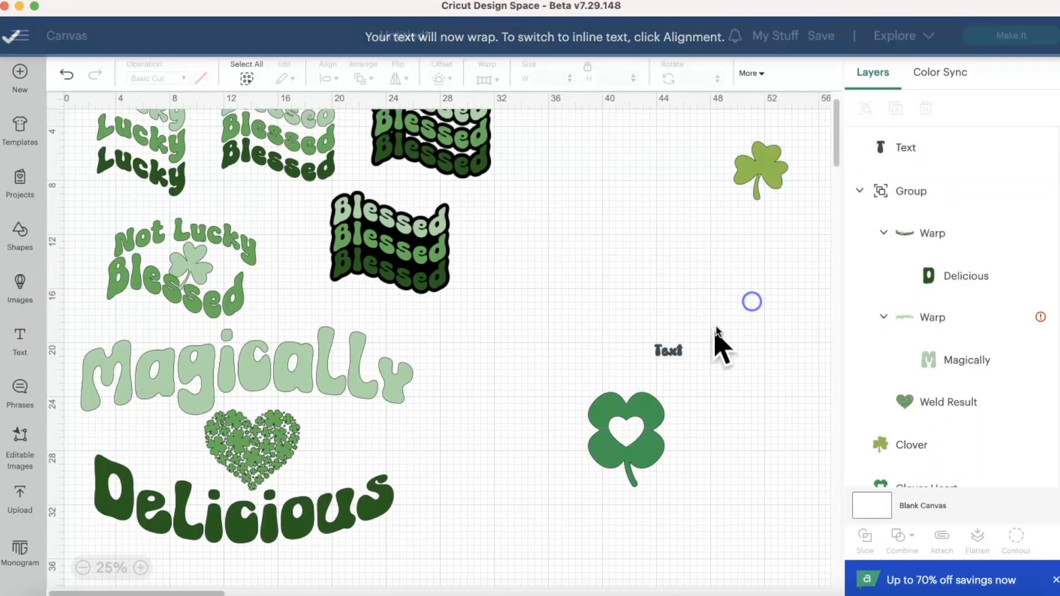
{"action": "left_click", "coordinate": [669, 351]}
{"action": "key", "text": "Delete"}
- Add the text "Not Lucky" above the four-leaf clover, about 16.37 × 8.44 in and rotated to 345.98°
{"action": "left_click", "coordinate": [20, 340]}
{"action": "left_click", "coordinate": [83, 250]}
{"action": "left_click", "coordinate": [82, 192]}
{"action": "left_click_drag", "start_coordinate": [86, 199], "coordinate": [767, 252]}
{"action": "double_click", "coordinate": [611, 396]}
{"action": "type", "text": "Not"}
{"action": "left_click", "coordinate": [756, 409]}
{"action": "left_click_drag", "start_coordinate": [743, 322], "coordinate": [682, 399]}
- Search the Cricut fonts for "cursive" and "script" and try a script font on the tilted "Not Lucky"
{"action": "left_click", "coordinate": [108, 116]}
{"action": "left_click", "coordinate": [123, 118]}
{"action": "left_click", "coordinate": [287, 159]}
{"action": "left_click", "coordinate": [449, 203]}
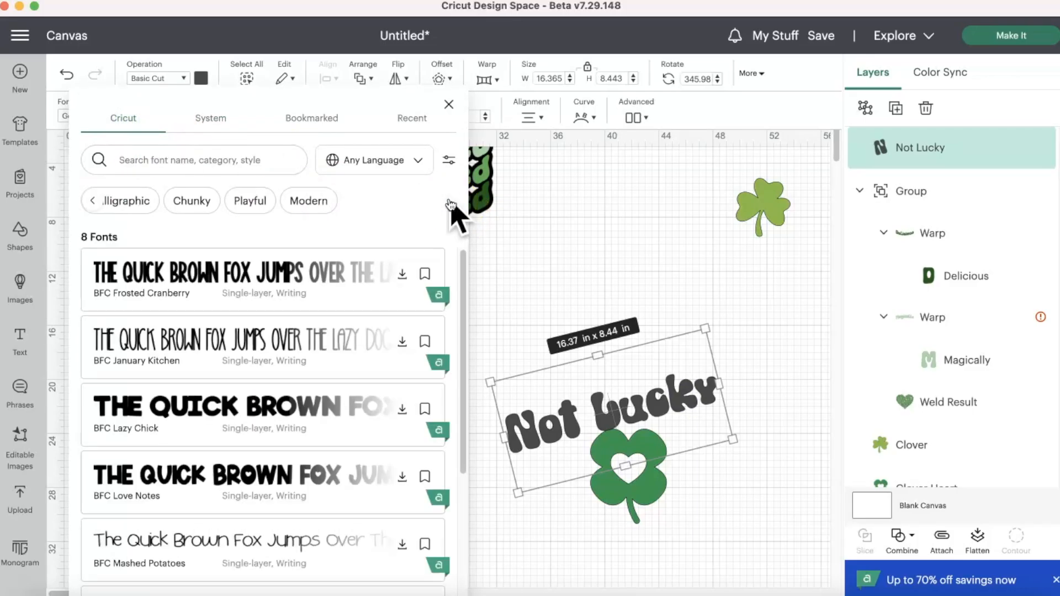
{"action": "scroll", "coordinate": [310, 354], "scroll_direction": "down", "scroll_amount": 4}
{"action": "left_click", "coordinate": [234, 158]}
{"action": "type", "text": "cursive"}
{"action": "left_click", "coordinate": [288, 159]}
{"action": "left_click", "coordinate": [250, 163]}
{"action": "type", "text": "script"}
{"action": "scroll", "coordinate": [217, 298], "scroll_direction": "down", "scroll_amount": 4}
{"action": "left_click", "coordinate": [217, 299]}
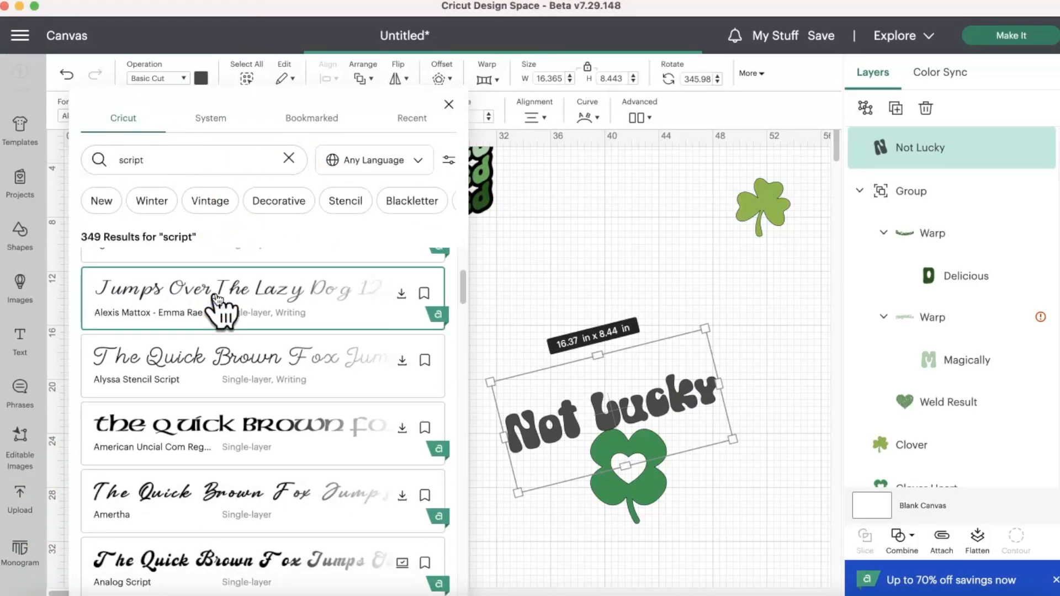
{"action": "left_click", "coordinate": [554, 422]}
{"action": "key", "text": "super+z"}
- Copy the tilted "Not Lucky", place the copy below the four-leaf clover and change its wording to "Blessed"
{"action": "left_click", "coordinate": [608, 406]}
{"action": "key", "text": "super+c"}
{"action": "key", "text": "super+v"}
{"action": "left_click_drag", "start_coordinate": [161, 166], "coordinate": [645, 555]}
{"action": "double_click", "coordinate": [646, 555]}
{"action": "type", "text": "B"}
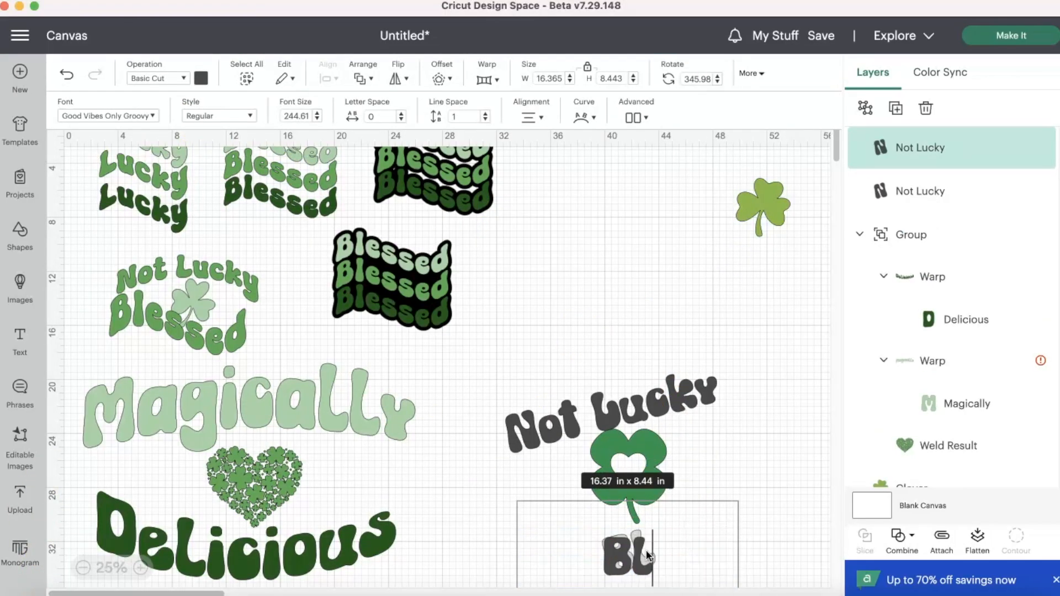
{"action": "type", "text": "lessed"}
- Change the "Blessed" font to BFC Backyard Garden and reposition the word below the four-leaf clover
{"action": "left_click", "coordinate": [108, 116]}
{"action": "scroll", "coordinate": [227, 331], "scroll_direction": "down", "scroll_amount": 10}
{"action": "scroll", "coordinate": [226, 317], "scroll_direction": "down", "scroll_amount": 10}
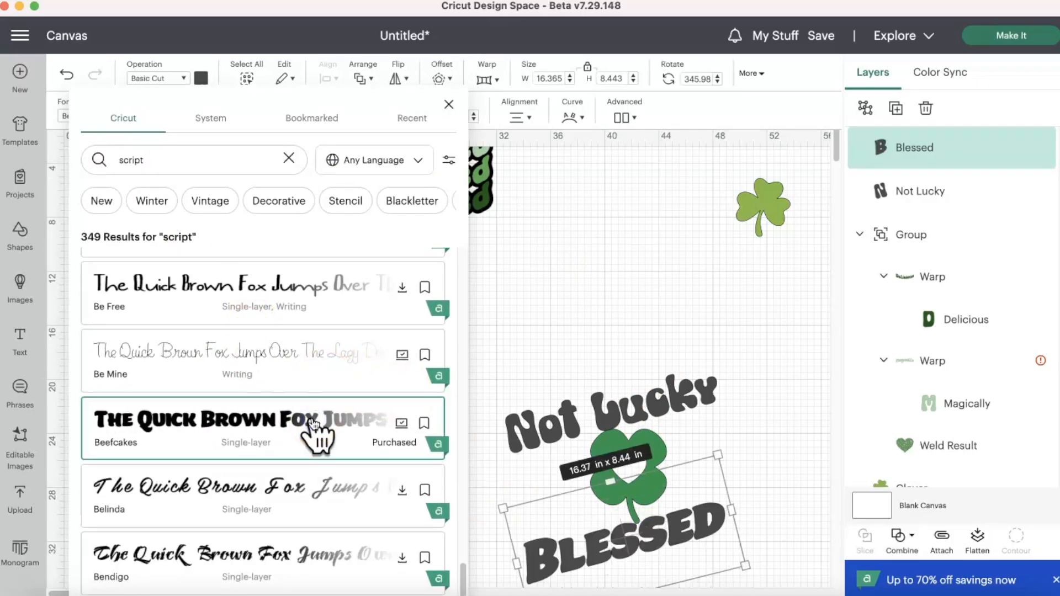
{"action": "scroll", "coordinate": [312, 425], "scroll_direction": "up", "scroll_amount": 15}
{"action": "left_click", "coordinate": [312, 403]}
{"action": "left_click", "coordinate": [592, 274]}
{"action": "left_click", "coordinate": [712, 519]}
{"action": "left_click_drag", "start_coordinate": [629, 552], "coordinate": [754, 474]}
{"action": "left_click_drag", "start_coordinate": [698, 544], "coordinate": [702, 527]}
- Apply a Warp style to the tilted "Not Lucky" and adjust its position over the top of the four-leaf clover
{"action": "left_click", "coordinate": [613, 411]}
{"action": "left_click", "coordinate": [491, 78]}
{"action": "scroll", "coordinate": [624, 276], "scroll_direction": "down", "scroll_amount": 3}
{"action": "left_click", "coordinate": [626, 274]}
{"action": "left_click", "coordinate": [800, 407]}
{"action": "left_click_drag", "start_coordinate": [748, 409], "coordinate": [745, 421]}
- Apply a curved Warp style to the tilted "Blessed" and move it up against the four-leaf clover's stem
{"action": "left_click", "coordinate": [662, 532]}
{"action": "left_click", "coordinate": [488, 79]}
{"action": "left_click", "coordinate": [629, 193]}
{"action": "left_click_drag", "start_coordinate": [681, 577], "coordinate": [665, 511]}
- Unlock the proportions of the warped "Blessed" and stretch it wider beneath the tilted "Not Lucky"
{"action": "left_click", "coordinate": [588, 67]}
{"action": "left_click", "coordinate": [751, 320]}
{"action": "left_click_drag", "start_coordinate": [697, 479], "coordinate": [703, 511]}
{"action": "left_click", "coordinate": [757, 303]}
{"action": "left_click_drag", "start_coordinate": [736, 421], "coordinate": [737, 425]}
{"action": "left_click", "coordinate": [696, 497]}
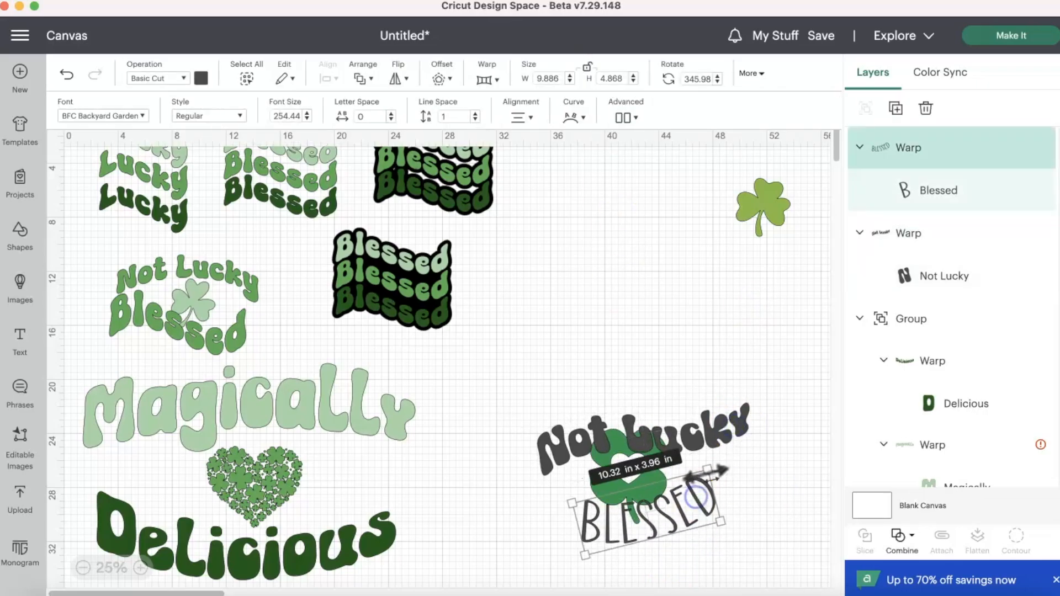
{"action": "left_click_drag", "start_coordinate": [707, 470], "coordinate": [734, 460]}
- Recolor the tilted "Not Lucky" light green and the "Blessed" below it dark green
{"action": "left_click", "coordinate": [736, 425]}
{"action": "left_click", "coordinate": [201, 78]}
{"action": "left_click", "coordinate": [232, 124]}
{"action": "left_click", "coordinate": [696, 491]}
{"action": "left_click", "coordinate": [201, 77]}
{"action": "left_click", "coordinate": [251, 125]}
- Move "Not Lucky" up and "Blessed" down so both clear the four-leaf clover
{"action": "left_click", "coordinate": [622, 336]}
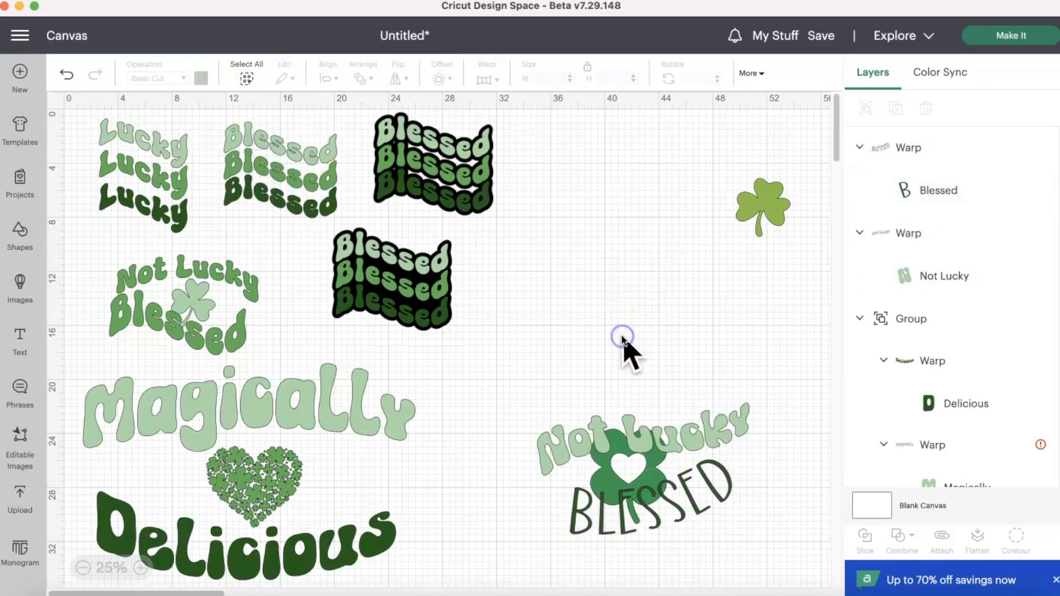
{"action": "left_click_drag", "start_coordinate": [657, 442], "coordinate": [640, 418]}
{"action": "left_click_drag", "start_coordinate": [686, 501], "coordinate": [691, 538]}
- Group the tilted "Not Lucky Blessed" design, move it up beside the outlined "Blessed", and shift the loose three-leaf clover out of the way
{"action": "left_click", "coordinate": [686, 298]}
{"action": "left_click_drag", "start_coordinate": [511, 356], "coordinate": [765, 577]}
{"action": "right_click", "coordinate": [671, 396]}
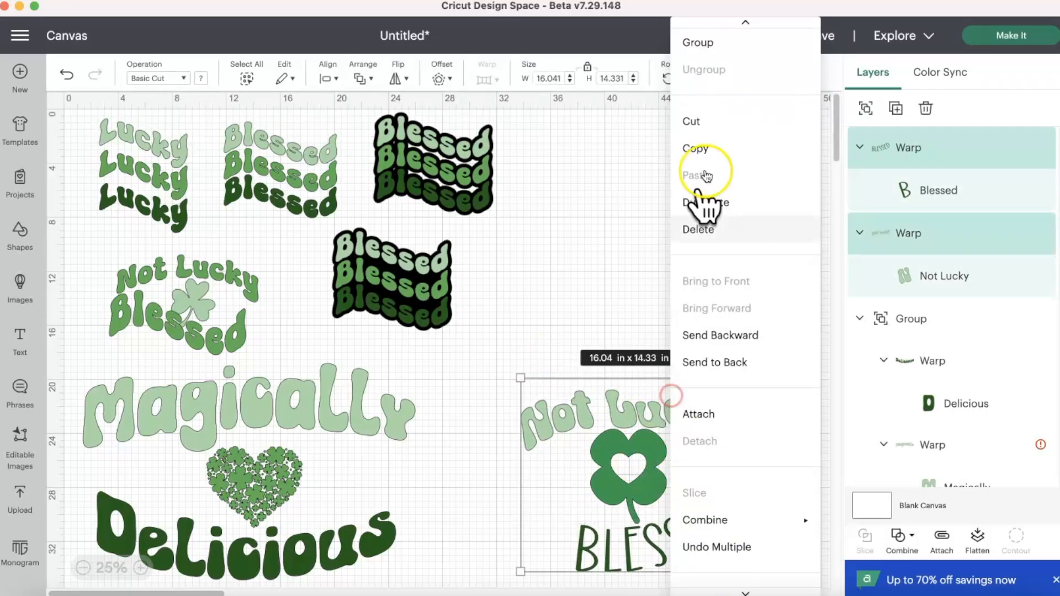
{"action": "left_click", "coordinate": [698, 42]}
{"action": "left_click_drag", "start_coordinate": [648, 409], "coordinate": [638, 204]}
{"action": "left_click_drag", "start_coordinate": [757, 225], "coordinate": [796, 167]}
- Duplicate the "Magically Delicious" design and place the copy beside the original
{"action": "left_click_drag", "start_coordinate": [291, 394], "coordinate": [521, 390]}
{"action": "right_click", "coordinate": [522, 390]}
{"action": "left_click", "coordinate": [559, 203]}
{"action": "left_click_drag", "start_coordinate": [355, 350], "coordinate": [590, 540]}
{"action": "left_click_drag", "start_coordinate": [561, 356], "coordinate": [706, 398]}
{"action": "left_click_drag", "start_coordinate": [357, 401], "coordinate": [422, 435]}
- Ungroup the copied "Magically Delicious" design and delete its clover heart
{"action": "left_click_drag", "start_coordinate": [654, 412], "coordinate": [656, 356]}
{"action": "right_click", "coordinate": [657, 356]}
{"action": "left_click", "coordinate": [698, 76]}
{"action": "left_click", "coordinate": [694, 433]}
{"action": "key", "text": "Delete"}
- Change the copied "Magically" to a Warp style that waves downward to the right
{"action": "left_click", "coordinate": [490, 76]}
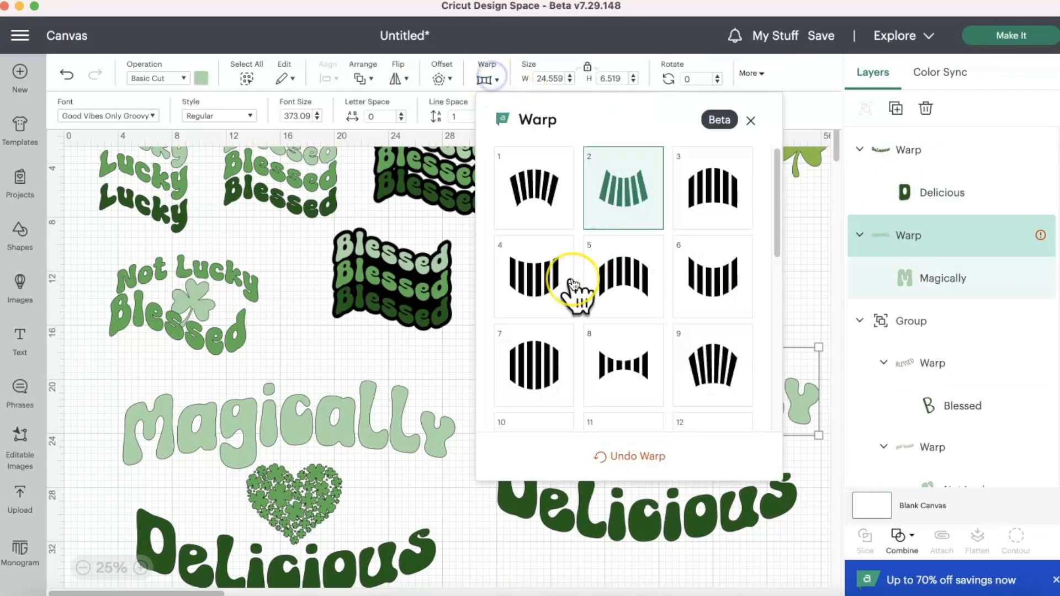
{"action": "scroll", "coordinate": [572, 282], "scroll_direction": "down", "scroll_amount": 4}
{"action": "left_click", "coordinate": [624, 331]}
{"action": "left_click", "coordinate": [809, 286]}
- Give the copied "Delicious" the same downward wave Warp and move it up under "Magically"
{"action": "left_click", "coordinate": [672, 519]}
{"action": "left_click", "coordinate": [489, 79]}
{"action": "scroll", "coordinate": [604, 270], "scroll_direction": "down", "scroll_amount": 4}
{"action": "left_click", "coordinate": [626, 323]}
{"action": "left_click_drag", "start_coordinate": [664, 512], "coordinate": [690, 502]}
{"action": "left_click", "coordinate": [403, 79]}
{"action": "left_click", "coordinate": [421, 110]}
{"action": "left_click", "coordinate": [421, 109]}
{"action": "left_click", "coordinate": [535, 337]}
- Flatten the copied "Magically" to about 5.24 in tall and line up "Delicious" snugly beneath it
{"action": "left_click_drag", "start_coordinate": [789, 441], "coordinate": [774, 447]}
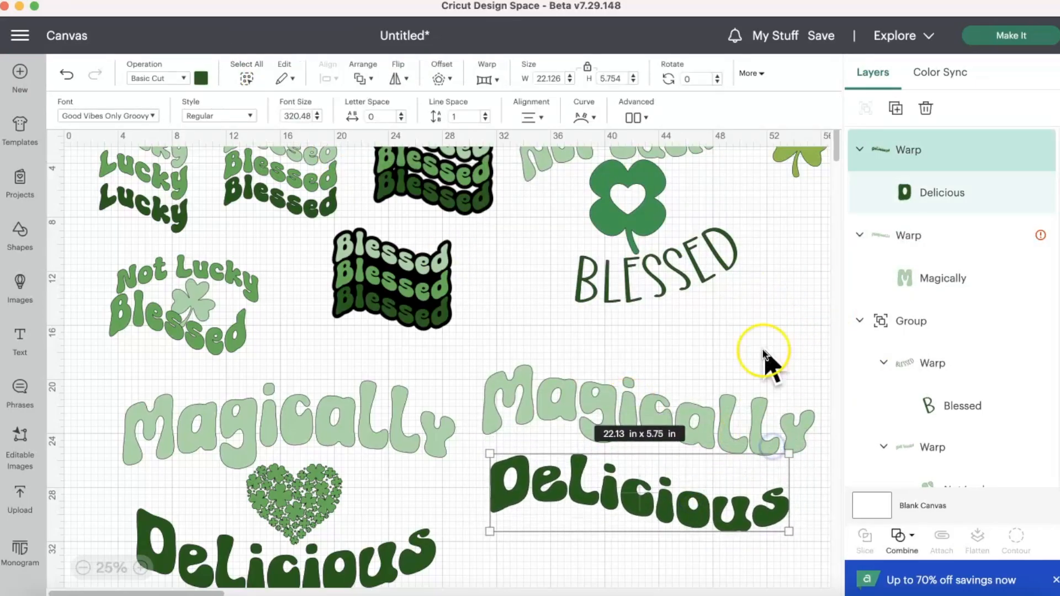
{"action": "left_click", "coordinate": [652, 404]}
{"action": "left_click_drag", "start_coordinate": [648, 365], "coordinate": [648, 383]}
{"action": "left_click_drag", "start_coordinate": [697, 492], "coordinate": [670, 490]}
{"action": "left_click", "coordinate": [786, 310]}
{"action": "left_click_drag", "start_coordinate": [695, 425], "coordinate": [684, 425]}
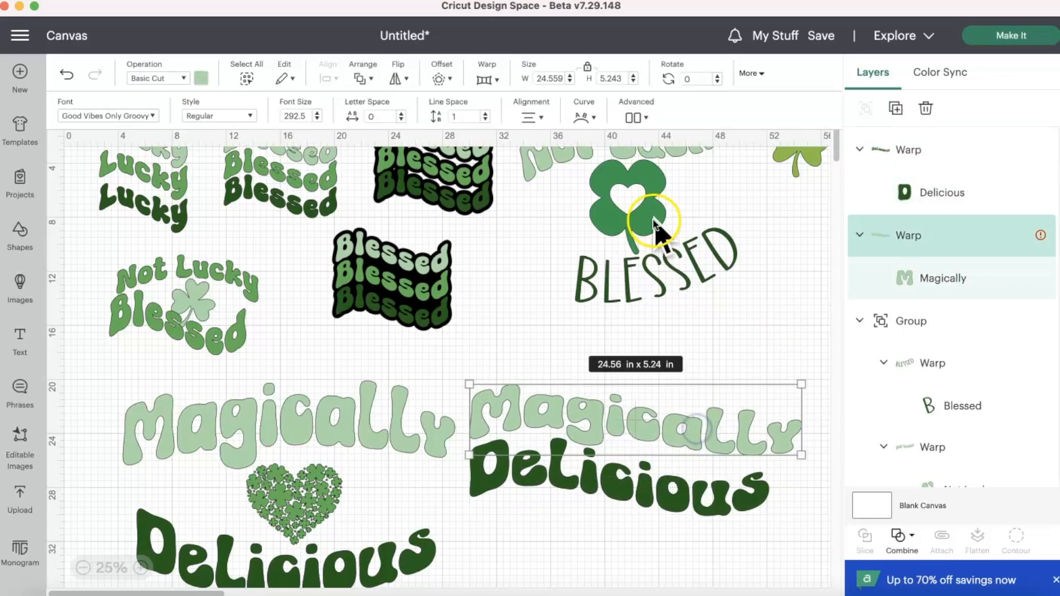
- Place the loose three-leaf clover beneath the waved "Magically Delicious" and shift words and clover away from the original design
{"action": "left_click_drag", "start_coordinate": [803, 149], "coordinate": [633, 381]}
{"action": "left_click_drag", "start_coordinate": [629, 570], "coordinate": [655, 595]}
{"action": "scroll", "coordinate": [655, 574], "scroll_direction": "down", "scroll_amount": 3}
{"action": "left_click", "coordinate": [726, 342]}
{"action": "left_click", "coordinate": [528, 269], "text": "shift"}
{"action": "left_click_drag", "start_coordinate": [527, 268], "coordinate": [569, 268]}
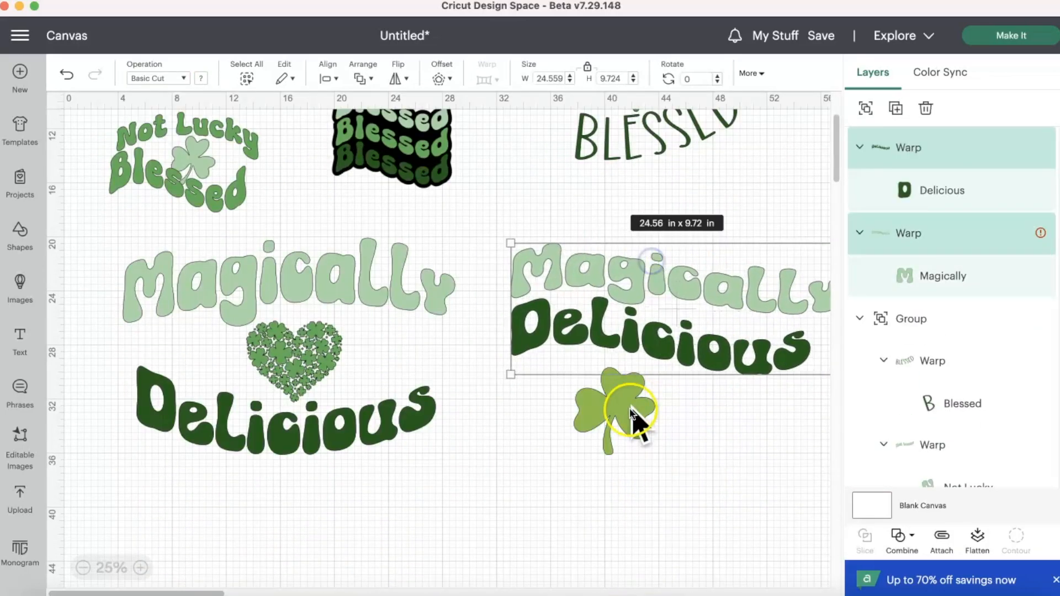
{"action": "left_click_drag", "start_coordinate": [633, 413], "coordinate": [676, 412]}
- Recolor the waved "Delicious" medium green and the three-leaf clover dark green
{"action": "scroll", "coordinate": [676, 412], "scroll_direction": "right", "scroll_amount": 3}
{"action": "left_click", "coordinate": [202, 78]}
{"action": "left_click", "coordinate": [237, 140]}
{"action": "left_click", "coordinate": [529, 408]}
{"action": "left_click", "coordinate": [201, 79]}
{"action": "left_click", "coordinate": [254, 142]}
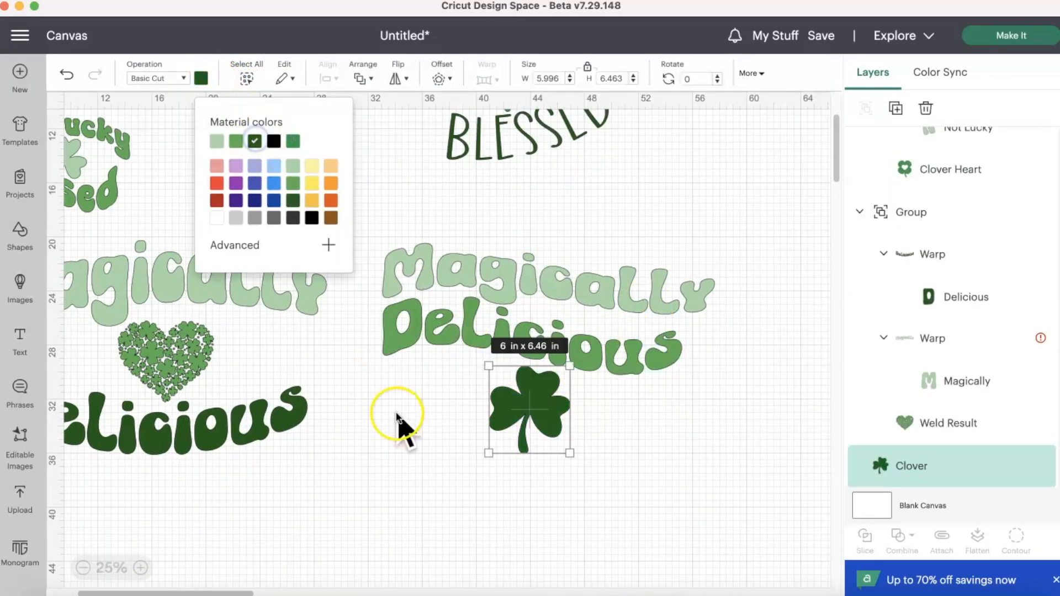
{"action": "left_click", "coordinate": [396, 418]}
- Rearrange the upper designs, shifting the four-leaf clover design and the outlined "Blessed" to the right
{"action": "scroll", "coordinate": [282, 475], "scroll_direction": "up", "scroll_amount": 3}
{"action": "left_click_drag", "start_coordinate": [649, 145], "coordinate": [676, 195]}
{"action": "left_click_drag", "start_coordinate": [448, 280], "coordinate": [511, 279]}
{"action": "left_click_drag", "start_coordinate": [193, 303], "coordinate": [268, 300]}
- Group the waved "Magically Delicious" words with the dark green clover and position the design among the others
{"action": "scroll", "coordinate": [571, 294], "scroll_direction": "down", "scroll_amount": 4}
{"action": "left_click", "coordinate": [572, 293]}
{"action": "left_click", "coordinate": [615, 251]}
{"action": "right_click", "coordinate": [652, 309]}
{"action": "left_click", "coordinate": [712, 329]}
{"action": "left_click_drag", "start_coordinate": [340, 191], "coordinate": [749, 451]}
{"action": "scroll", "coordinate": [282, 255], "scroll_direction": "up", "scroll_amount": 4}
{"action": "scroll", "coordinate": [281, 255], "scroll_direction": "left", "scroll_amount": 3}
{"action": "left_click_drag", "start_coordinate": [308, 277], "coordinate": [284, 276]}
{"action": "scroll", "coordinate": [364, 271], "scroll_direction": "down", "scroll_amount": 3}
{"action": "left_click_drag", "start_coordinate": [610, 309], "coordinate": [570, 309]}
- Add a new text object in the empty area below the finished designs
{"action": "scroll", "coordinate": [456, 370], "scroll_direction": "down", "scroll_amount": 3}
{"action": "left_click", "coordinate": [20, 341]}
{"action": "scroll", "coordinate": [219, 301], "scroll_direction": "up", "scroll_amount": 5}
{"action": "left_click_drag", "start_coordinate": [83, 418], "coordinate": [283, 574]}
{"action": "scroll", "coordinate": [283, 242], "scroll_direction": "down", "scroll_amount": 6}
{"action": "left_click", "coordinate": [141, 568]}
{"action": "left_click", "coordinate": [141, 568]}
{"action": "left_click", "coordinate": [141, 568]}
{"action": "left_click_drag", "start_coordinate": [421, 322], "coordinate": [296, 199]}
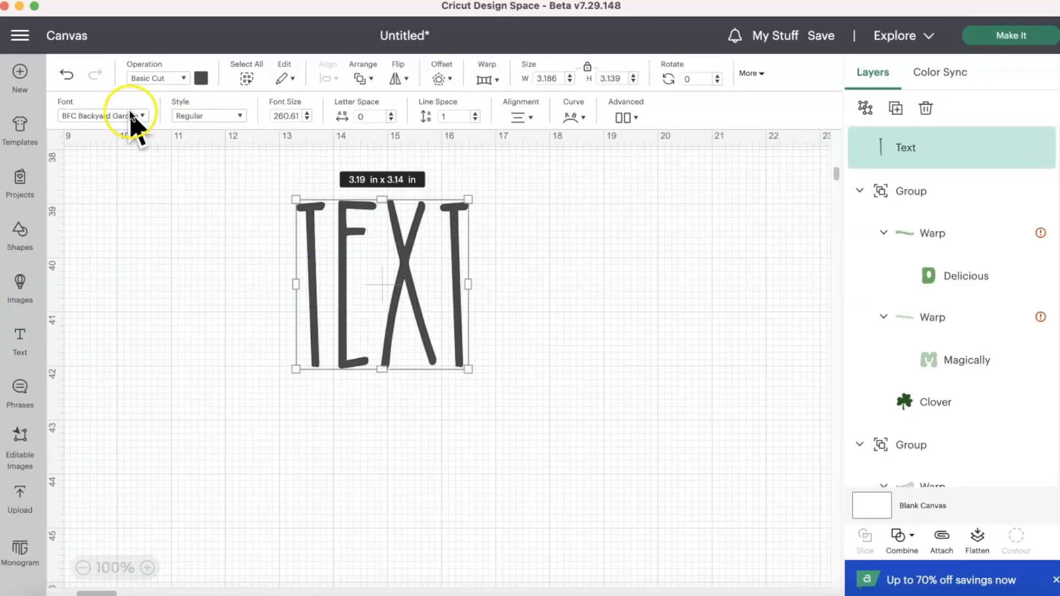
- Search the system fonts for "groovy" and apply Always Groovy to the new text
{"action": "left_click", "coordinate": [104, 116]}
{"action": "double_click", "coordinate": [162, 159]}
{"action": "type", "text": "groovy"}
{"action": "scroll", "coordinate": [173, 320], "scroll_direction": "down", "scroll_amount": 3}
{"action": "scroll", "coordinate": [188, 309], "scroll_direction": "down", "scroll_amount": 5}
{"action": "left_click", "coordinate": [212, 117]}
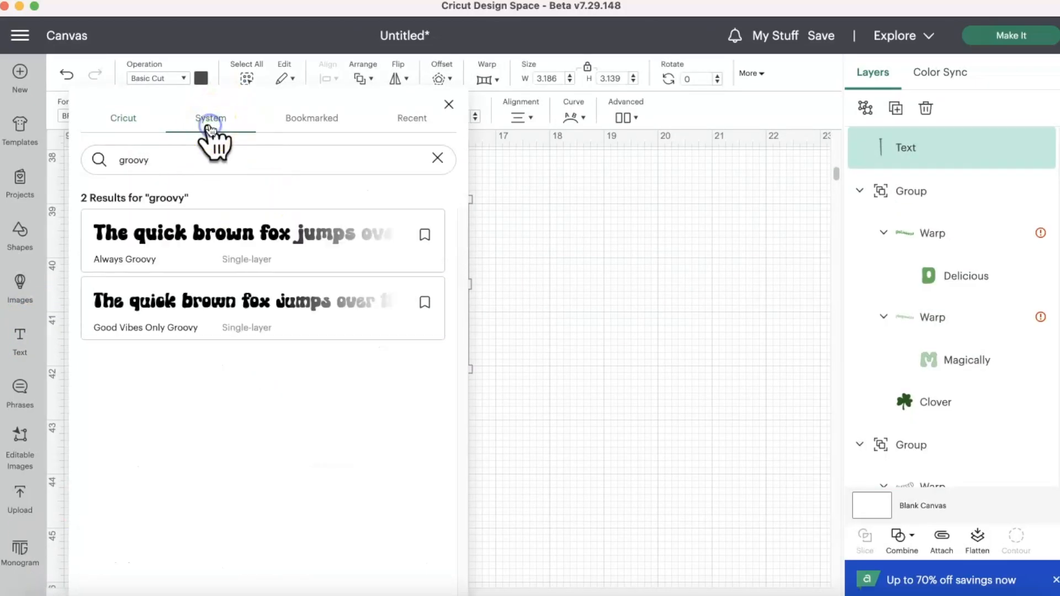
{"action": "left_click", "coordinate": [232, 242]}
- Replace the placeholder text with "One"
{"action": "double_click", "coordinate": [264, 262]}
{"action": "type", "text": "one"}
{"action": "key", "text": "Left"}
{"action": "key", "text": "Left"}
{"action": "key", "text": "BackSpace"}
{"action": "type", "text": "O"}
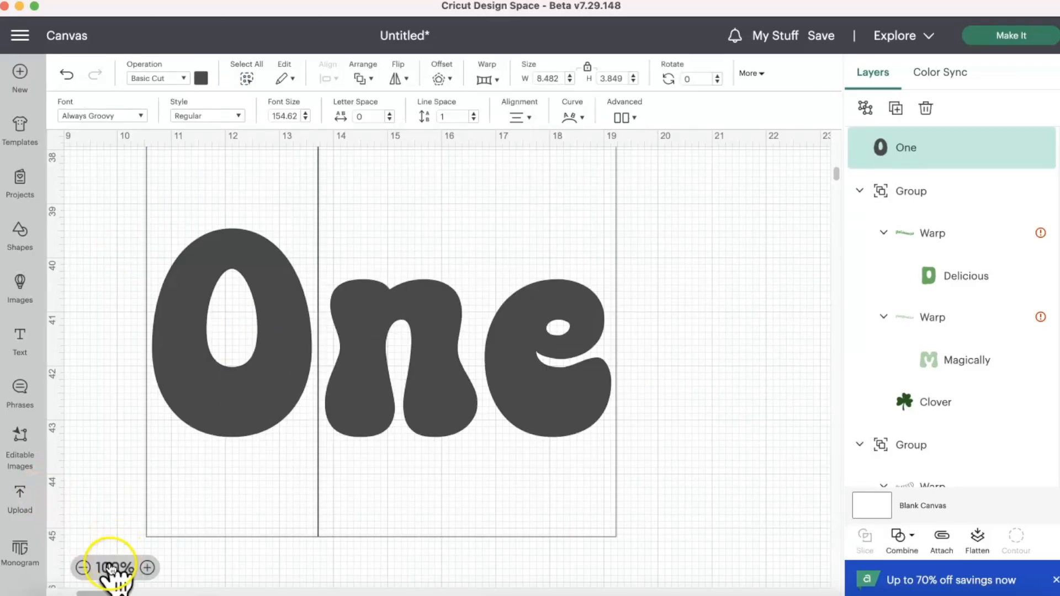
- Move "One" aside, duplicate it, and change the copy placed beneath it to "Lucky"
{"action": "left_click", "coordinate": [83, 568]}
{"action": "left_click", "coordinate": [84, 568]}
{"action": "left_click", "coordinate": [476, 354]}
{"action": "left_click_drag", "start_coordinate": [476, 355], "coordinate": [330, 355]}
{"action": "right_click", "coordinate": [330, 355]}
{"action": "left_click", "coordinate": [386, 255]}
{"action": "left_click_drag", "start_coordinate": [270, 205], "coordinate": [425, 462]}
{"action": "double_click", "coordinate": [425, 462]}
{"action": "type", "text": "Lucky"}
- Duplicate "Lucky", change the copy's text to "Mom", and place it as the lowest line
{"action": "right_click", "coordinate": [521, 446]}
{"action": "left_click", "coordinate": [594, 258]}
{"action": "double_click", "coordinate": [461, 544]}
{"action": "type", "text": "Mom"}
{"action": "scroll", "coordinate": [589, 387], "scroll_direction": "down", "scroll_amount": 2}
{"action": "left_click_drag", "start_coordinate": [589, 387], "coordinate": [630, 421]}
- Try a steeply descending Warp on "One" and an ascending Warp on "Lucky"
{"action": "left_click", "coordinate": [336, 218]}
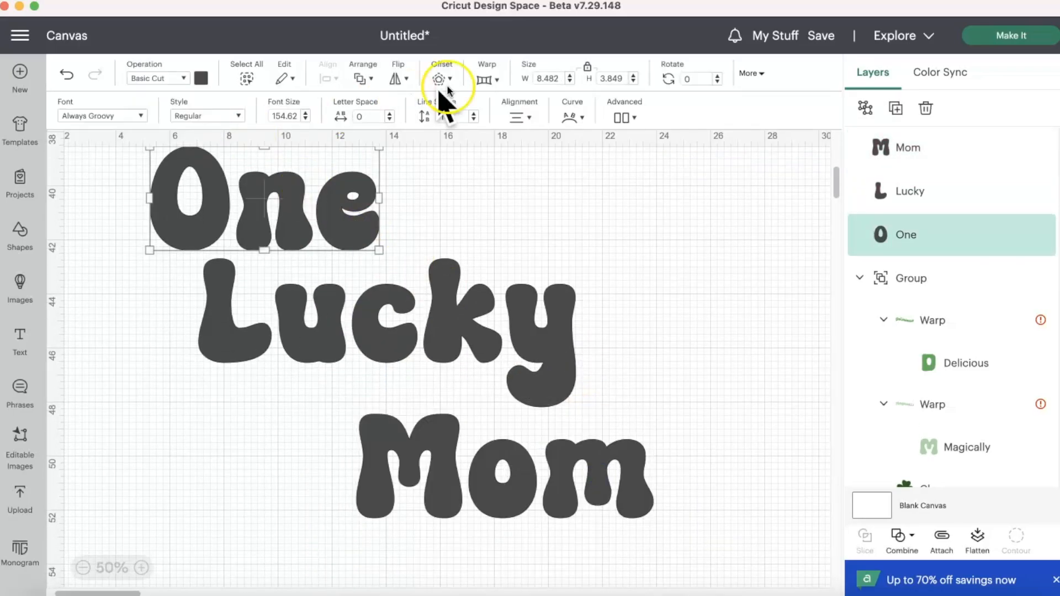
{"action": "left_click", "coordinate": [487, 79]}
{"action": "scroll", "coordinate": [621, 243], "scroll_direction": "down", "scroll_amount": 5}
{"action": "left_click", "coordinate": [621, 245]}
{"action": "scroll", "coordinate": [600, 282], "scroll_direction": "down", "scroll_amount": 5}
{"action": "left_click", "coordinate": [371, 339]}
{"action": "left_click", "coordinate": [543, 292]}
{"action": "left_click_drag", "start_coordinate": [376, 353], "coordinate": [404, 391]}
{"action": "left_click_drag", "start_coordinate": [360, 198], "coordinate": [318, 289]}
{"action": "left_click", "coordinate": [750, 121]}
- Undo the recent Warp and position changes to "One" and "Lucky"
{"action": "left_click", "coordinate": [67, 76]}
{"action": "left_click", "coordinate": [67, 77]}
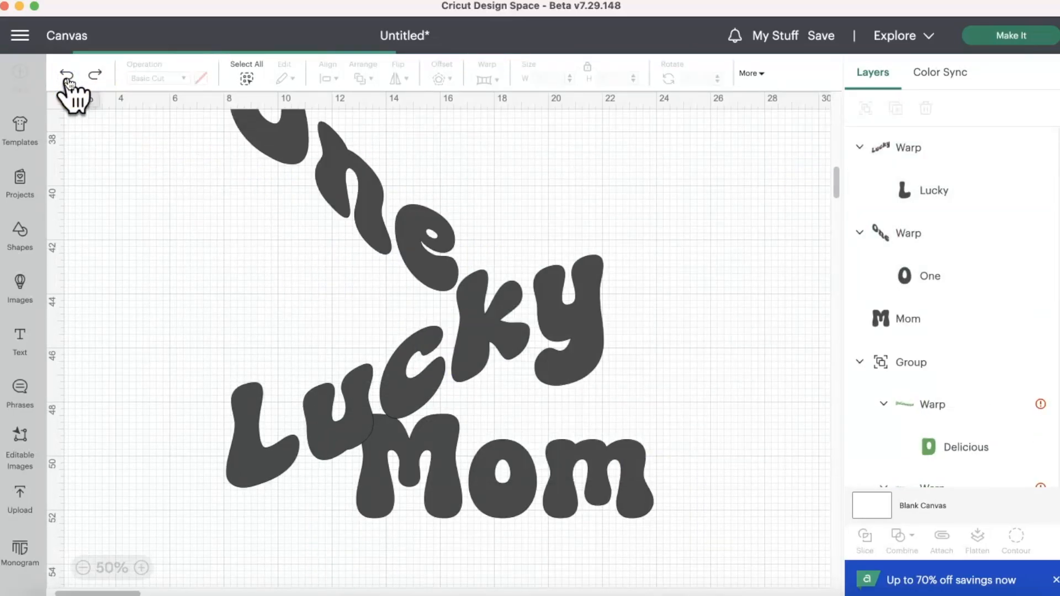
{"action": "left_click", "coordinate": [67, 78]}
{"action": "left_click", "coordinate": [450, 236]}
{"action": "left_click", "coordinate": [67, 78]}
- Apply a wavy Warp style to "One" and reposition the warped word
{"action": "left_click", "coordinate": [391, 313]}
{"action": "left_click", "coordinate": [433, 220], "text": "shift"}
{"action": "left_click", "coordinate": [433, 298]}
{"action": "left_click", "coordinate": [495, 79]}
{"action": "left_click_drag", "start_coordinate": [432, 221], "coordinate": [362, 300]}
{"action": "scroll", "coordinate": [624, 276], "scroll_direction": "down", "scroll_amount": 3}
{"action": "left_click", "coordinate": [624, 220]}
{"action": "left_click", "coordinate": [495, 79]}
{"action": "scroll", "coordinate": [627, 245], "scroll_direction": "down", "scroll_amount": 3}
{"action": "left_click", "coordinate": [628, 270]}
{"action": "left_click_drag", "start_coordinate": [437, 180], "coordinate": [344, 253]}
{"action": "left_click_drag", "start_coordinate": [335, 326], "coordinate": [365, 321]}
- Move "Lucky" and "Mom" to the right so they stack one below the other
{"action": "left_click", "coordinate": [492, 314]}
{"action": "left_click_drag", "start_coordinate": [480, 423], "coordinate": [635, 354]}
{"action": "left_click_drag", "start_coordinate": [320, 336], "coordinate": [480, 262]}
{"action": "left_click_drag", "start_coordinate": [485, 469], "coordinate": [595, 461]}
{"action": "left_click", "coordinate": [594, 461]}
- Apply Warp style 12 to "Mom"
{"action": "left_click", "coordinate": [494, 80]}
{"action": "scroll", "coordinate": [614, 309], "scroll_direction": "down", "scroll_amount": 5}
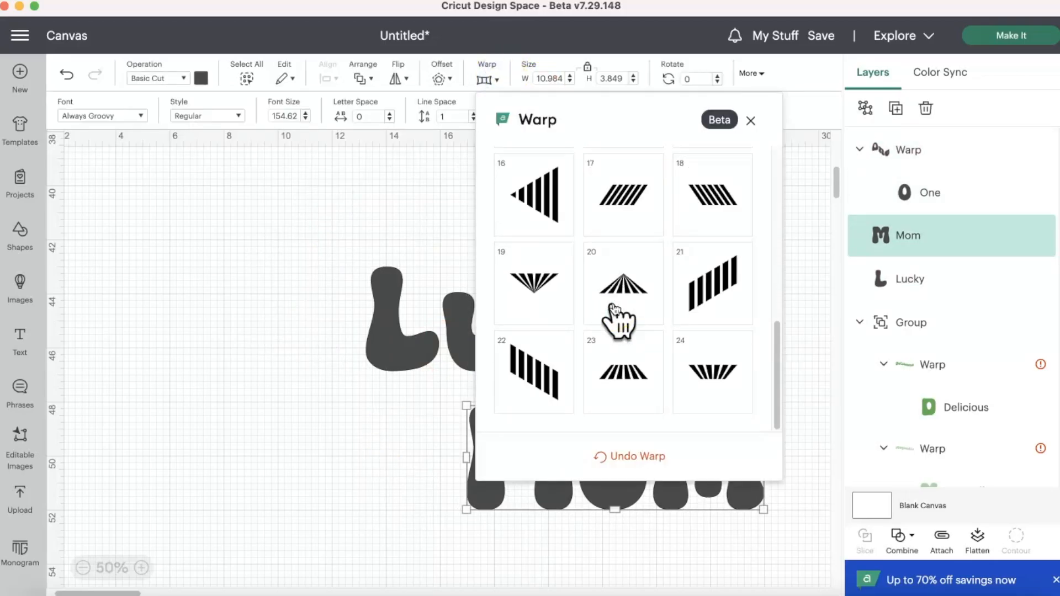
{"action": "scroll", "coordinate": [615, 315], "scroll_direction": "up", "scroll_amount": 6}
{"action": "scroll", "coordinate": [616, 320], "scroll_direction": "down", "scroll_amount": 3}
{"action": "left_click", "coordinate": [706, 271]}
{"action": "left_click", "coordinate": [348, 394]}
- Move the warped "Mom" in beneath "Lucky", unlock its proportions, and slightly adjust its height
{"action": "left_click_drag", "start_coordinate": [634, 477], "coordinate": [573, 480]}
{"action": "left_click", "coordinate": [586, 72]}
{"action": "mouse_move", "coordinate": [554, 393]}
{"action": "left_mouse_down"}
{"action": "mouse_move", "coordinate": [603, 469]}
{"action": "mouse_move", "coordinate": [557, 391]}
{"action": "left_mouse_up"}
{"action": "left_click", "coordinate": [788, 294]}
{"action": "left_click", "coordinate": [646, 464]}
- Apply Warp style 16 to "Lucky" and reposition it over "Mom" with its proportions unlocked
{"action": "left_click", "coordinate": [618, 336]}
{"action": "left_click", "coordinate": [492, 80]}
{"action": "scroll", "coordinate": [606, 271], "scroll_direction": "down", "scroll_amount": 4}
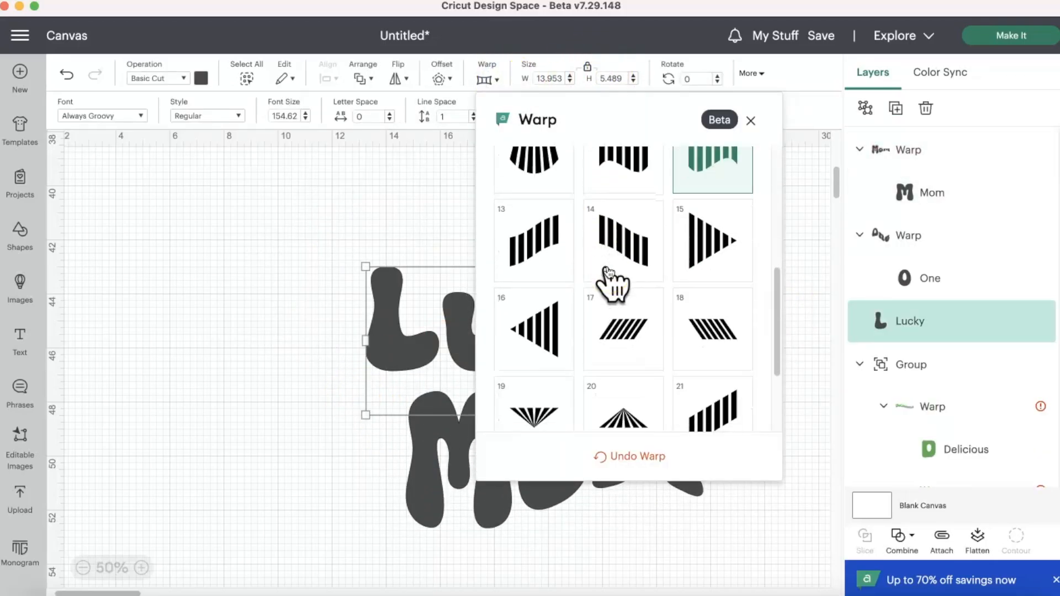
{"action": "left_click", "coordinate": [534, 330]}
{"action": "left_click", "coordinate": [353, 387]}
{"action": "left_click_drag", "start_coordinate": [532, 337], "coordinate": [580, 384]}
{"action": "left_click", "coordinate": [587, 67]}
{"action": "left_click_drag", "start_coordinate": [603, 295], "coordinate": [510, 282]}
- Apply Warp style 22 to "Lucky" and move the word left between "One" and "Mom"
{"action": "left_click", "coordinate": [491, 80]}
{"action": "scroll", "coordinate": [622, 196], "scroll_direction": "down", "scroll_amount": 6}
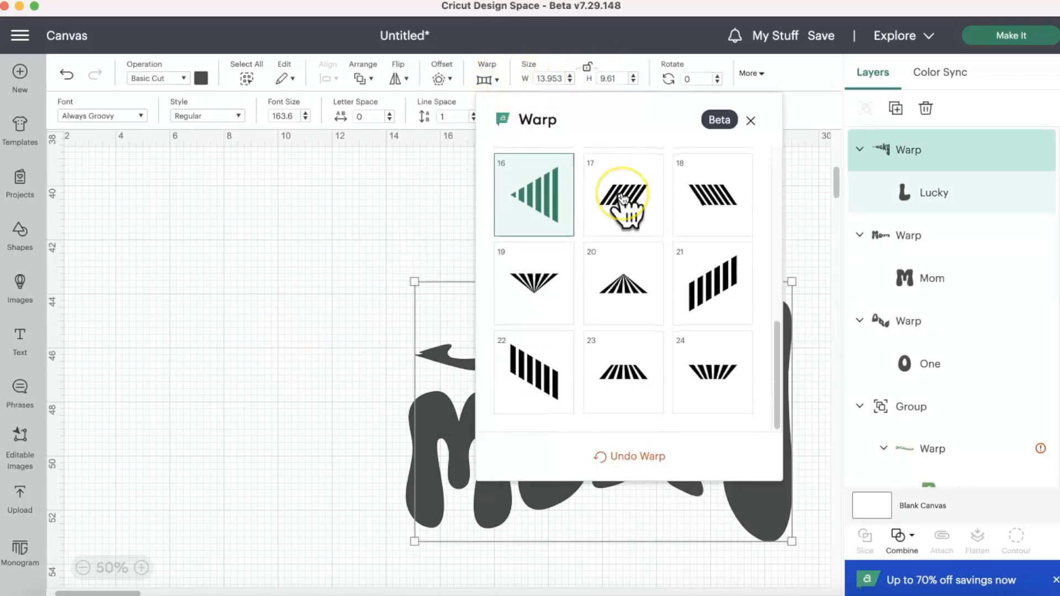
{"action": "left_click", "coordinate": [534, 371]}
{"action": "left_click", "coordinate": [350, 298]}
{"action": "left_click_drag", "start_coordinate": [598, 367], "coordinate": [503, 349]}
{"action": "left_click", "coordinate": [683, 173]}
- Tighten the layout by bringing "One" and "Lucky" closer together and fitting "Mom" in beneath "Lucky"
{"action": "left_click_drag", "start_coordinate": [584, 231], "coordinate": [574, 281]}
{"action": "left_click", "coordinate": [568, 365]}
{"action": "left_click_drag", "start_coordinate": [694, 446], "coordinate": [694, 476]}
{"action": "left_click_drag", "start_coordinate": [495, 514], "coordinate": [421, 505]}
{"action": "left_click_drag", "start_coordinate": [634, 531], "coordinate": [618, 556]}
{"action": "left_click_drag", "start_coordinate": [499, 465], "coordinate": [498, 446]}
{"action": "left_click_drag", "start_coordinate": [577, 269], "coordinate": [572, 265]}
{"action": "left_click", "coordinate": [510, 513]}
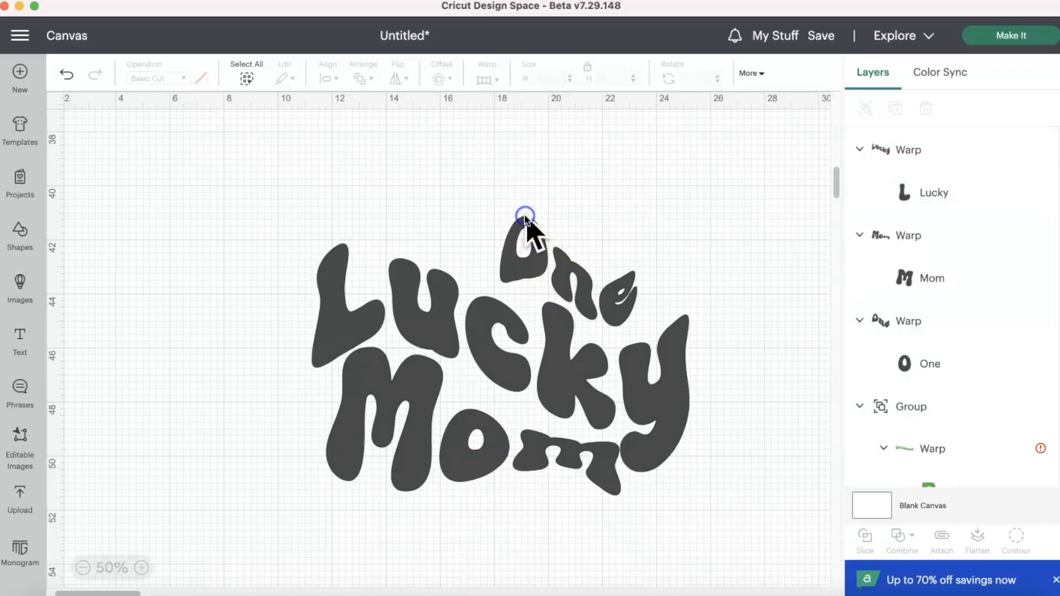
- Shift "One" and "Lucky" left and reduce the height of "One" to about 4.6 in
{"action": "left_click", "coordinate": [525, 219]}
{"action": "left_click_drag", "start_coordinate": [500, 216], "coordinate": [459, 184]}
{"action": "left_click", "coordinate": [680, 178]}
{"action": "left_click_drag", "start_coordinate": [558, 353], "coordinate": [548, 351]}
{"action": "left_click", "coordinate": [500, 201]}
{"action": "left_click_drag", "start_coordinate": [486, 182], "coordinate": [486, 204]}
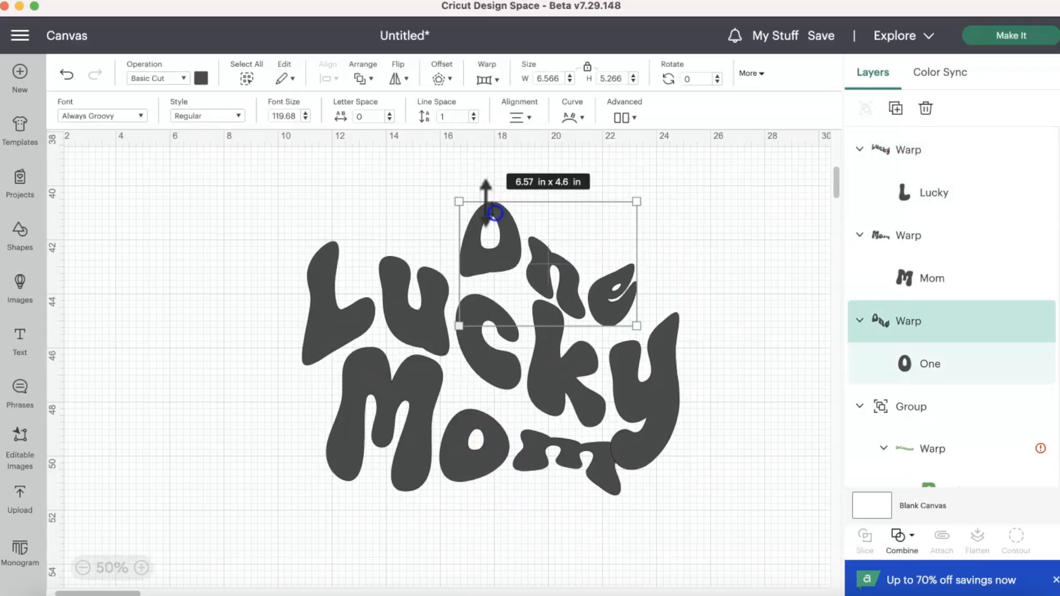
{"action": "left_click", "coordinate": [504, 465]}
{"action": "left_click", "coordinate": [686, 190]}
- Add the solid dark green four-leaf clover from the "clover" image results to the canvas
{"action": "scroll", "coordinate": [686, 190], "scroll_direction": "right", "scroll_amount": 10}
{"action": "scroll", "coordinate": [686, 189], "scroll_direction": "up", "scroll_amount": 10}
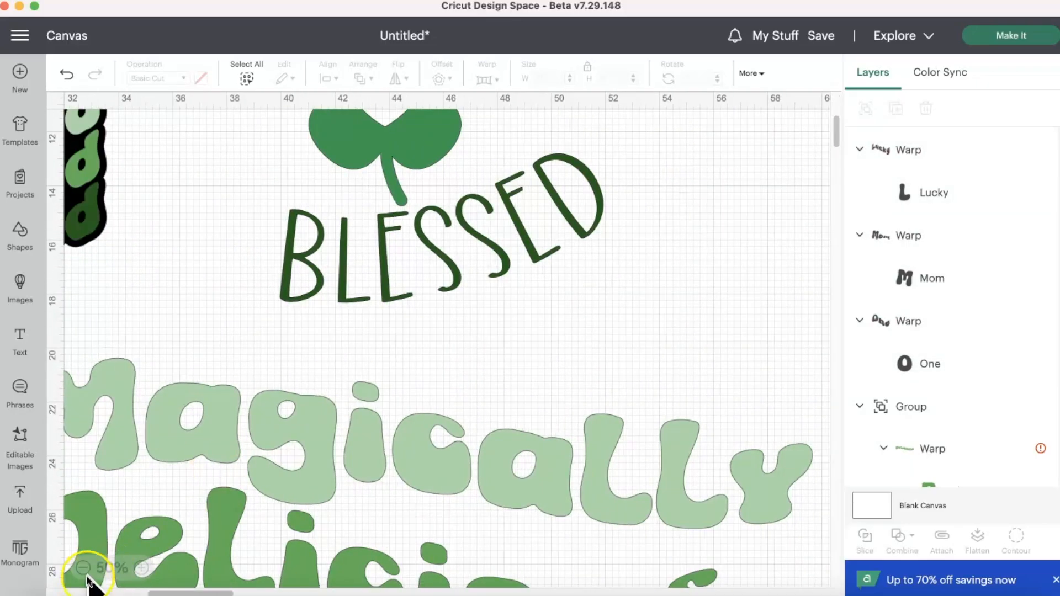
{"action": "left_click", "coordinate": [84, 569]}
{"action": "scroll", "coordinate": [343, 355], "scroll_direction": "down", "scroll_amount": 5}
{"action": "scroll", "coordinate": [343, 355], "scroll_direction": "left", "scroll_amount": 5}
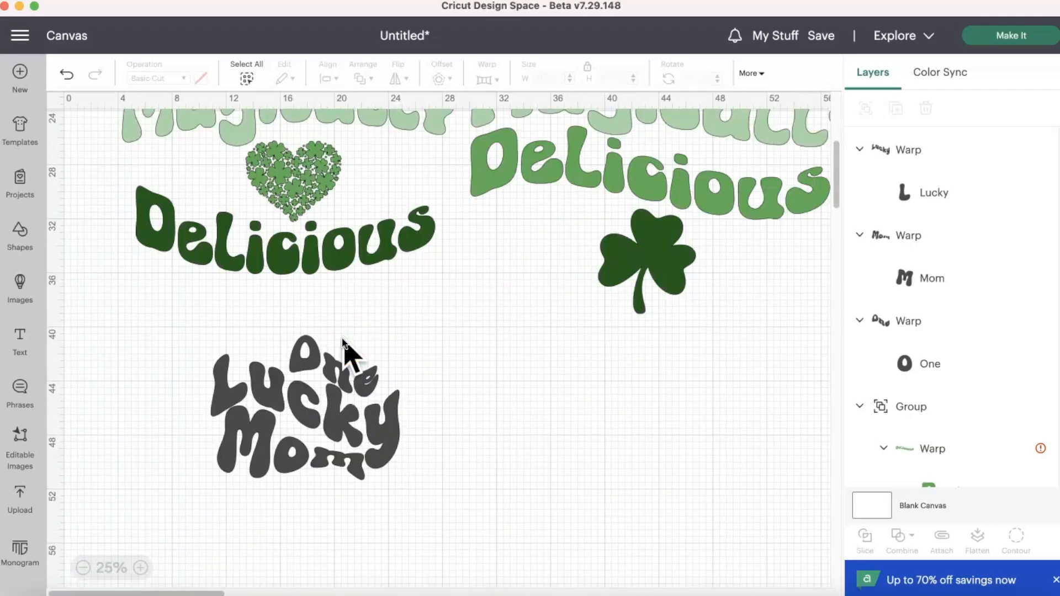
{"action": "left_click", "coordinate": [656, 273]}
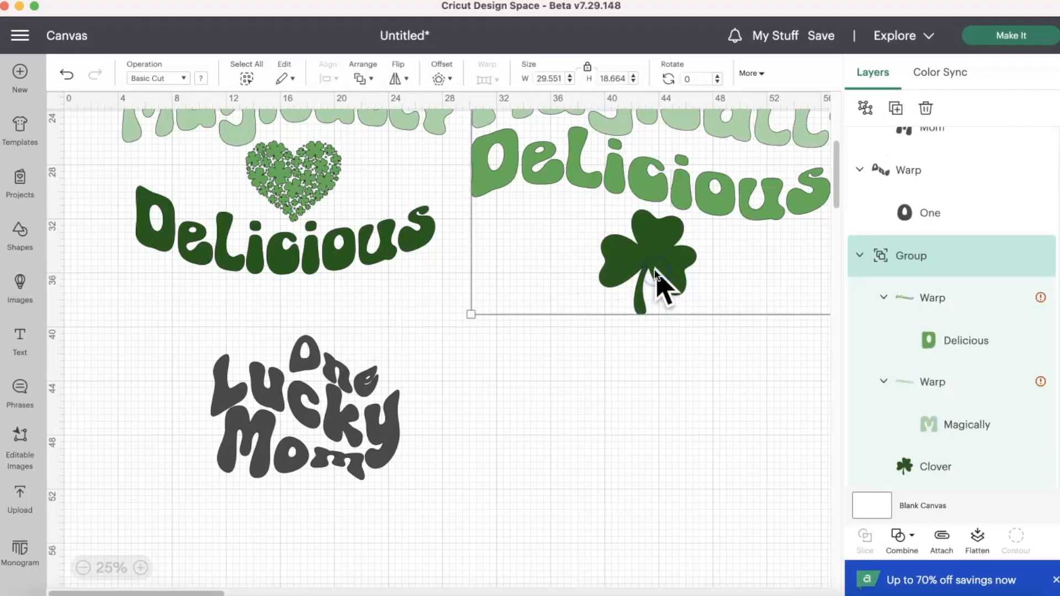
{"action": "left_click", "coordinate": [343, 382]}
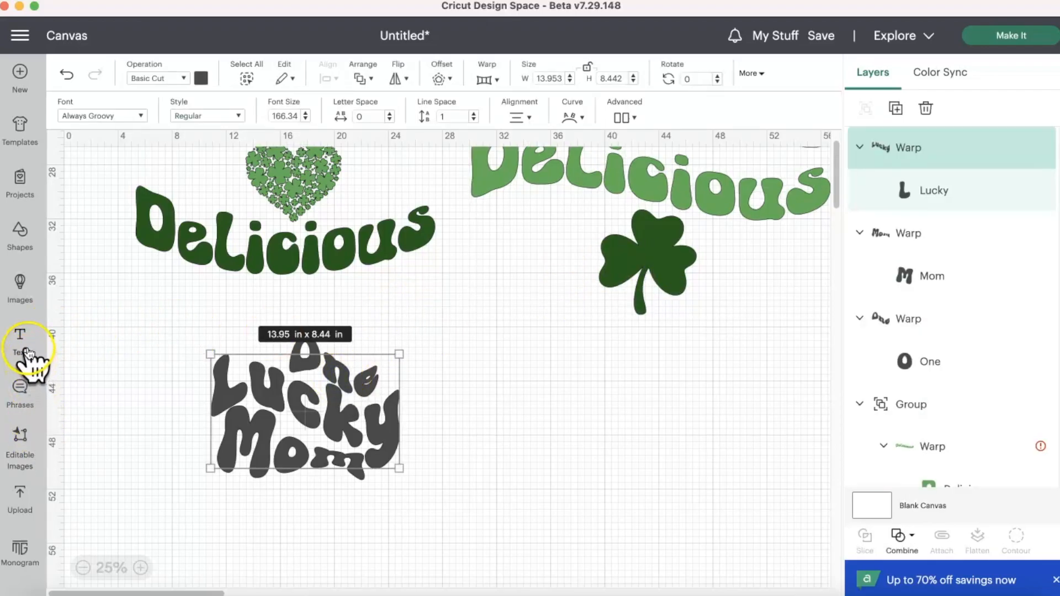
{"action": "left_click", "coordinate": [22, 287]}
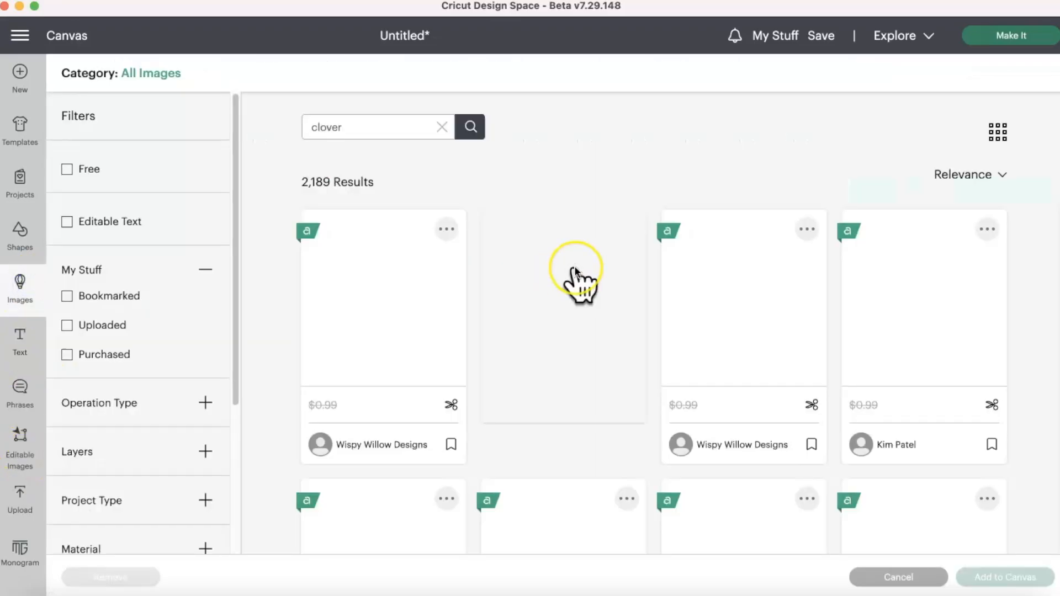
{"action": "left_click", "coordinate": [408, 309]}
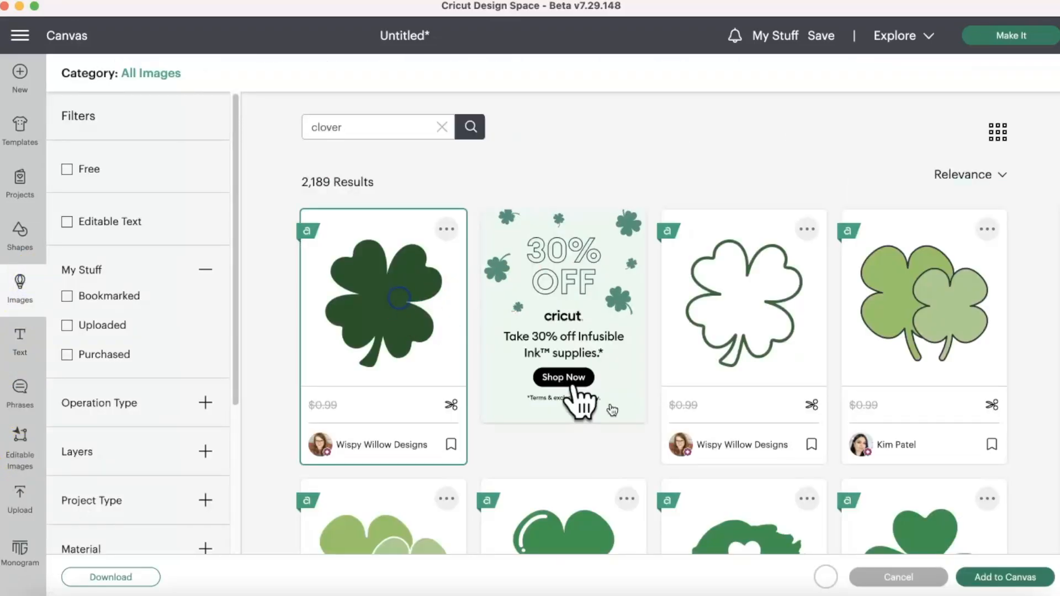
{"action": "left_click", "coordinate": [1010, 578]}
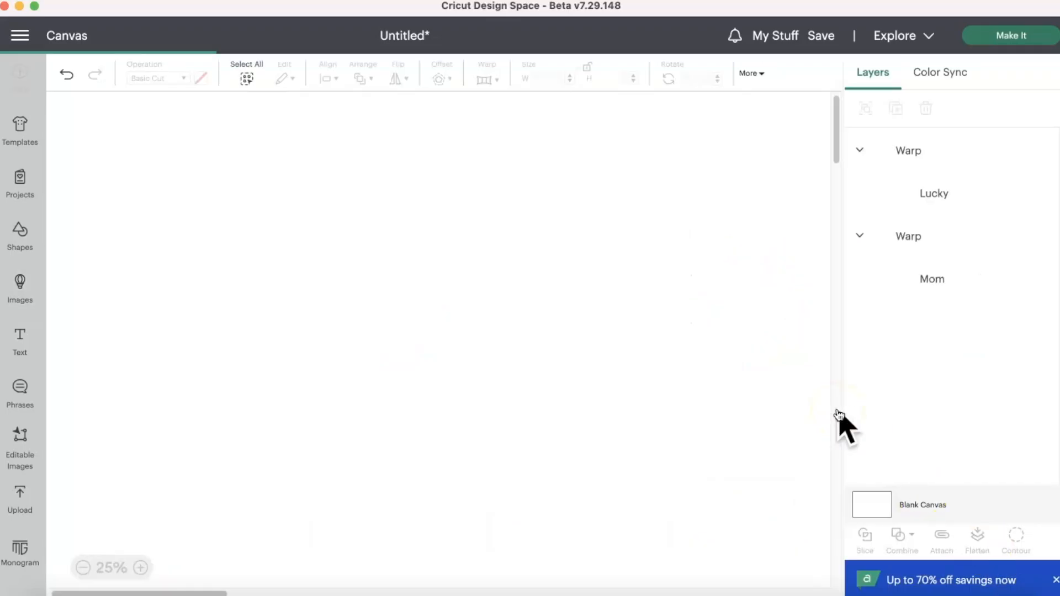
- Place the clover at a reduced size above "Lucky", to the left of "One", and open the flip options
{"action": "scroll", "coordinate": [592, 382], "scroll_direction": "down", "scroll_amount": 7}
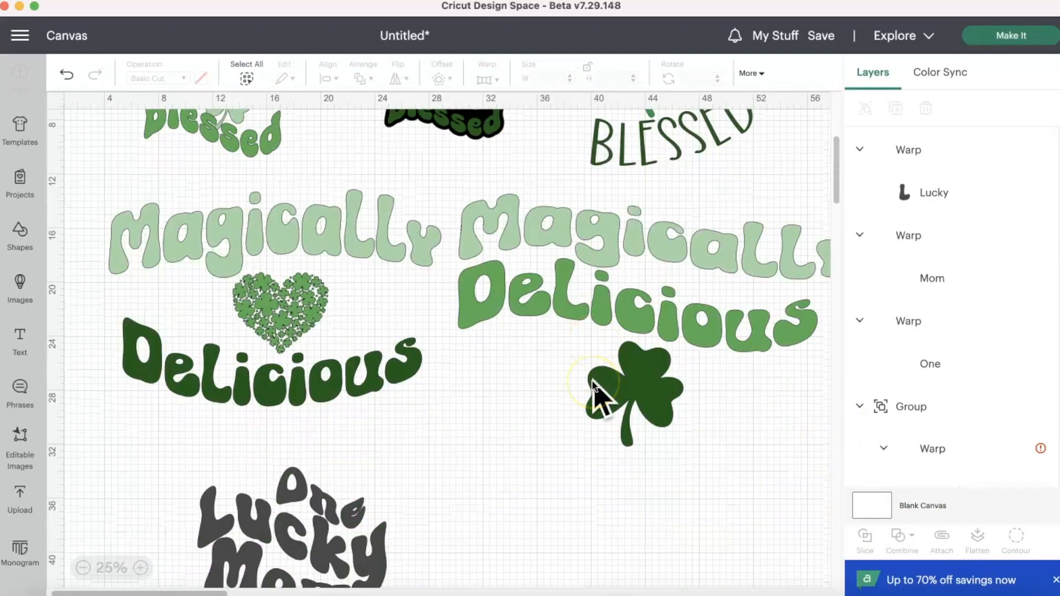
{"action": "scroll", "coordinate": [593, 382], "scroll_direction": "up", "scroll_amount": 7}
{"action": "left_click_drag", "start_coordinate": [107, 237], "coordinate": [154, 350]}
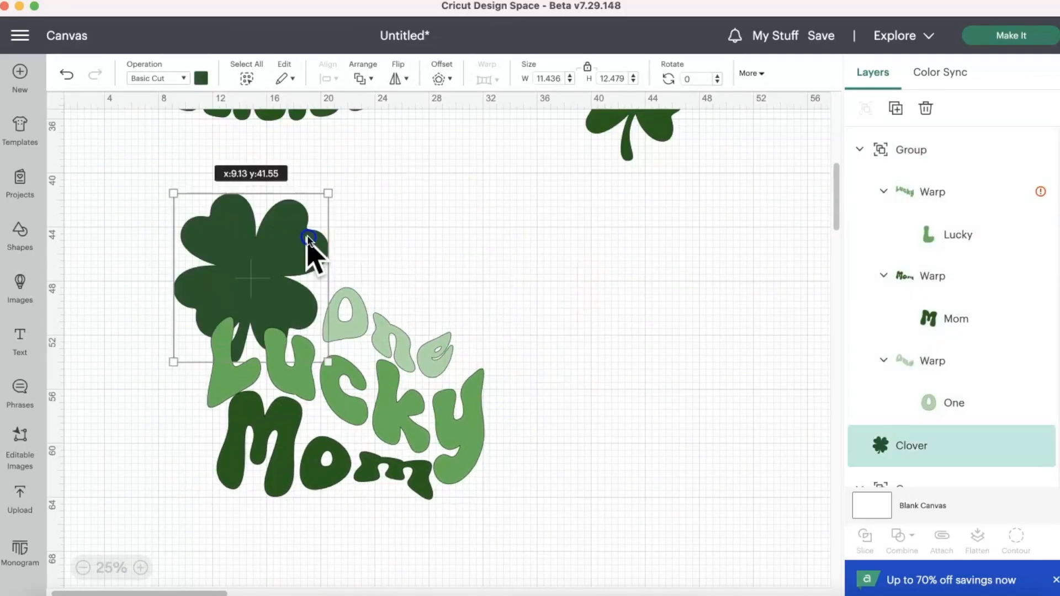
{"action": "left_click_drag", "start_coordinate": [315, 247], "coordinate": [310, 310]}
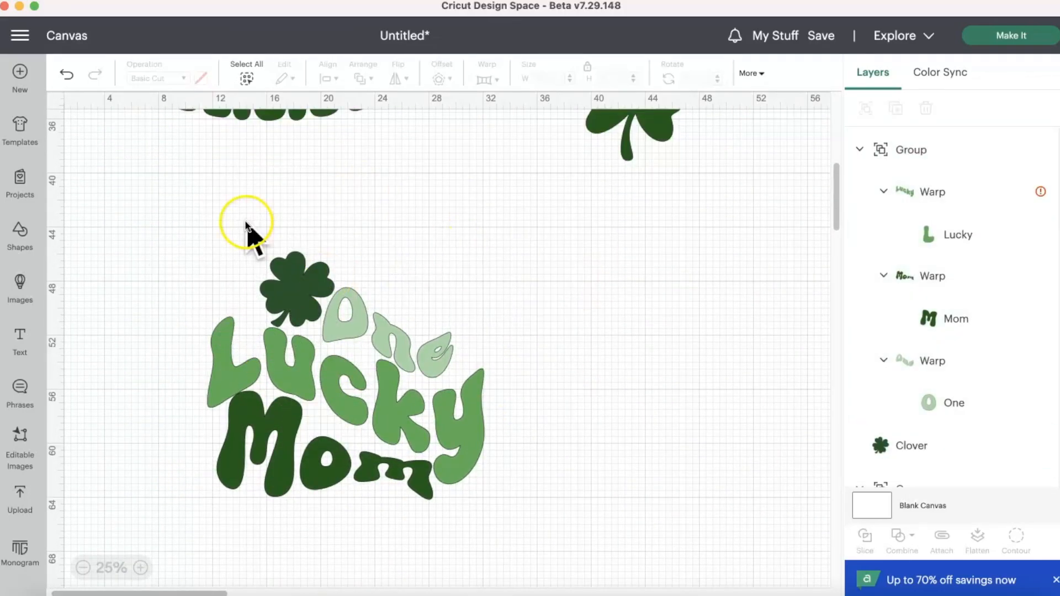
{"action": "left_click", "coordinate": [395, 78]}
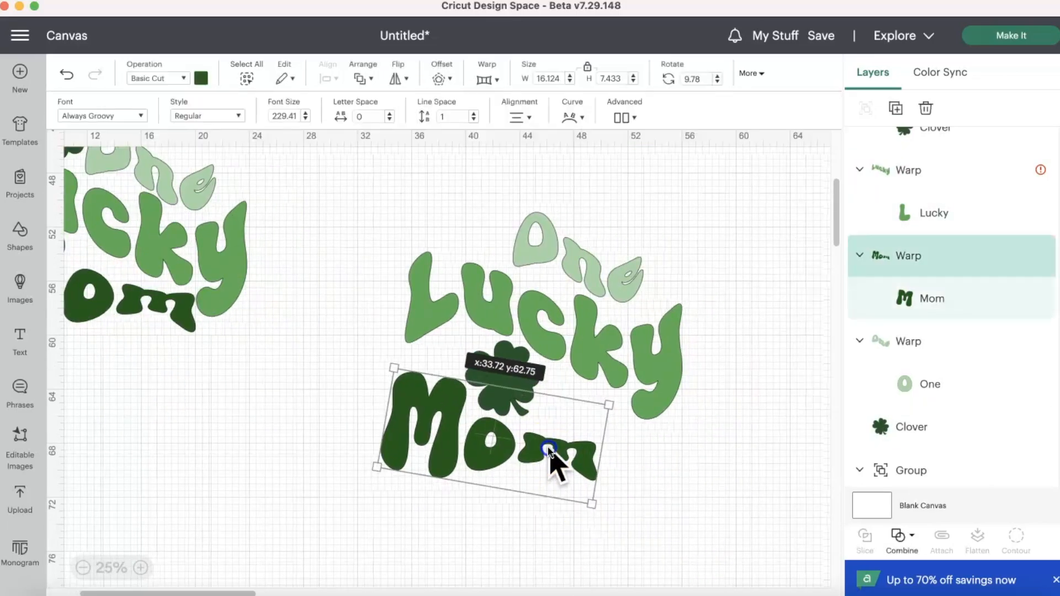
- In the copied "One Lucky Mom" design, position "Mom" below "Lucky" and move "One" further left above it
{"action": "left_click_drag", "start_coordinate": [549, 450], "coordinate": [563, 456]}
{"action": "left_click", "coordinate": [549, 243]}
{"action": "left_click_drag", "start_coordinate": [549, 244], "coordinate": [506, 238]}
{"action": "left_click", "coordinate": [674, 242]}
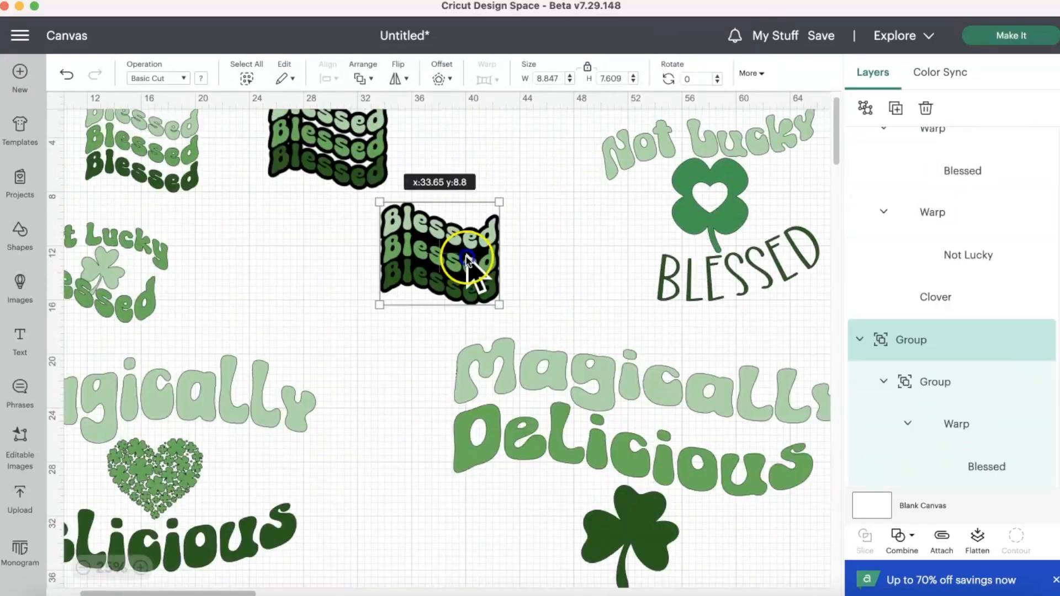
- Position the copied black-outlined "Blessed" stack and place the warped "Mama" text just beneath it
{"action": "left_click_drag", "start_coordinate": [473, 260], "coordinate": [480, 201]}
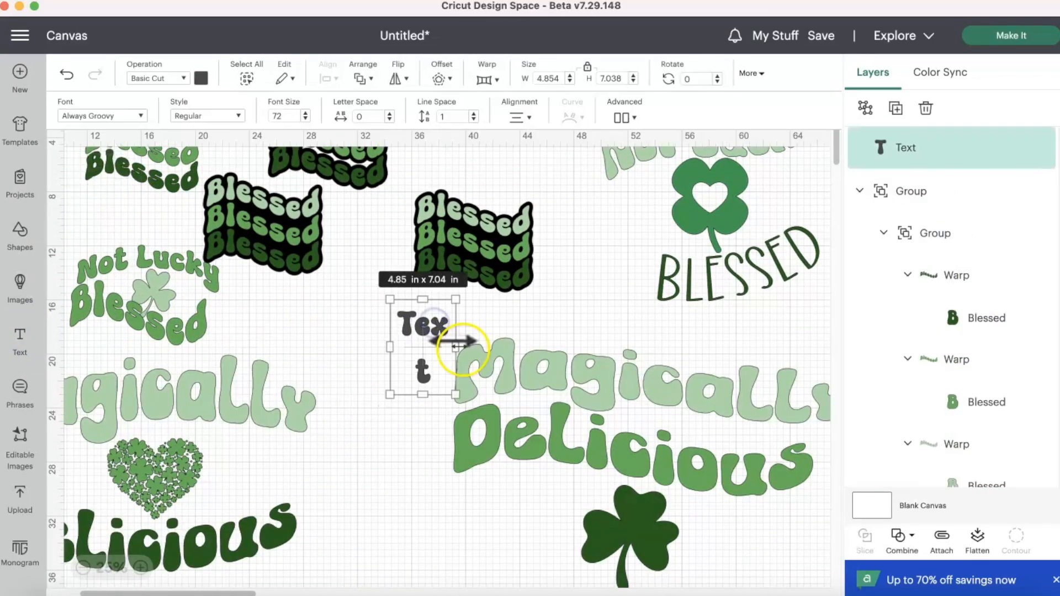
{"action": "left_click_drag", "start_coordinate": [462, 347], "coordinate": [497, 342]}
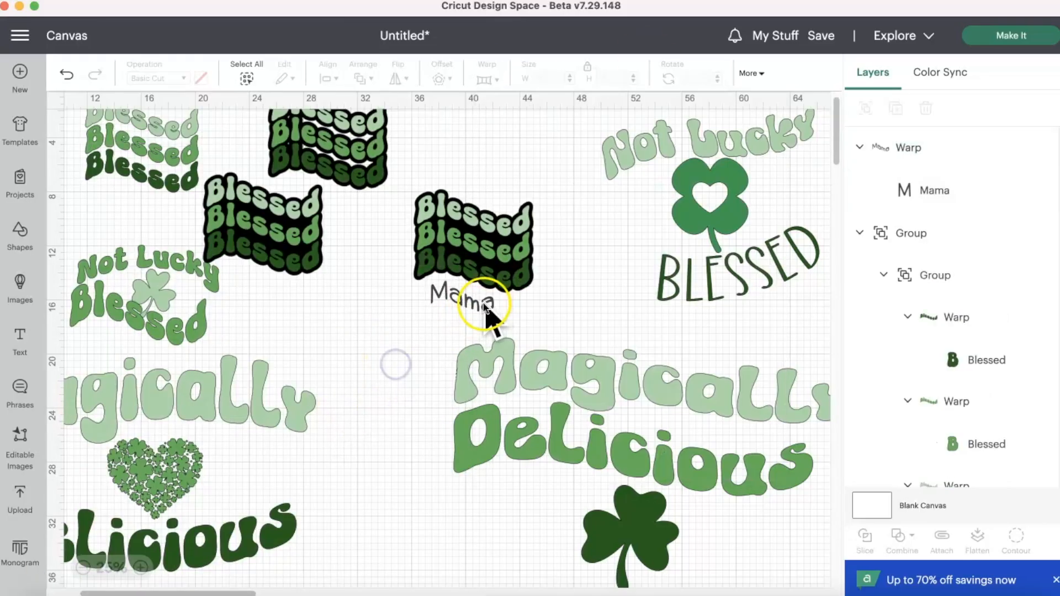
{"action": "left_click_drag", "start_coordinate": [485, 302], "coordinate": [488, 316]}
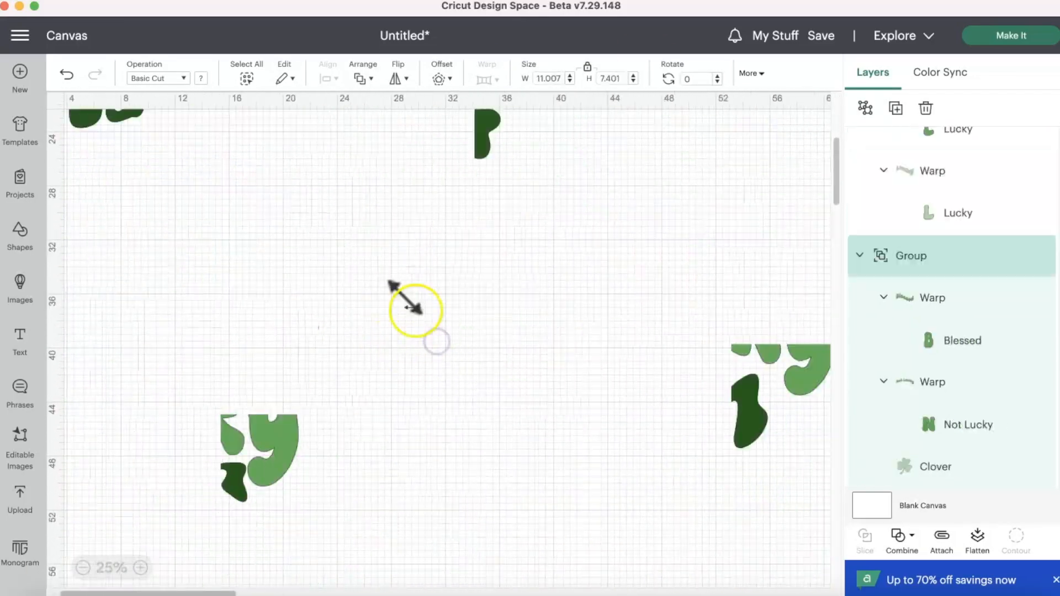
- Slightly resize the "Not Lucky Blessed" group, and select its white and yellow version on the green canvas
{"action": "left_click_drag", "start_coordinate": [476, 354], "coordinate": [484, 359]}
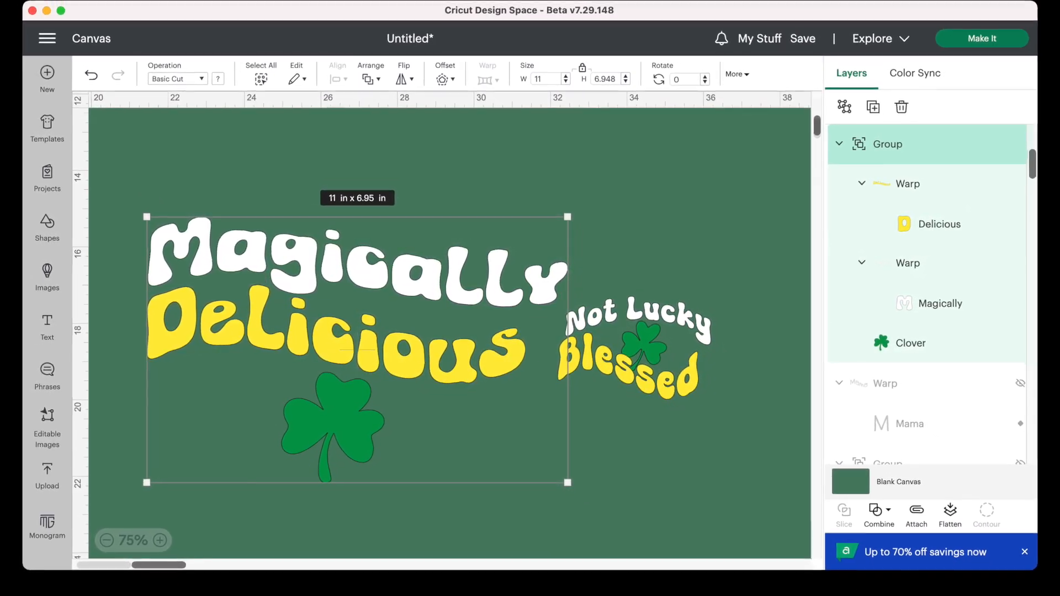
{"action": "left_click", "coordinate": [637, 345]}
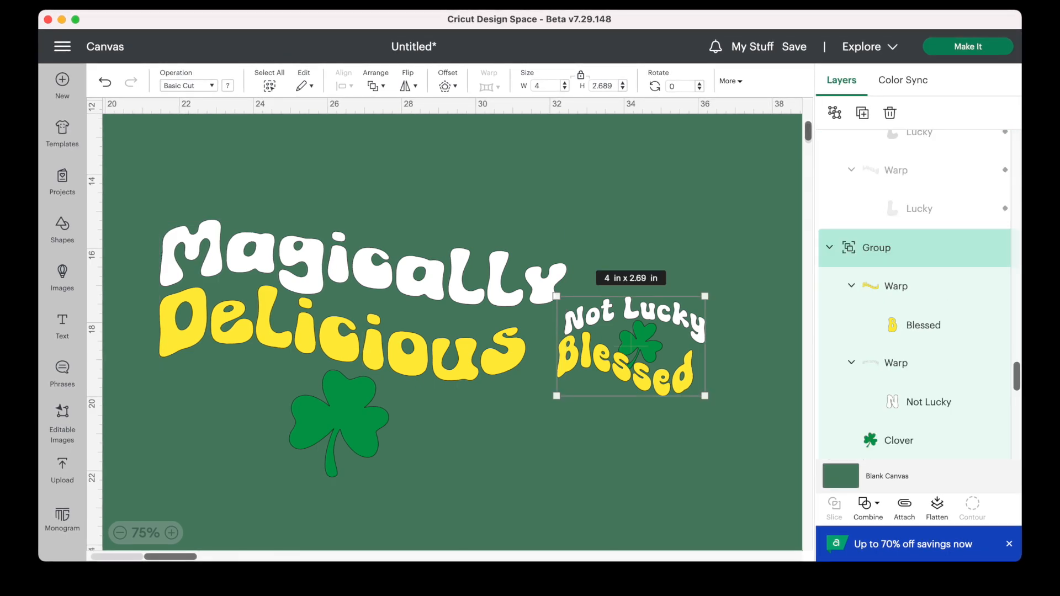